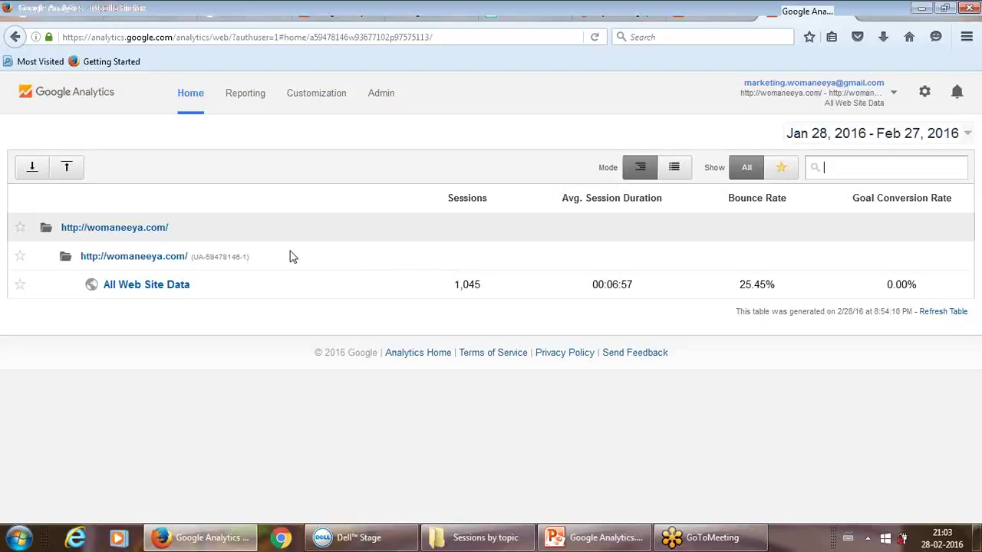
Step: Open the Audience Overview report in the reporting section and dismiss the missing tracking code notification
left_click(255, 102)
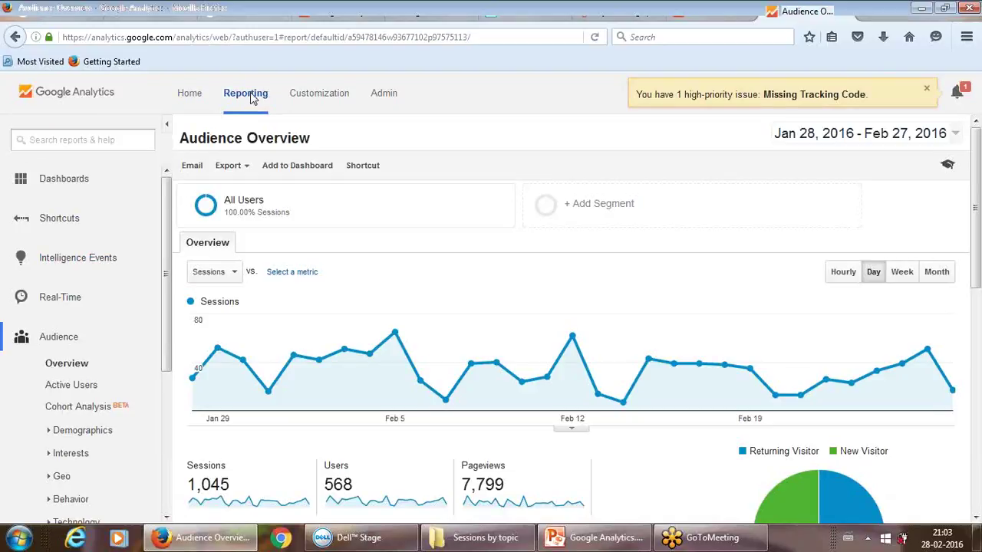
left_click(930, 92)
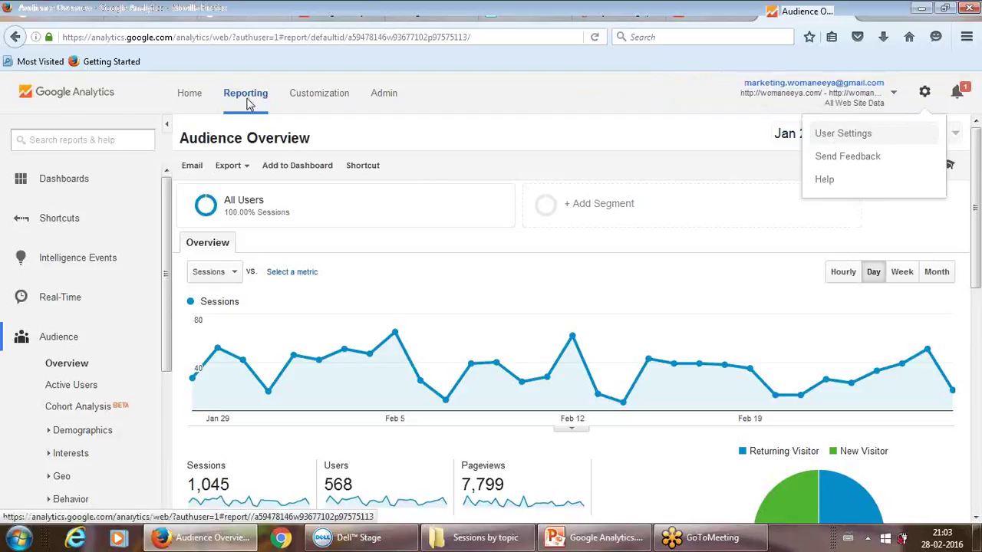
mouse_move(163, 215)
left_mouse_down()
mouse_move(164, 228)
mouse_move(164, 215)
left_mouse_up()
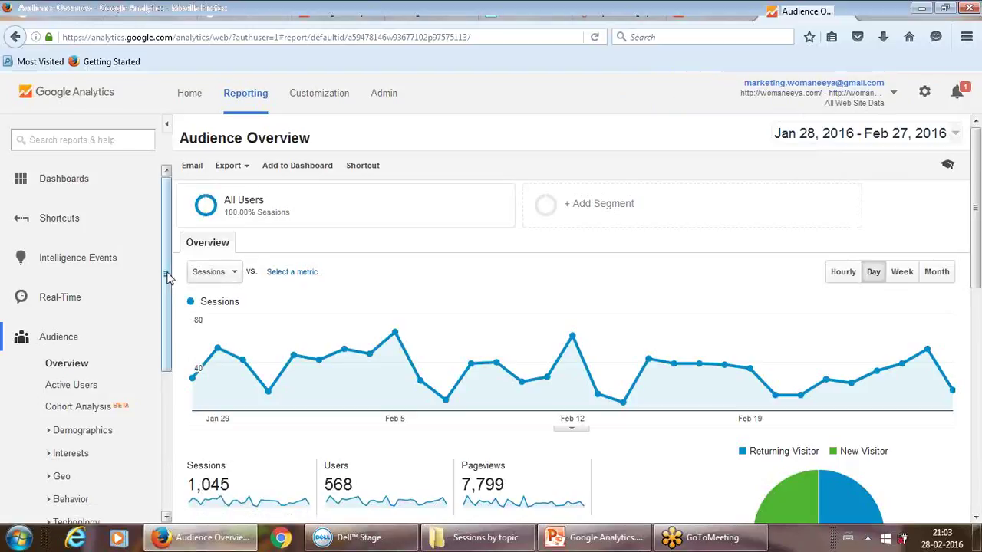
scroll(166, 290, "down", 2)
left_click_drag(166, 293, 166, 242)
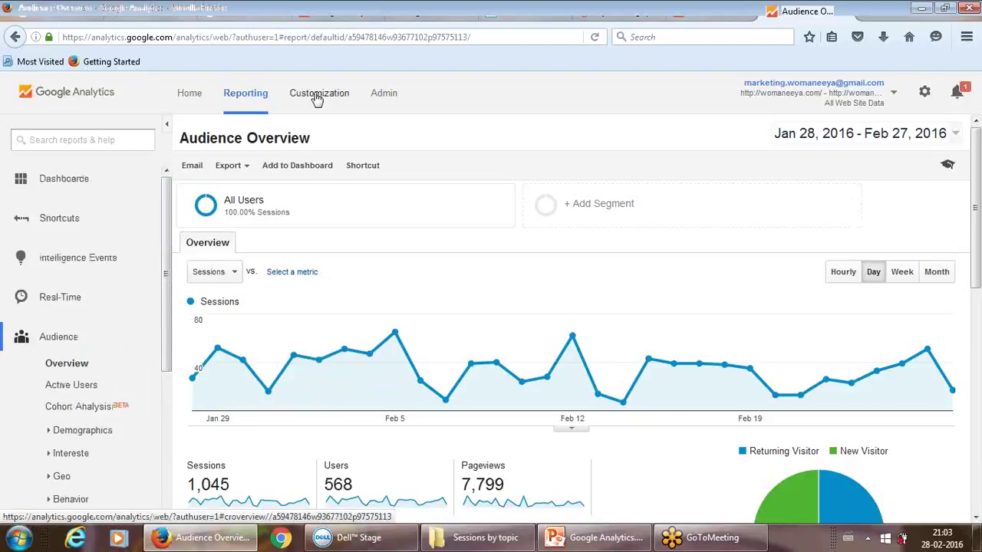
Step: View the account's Administration page and return to the Audience Overview report
left_click(378, 98)
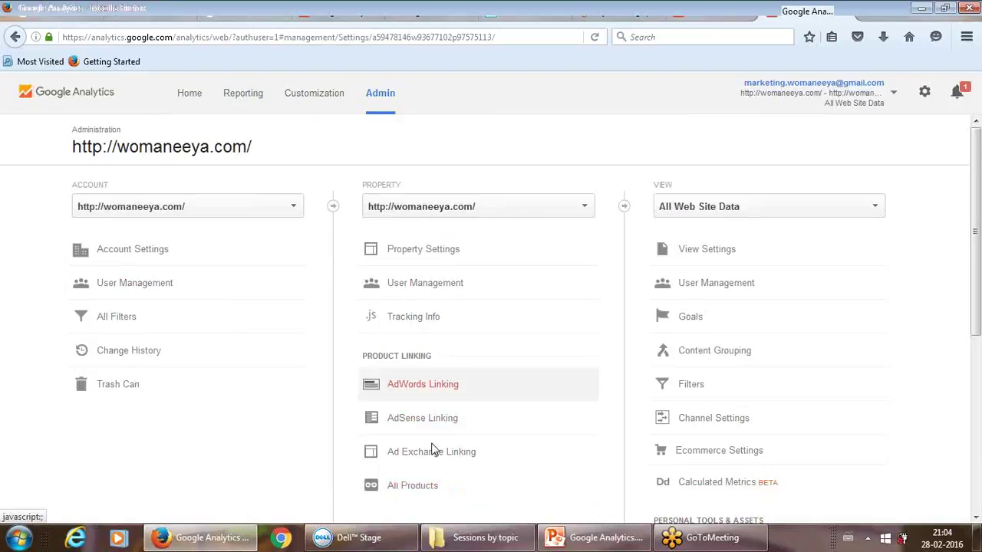
left_click(244, 96)
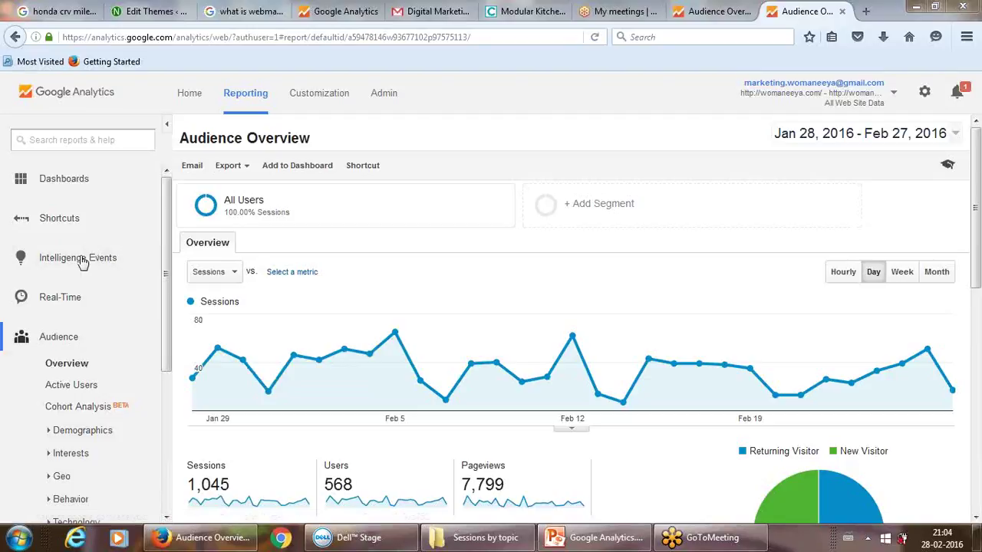
Step: Collapse the report navigation pane and expand it again
left_click_drag(163, 206, 167, 184)
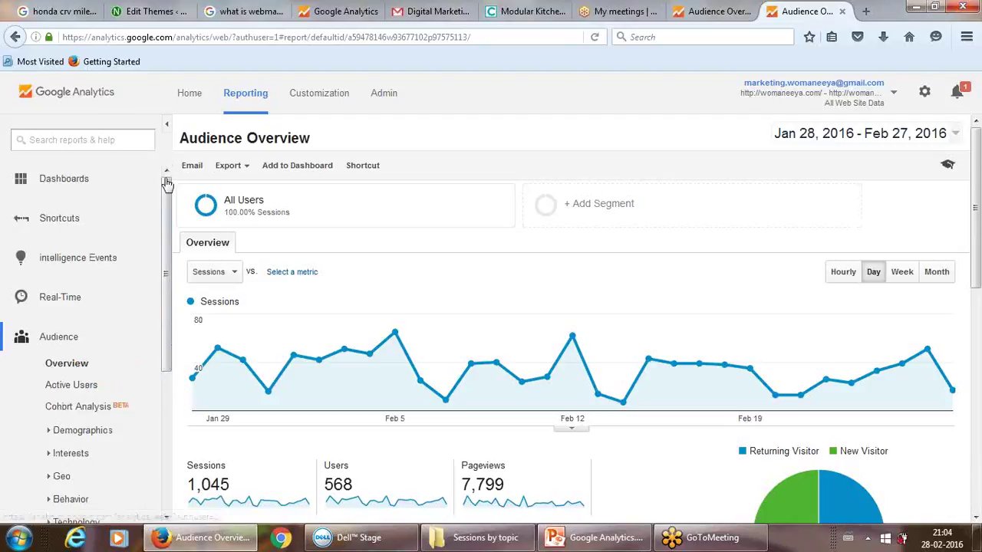
left_click(168, 128)
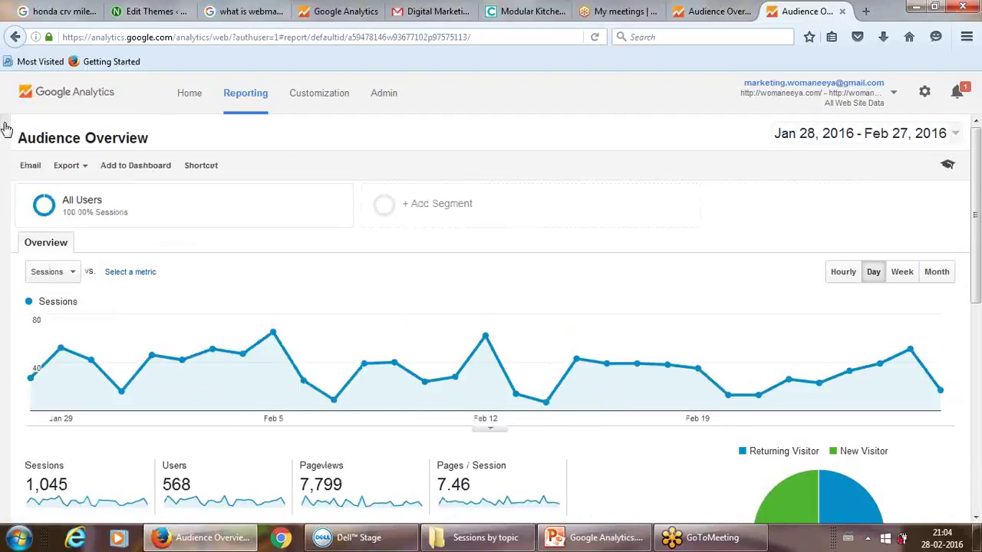
left_click(6, 129)
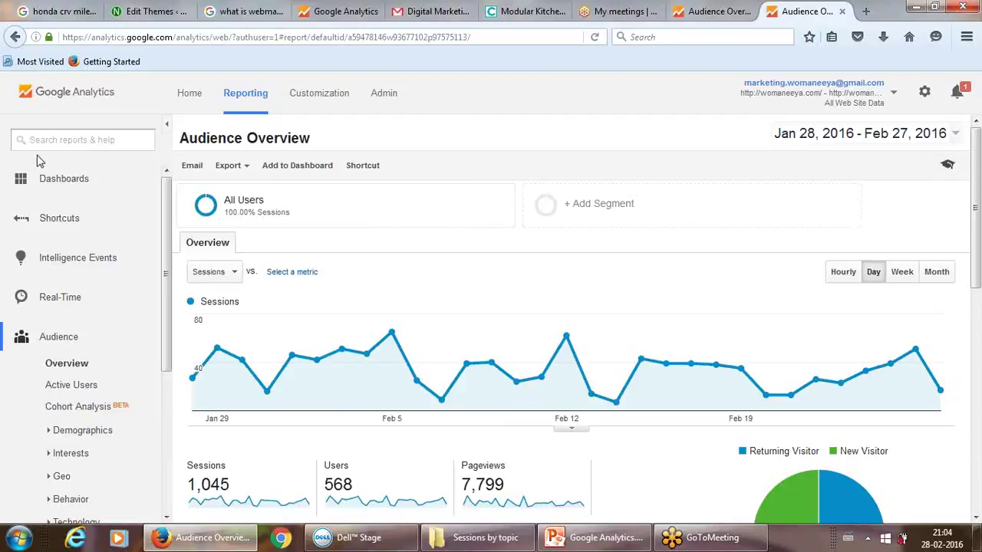
Step: Open the Acquisition Overview report and examine its Top Channels chart
left_click_drag(166, 221, 167, 191)
left_click_drag(169, 274, 165, 344)
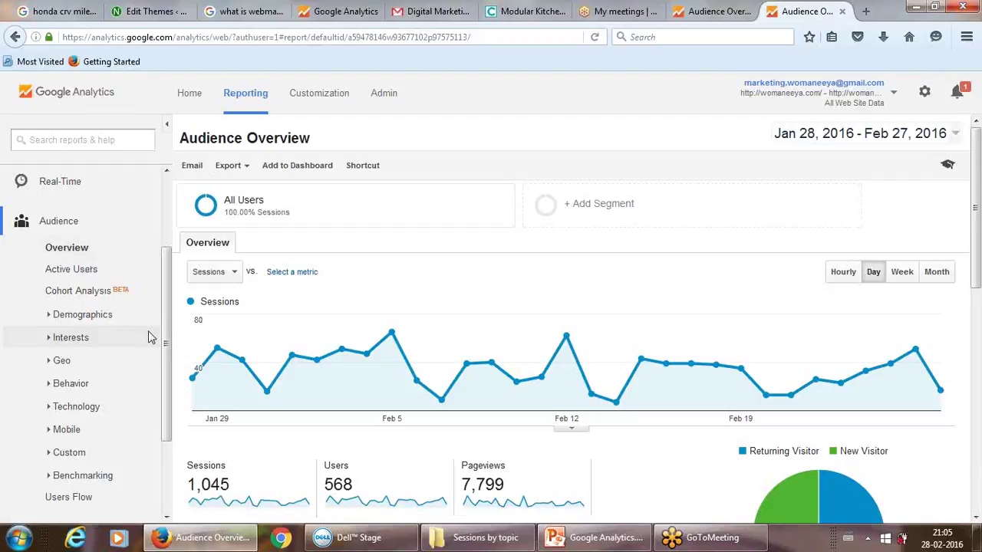
left_click_drag(169, 314, 165, 397)
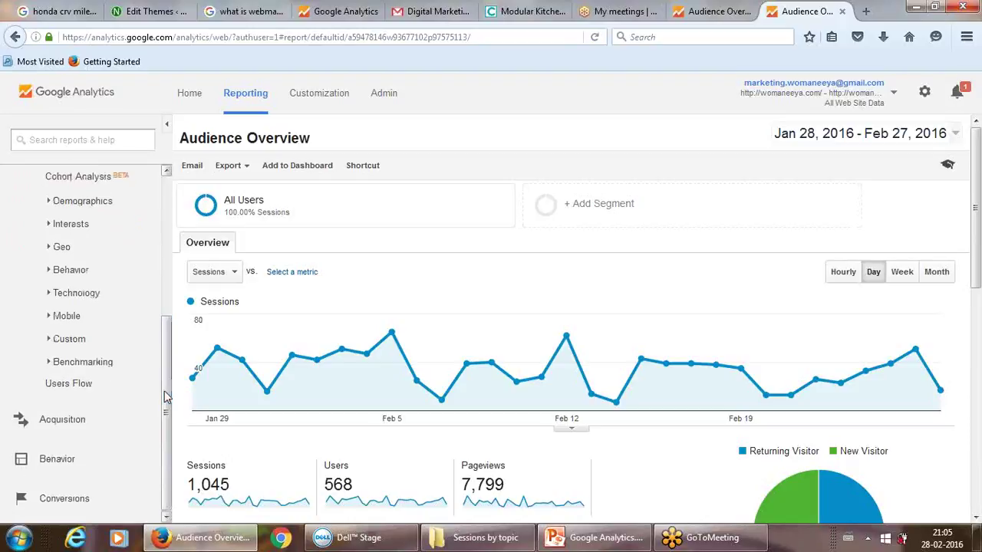
left_click(21, 421)
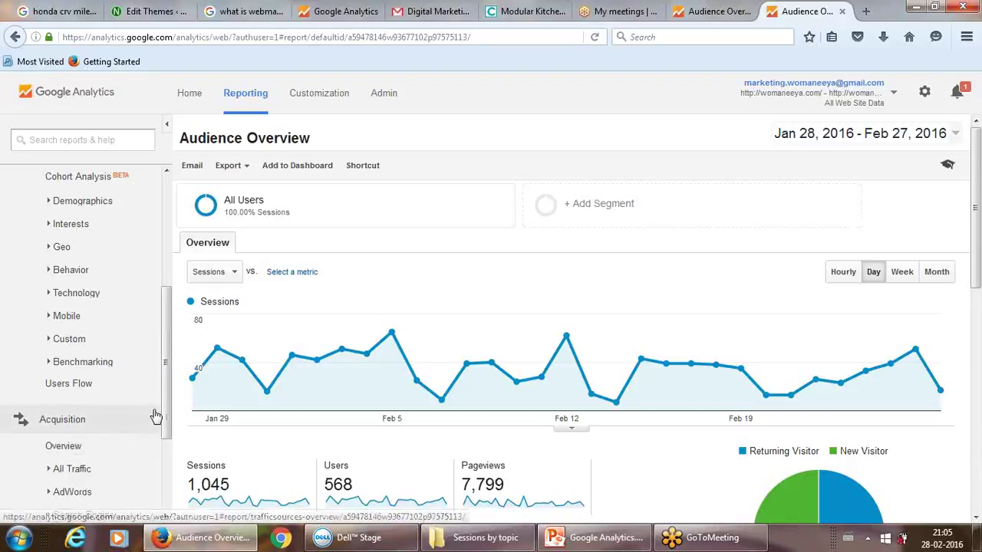
left_click_drag(159, 413, 164, 478)
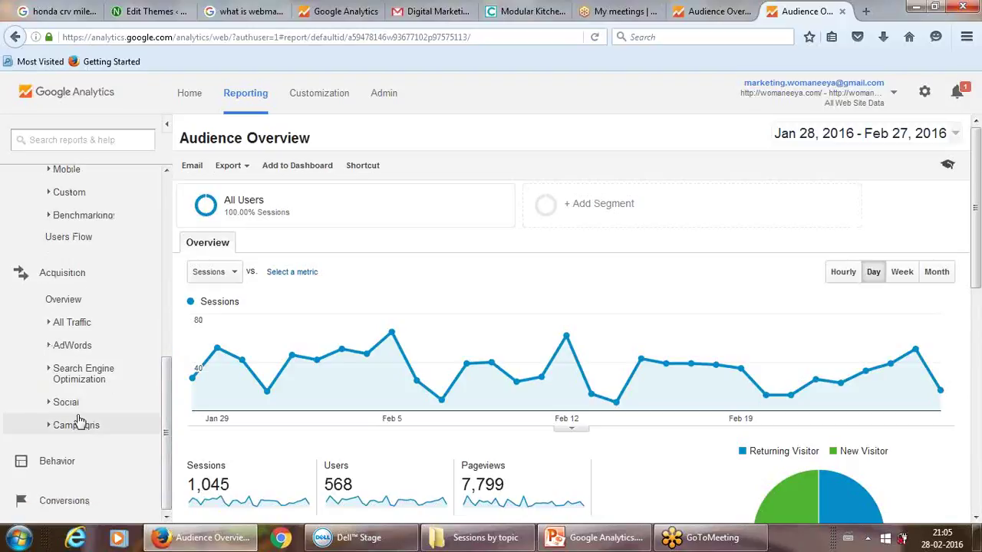
left_click(53, 299)
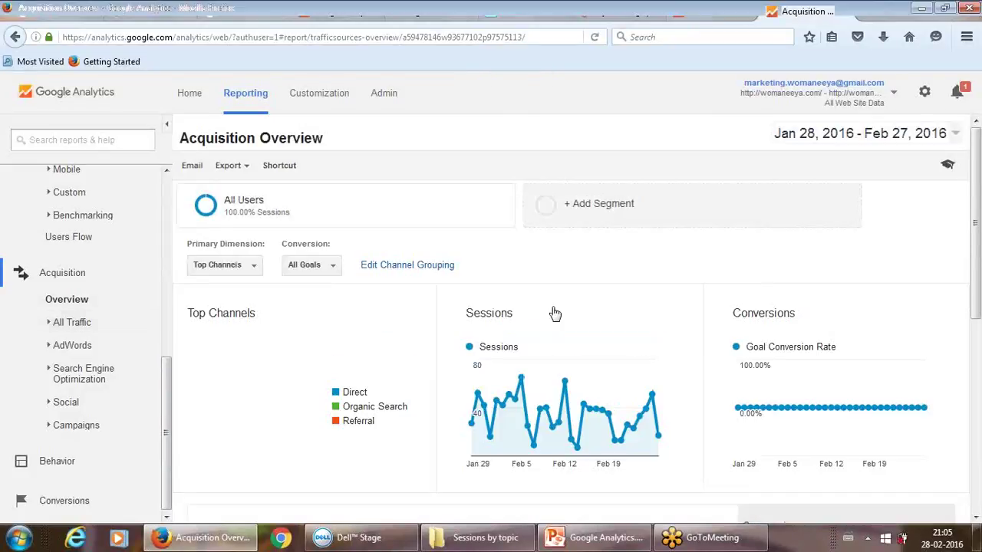
left_click_drag(977, 165, 977, 206)
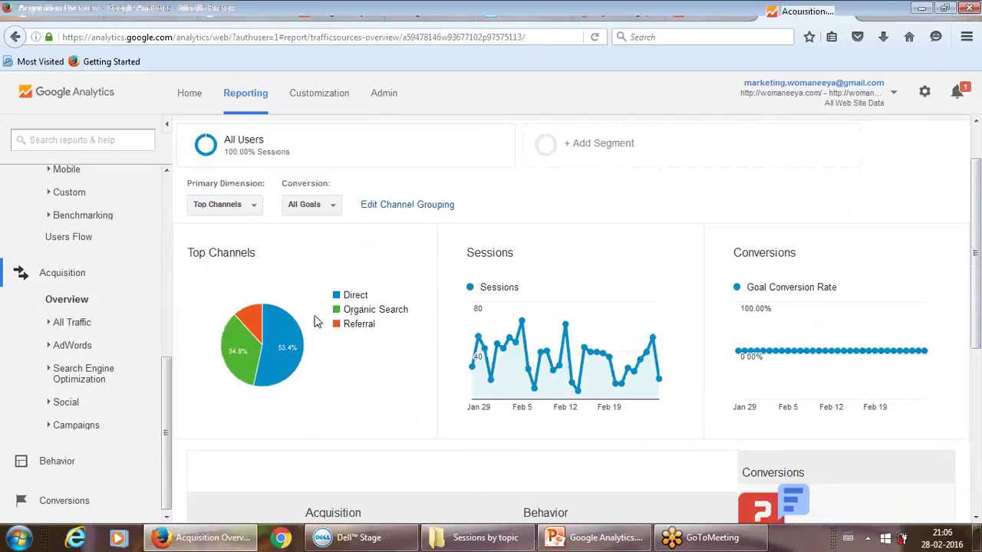
mouse_move(292, 335)
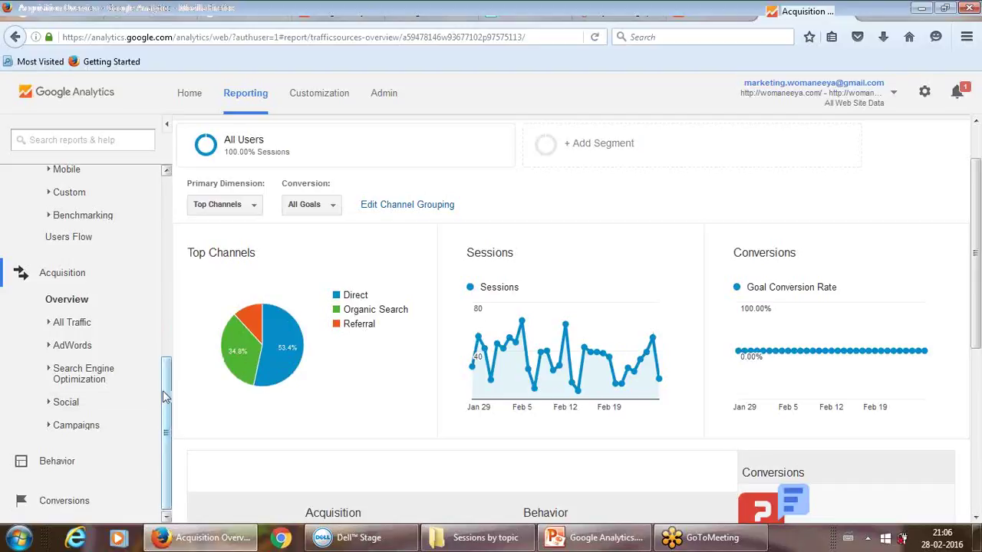
Step: Open the Behavior Flow report and examine the path from landing page to the first interactions
scroll(163, 432, "down", 1)
left_click(38, 461)
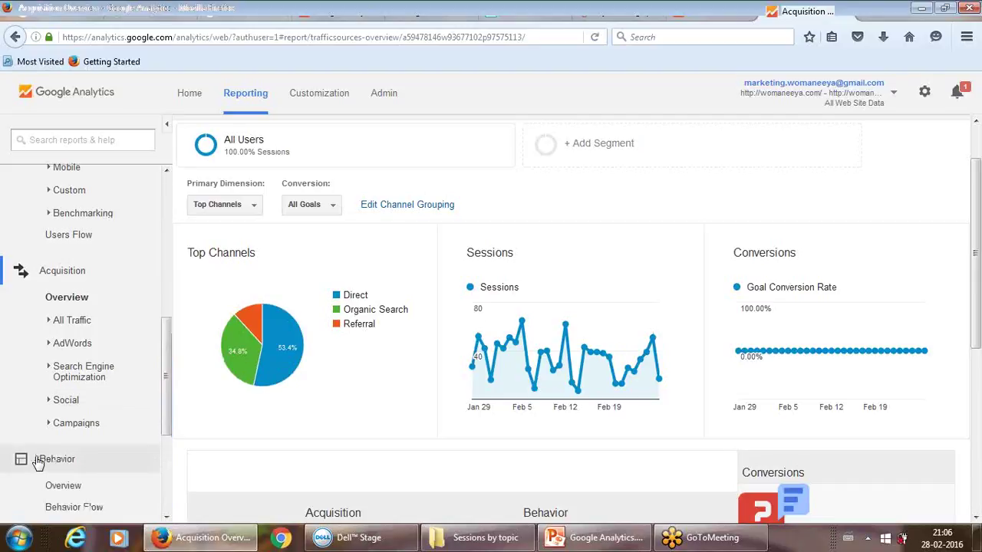
left_click_drag(164, 412, 164, 470)
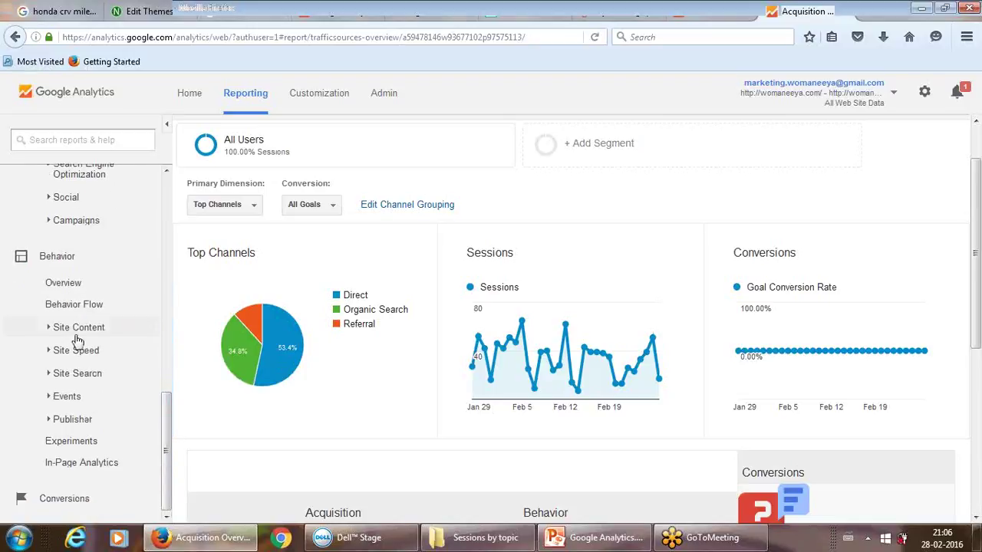
left_click(66, 305)
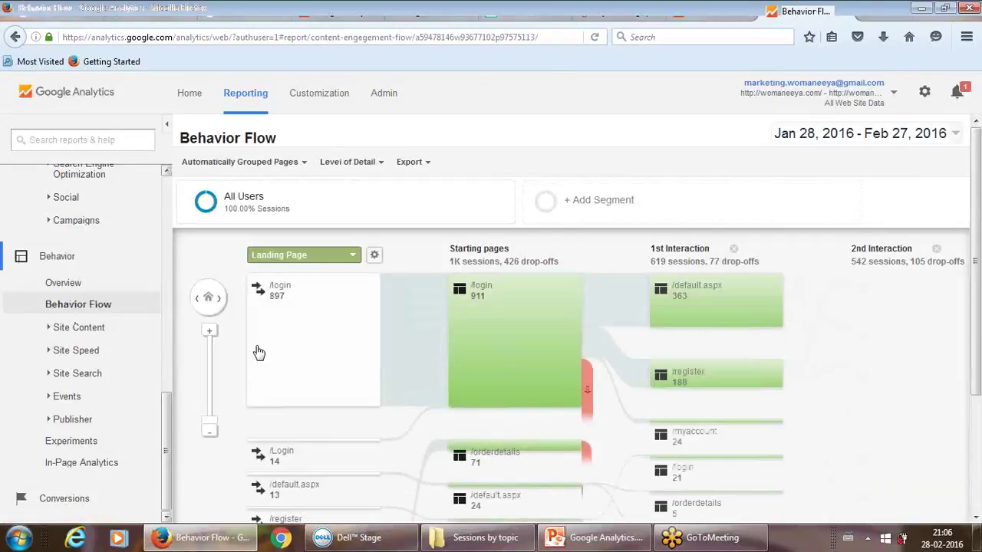
mouse_move(510, 340)
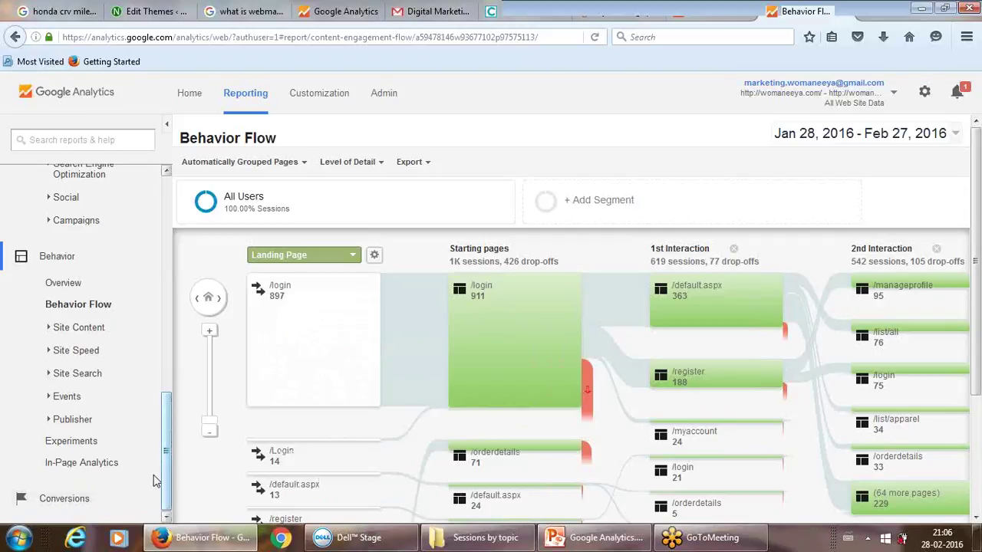
Step: Expand the Audience report's Demographics and Geo groups and open the Location report
left_click_drag(170, 476, 167, 261)
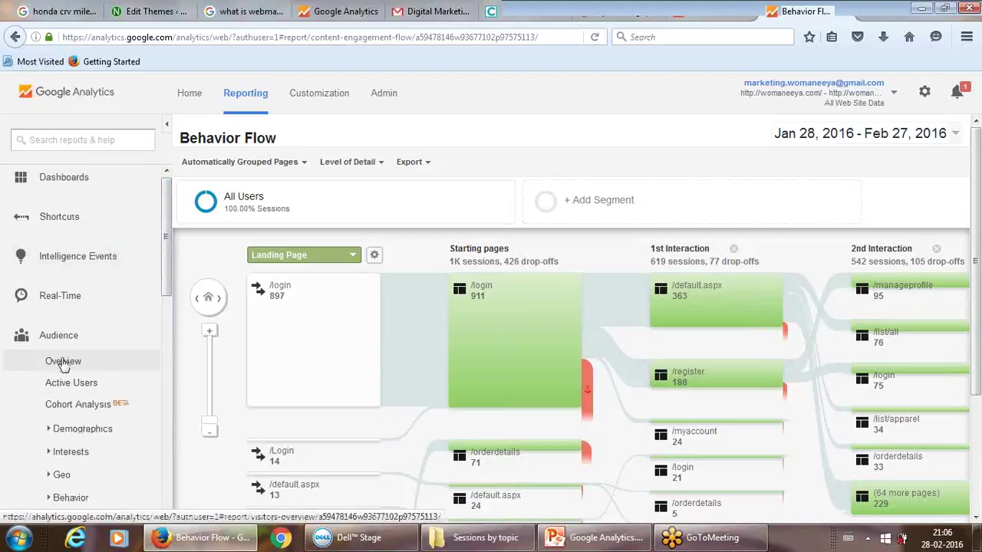
left_click(65, 431)
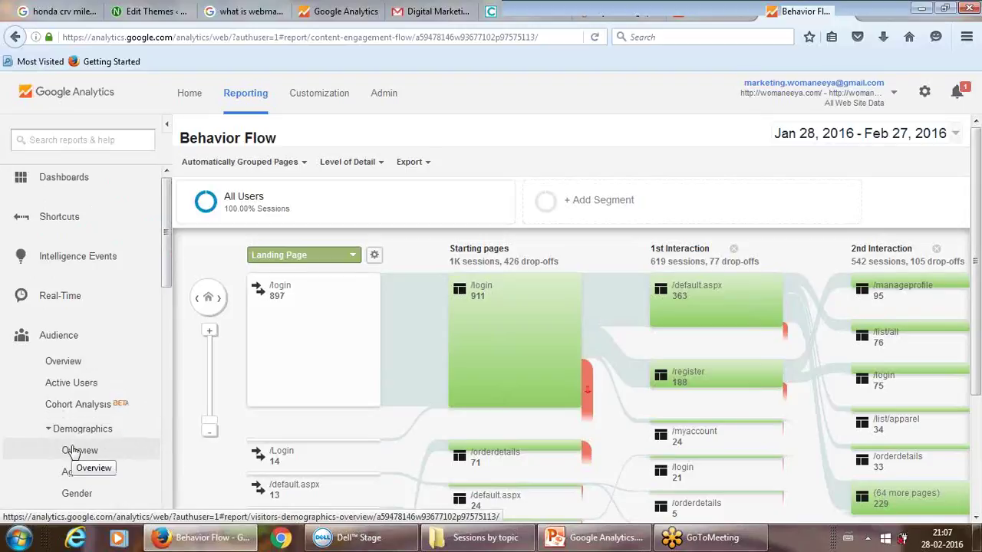
scroll(157, 348, "down", 4)
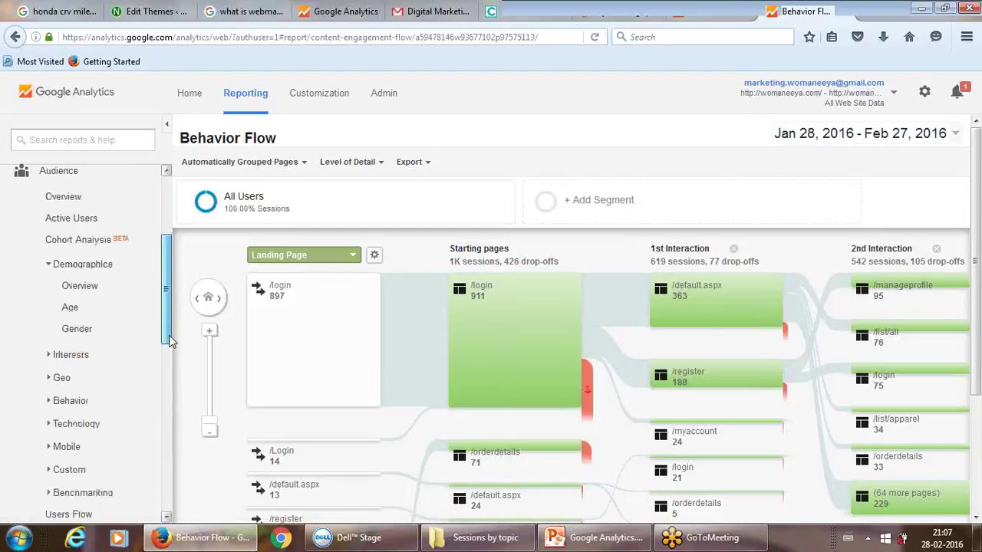
left_click(61, 374)
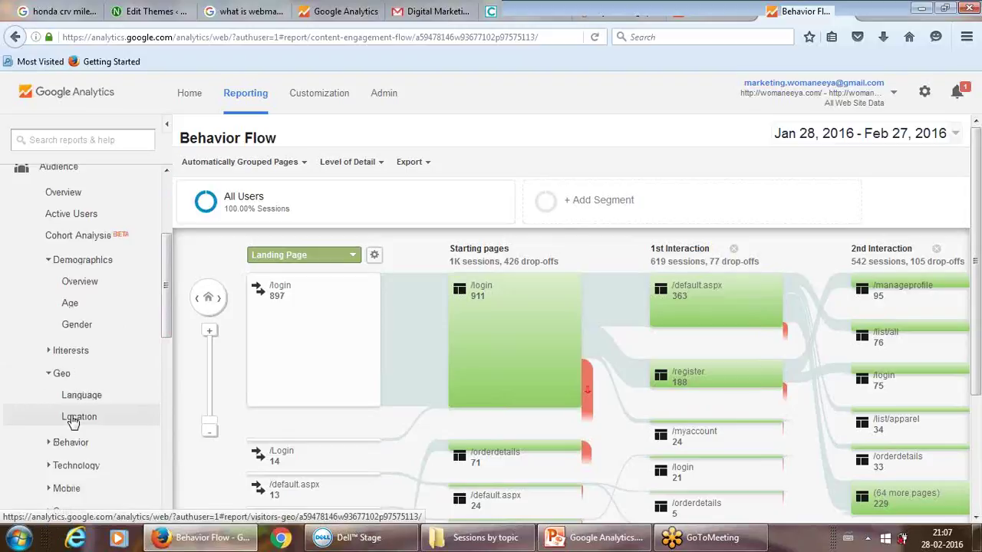
left_click(80, 416)
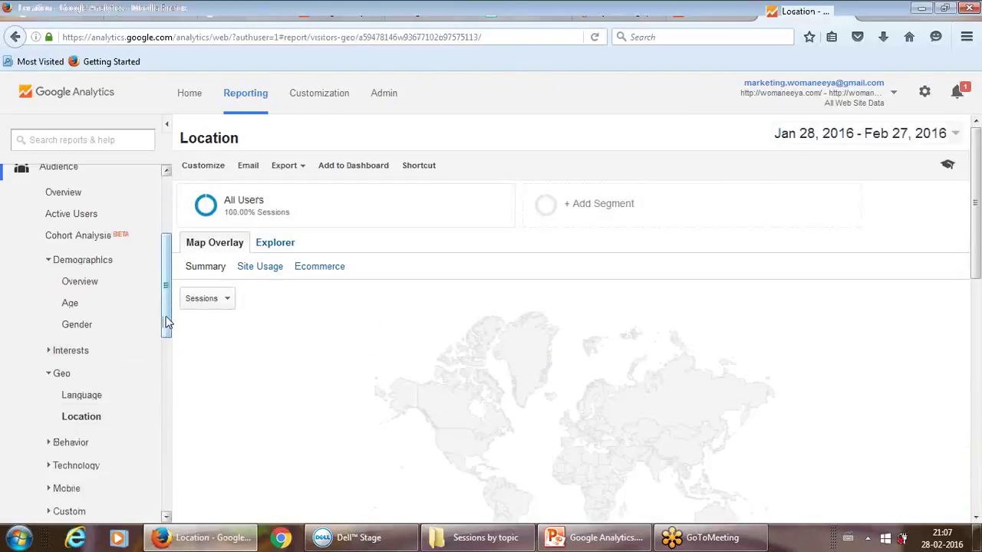
left_click_drag(166, 322, 164, 226)
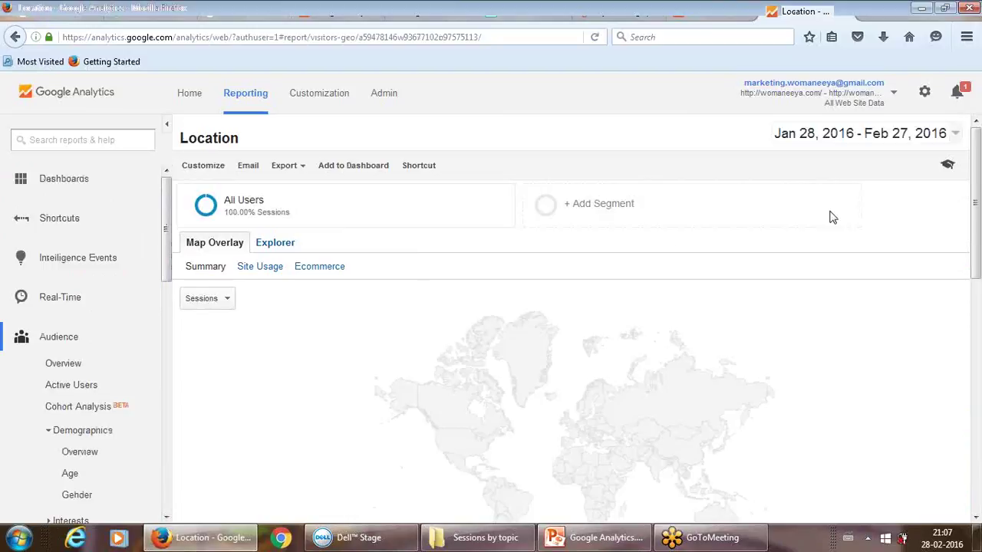
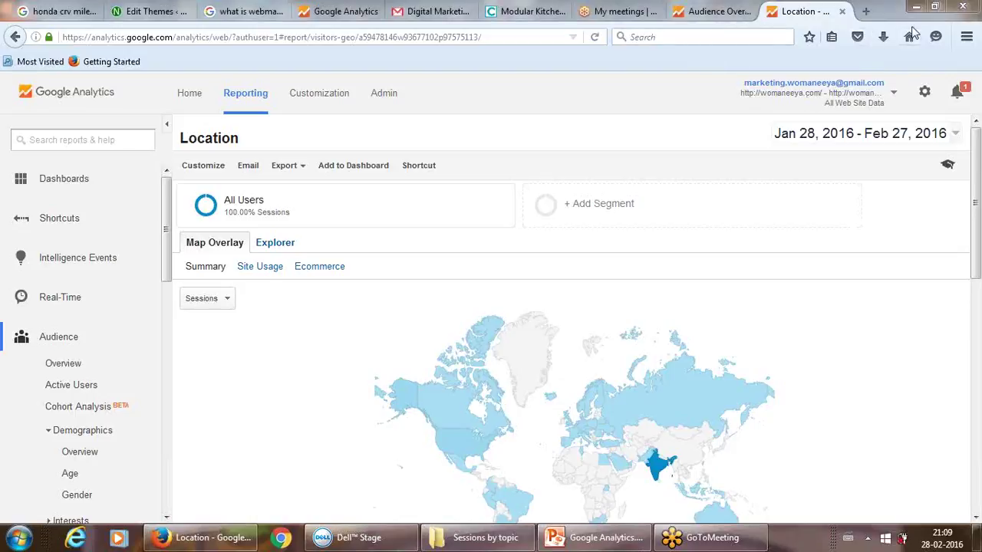
Step: Load pahaditea.com in a new browser tab and close its email sign-up popup
left_click(864, 16)
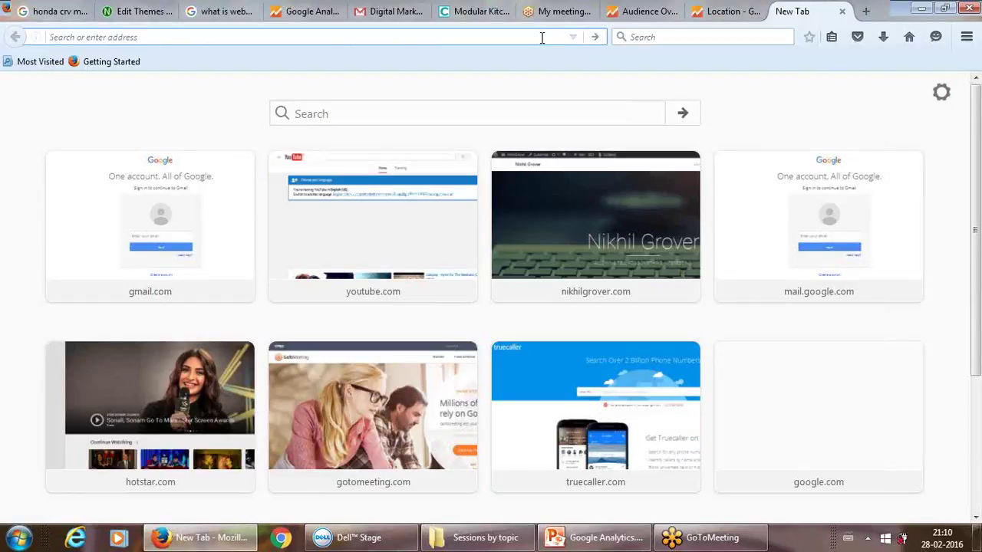
type("pahaditea.com")
key("Return")
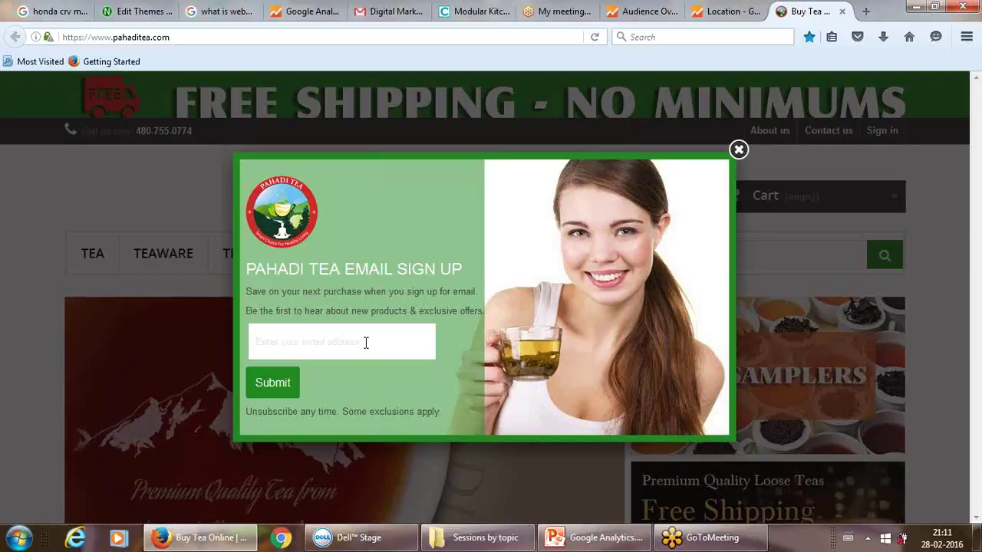
left_click(739, 149)
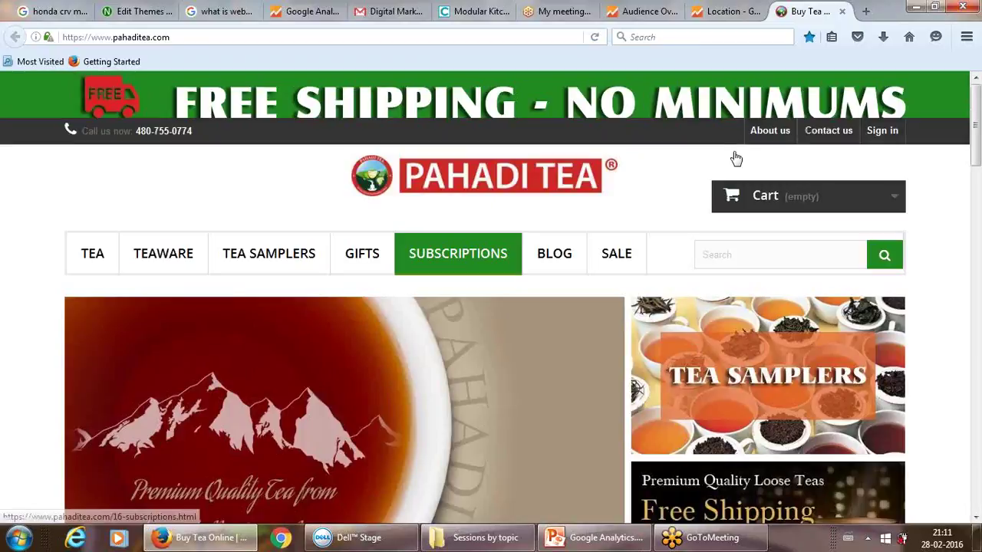
Step: Open the store's Green tea category and look over the listed products
mouse_move(97, 262)
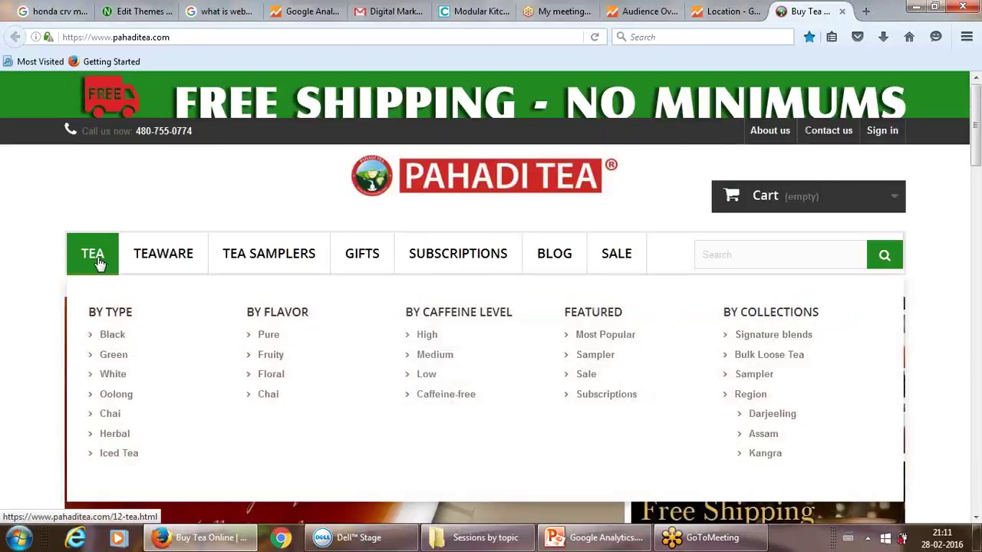
left_click(115, 360)
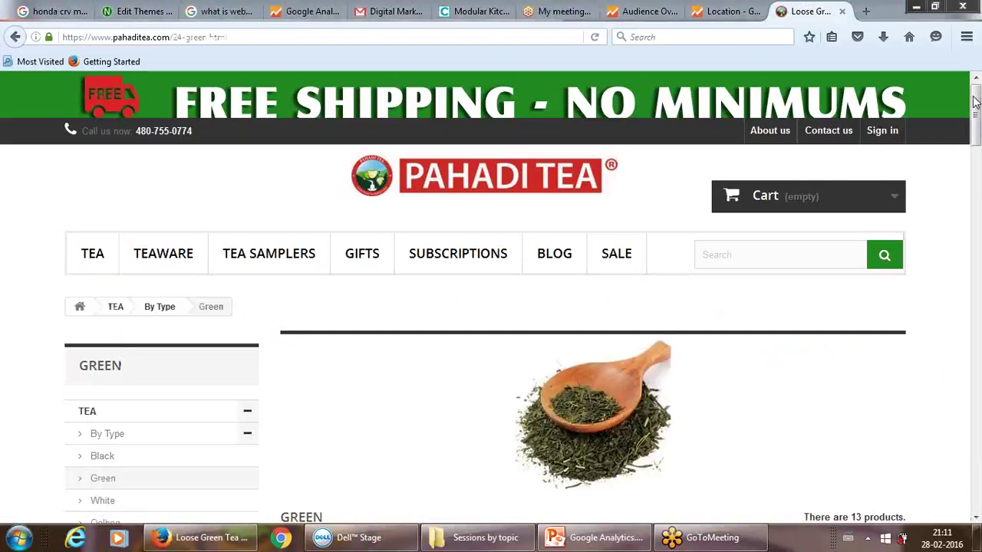
left_click_drag(975, 96, 975, 153)
mouse_move(769, 408)
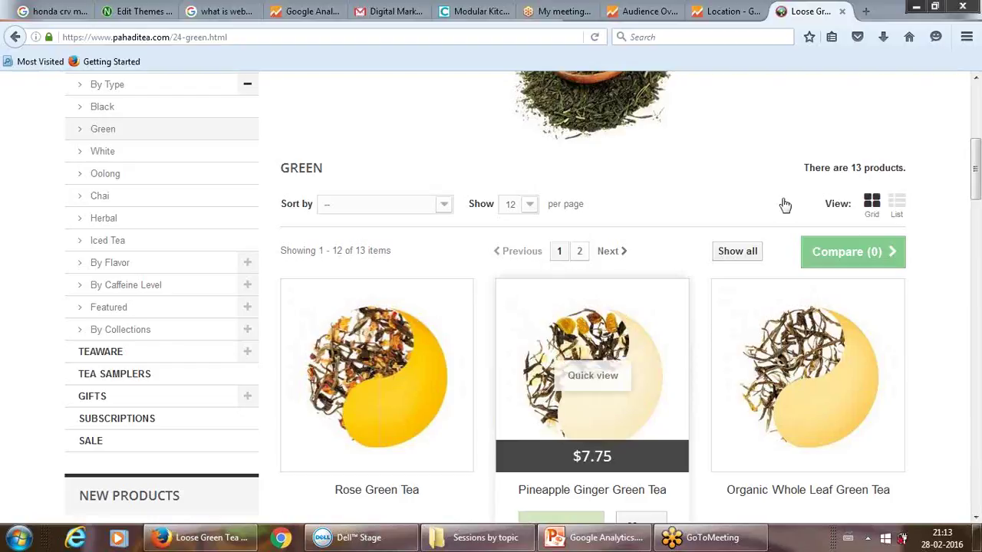
left_click_drag(445, 338, 529, 201)
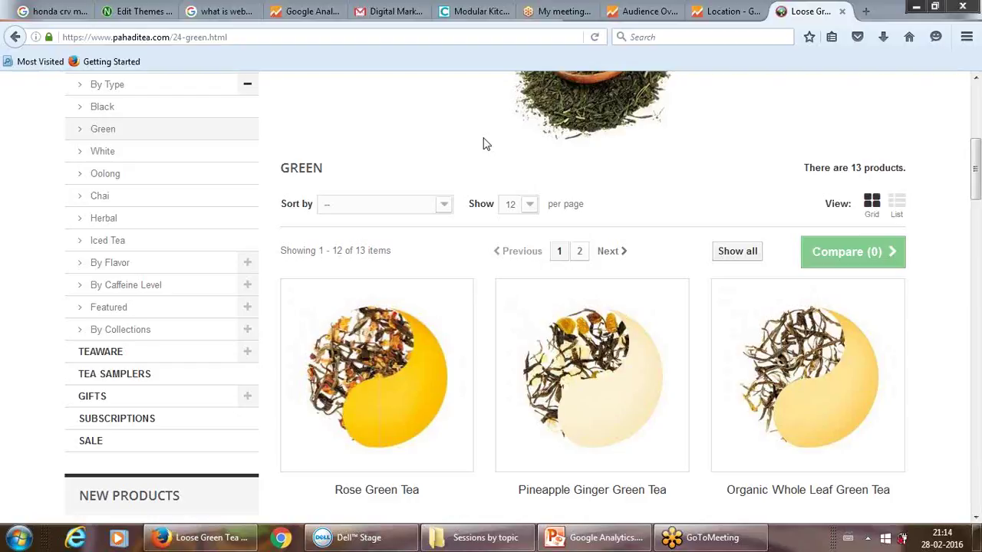
left_click(865, 11)
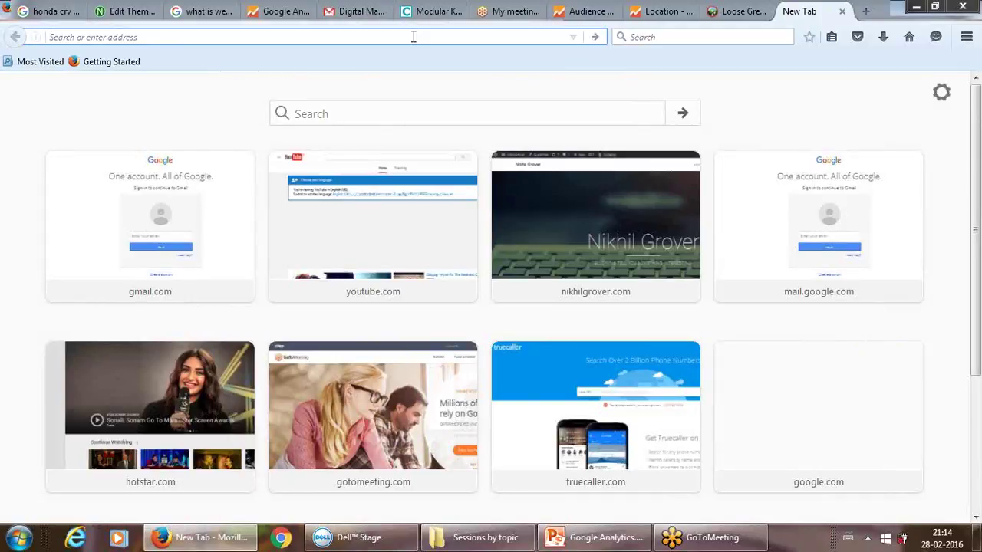
type("t")
key("BackSpace")
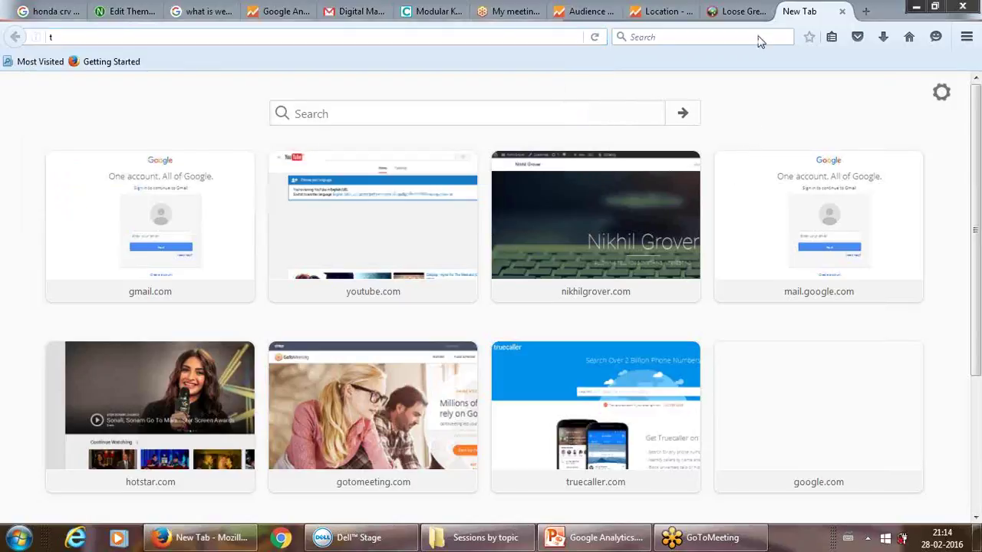
left_click(737, 12)
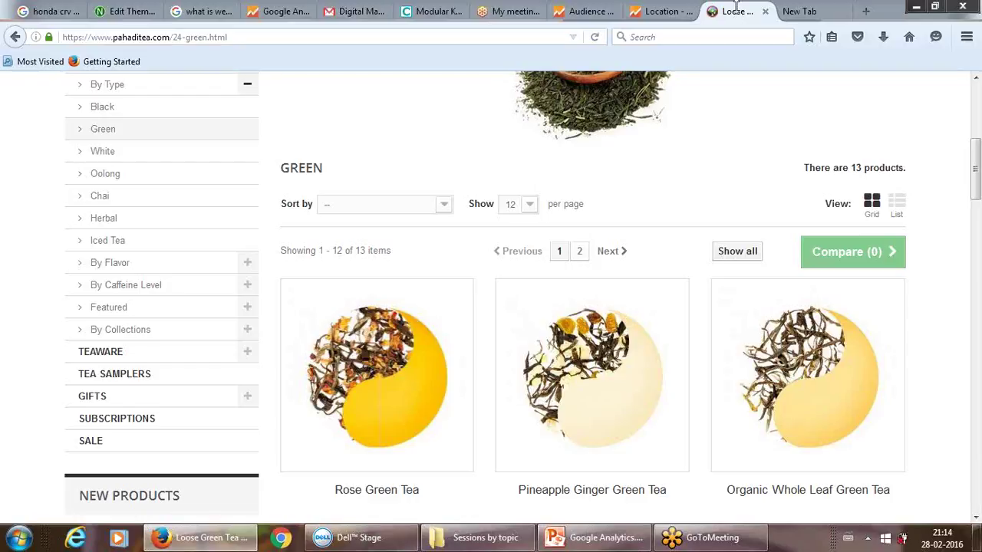
mouse_move(624, 363)
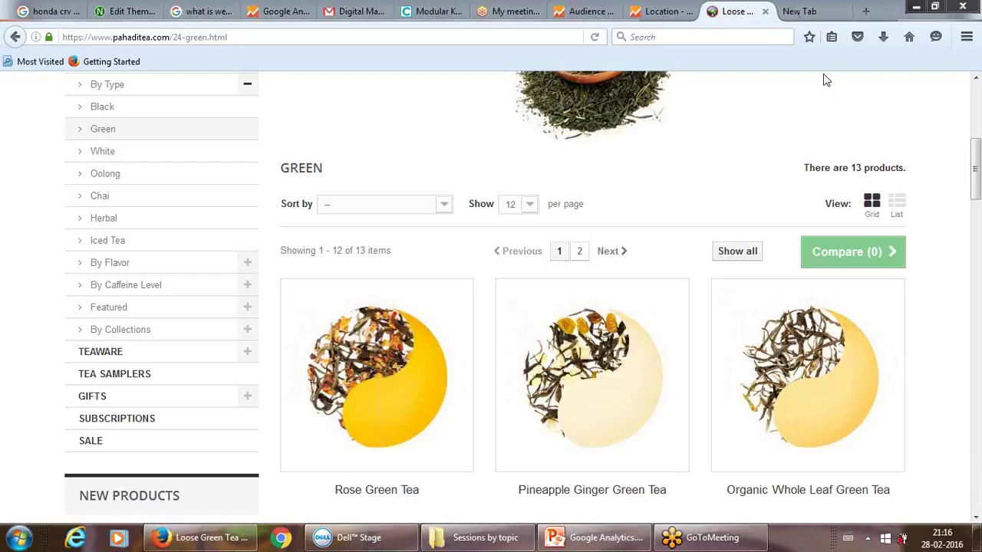
left_click(606, 540)
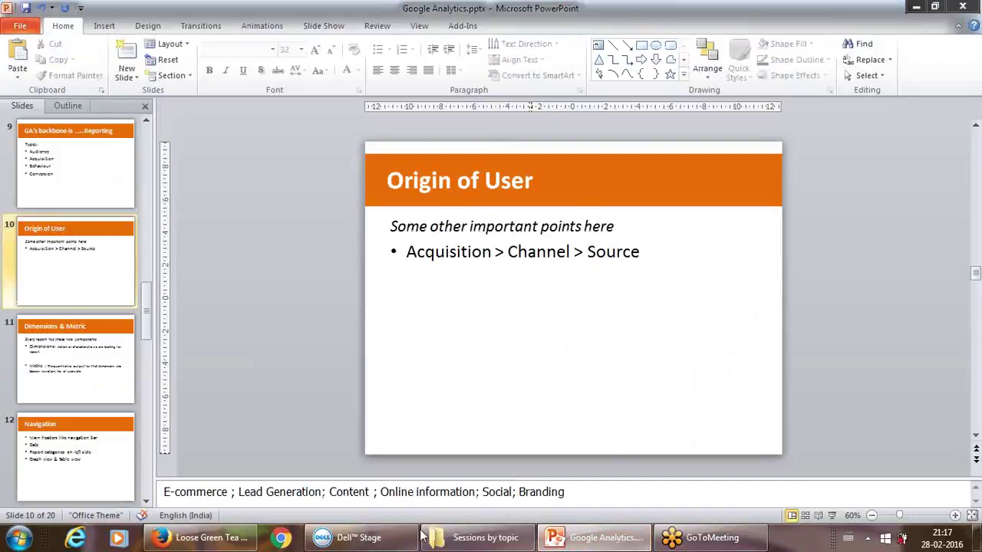
left_click(247, 535)
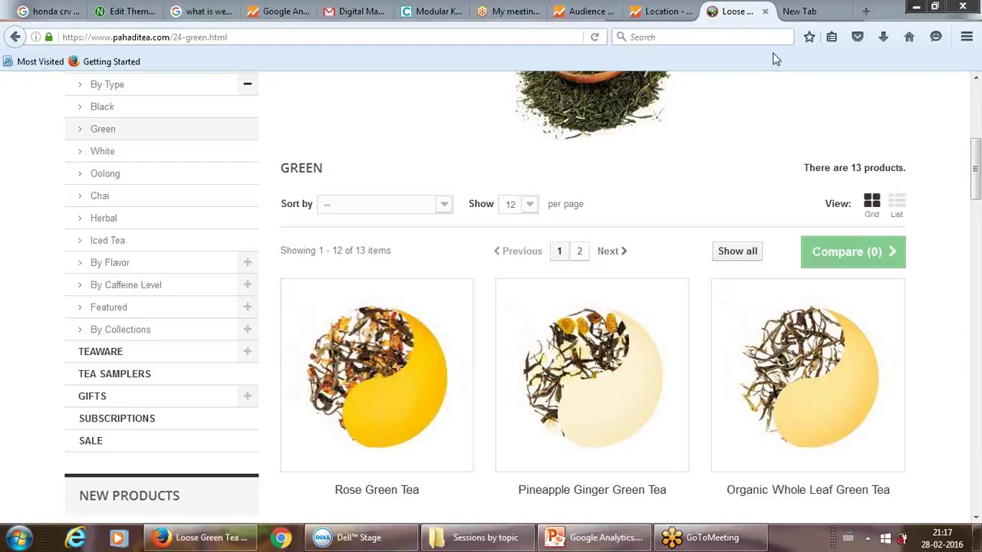
Step: Return to the Location report in Google Analytics and look through the report groups listed under Audience
left_click(649, 9)
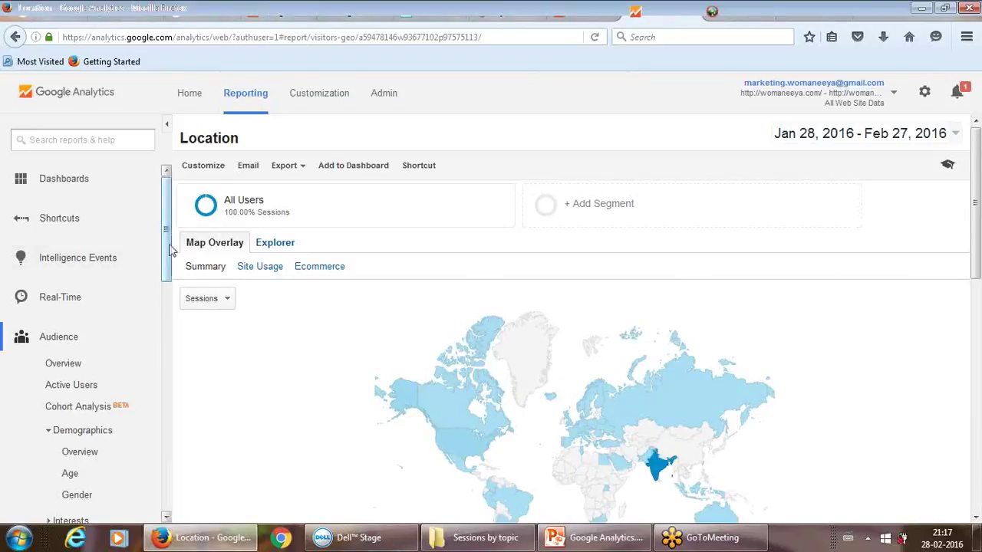
scroll(169, 246, "down", 2)
scroll(169, 215, "up", 2)
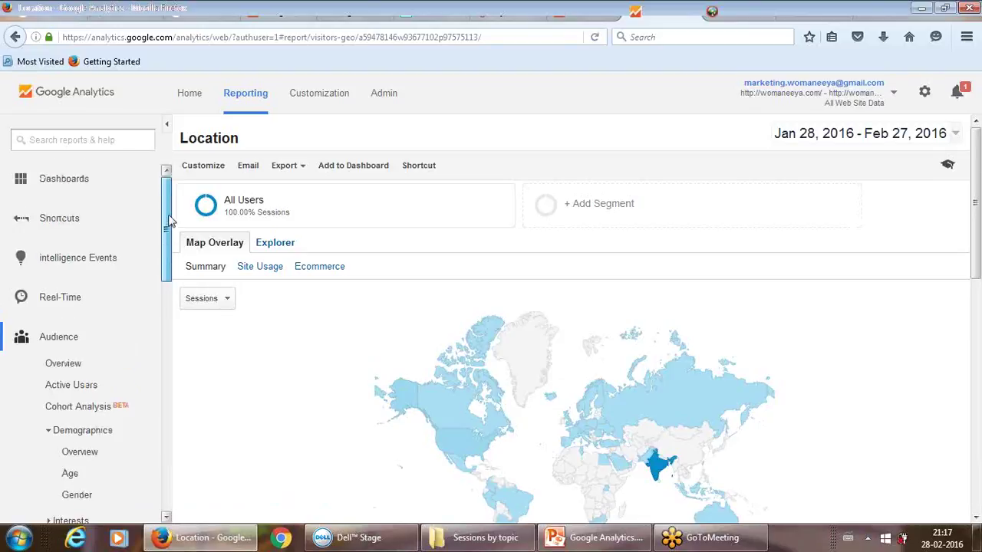
left_click_drag(169, 221, 166, 246)
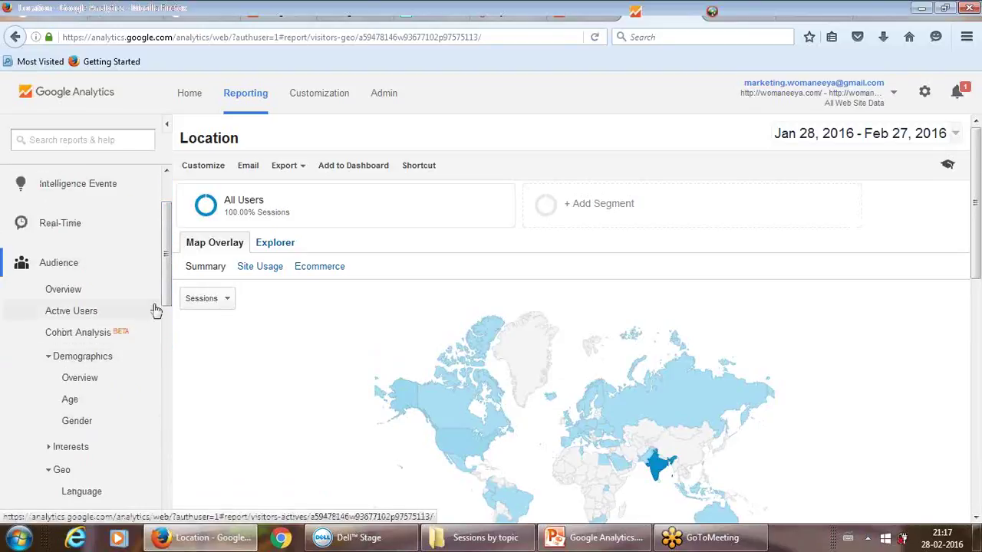
left_click_drag(167, 286, 163, 321)
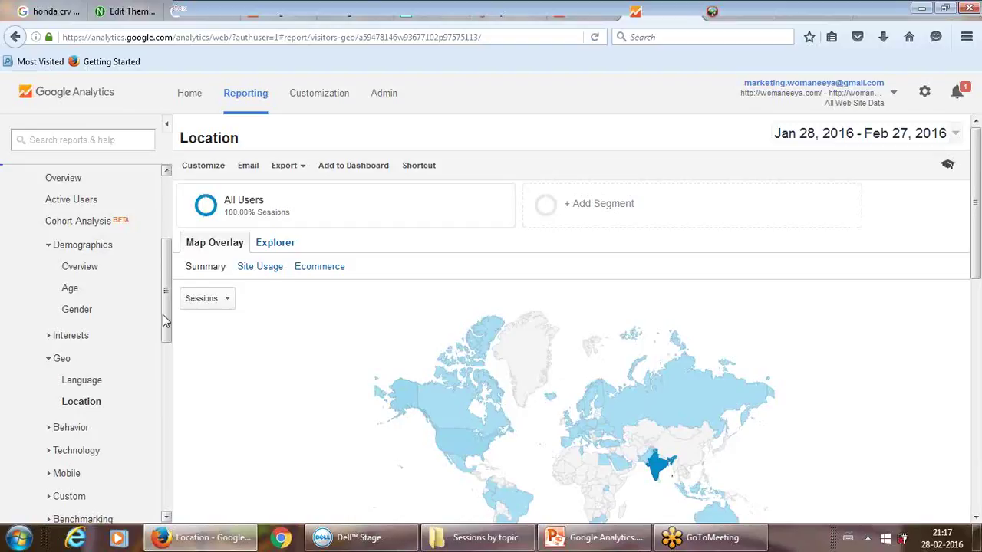
left_click_drag(165, 321, 166, 234)
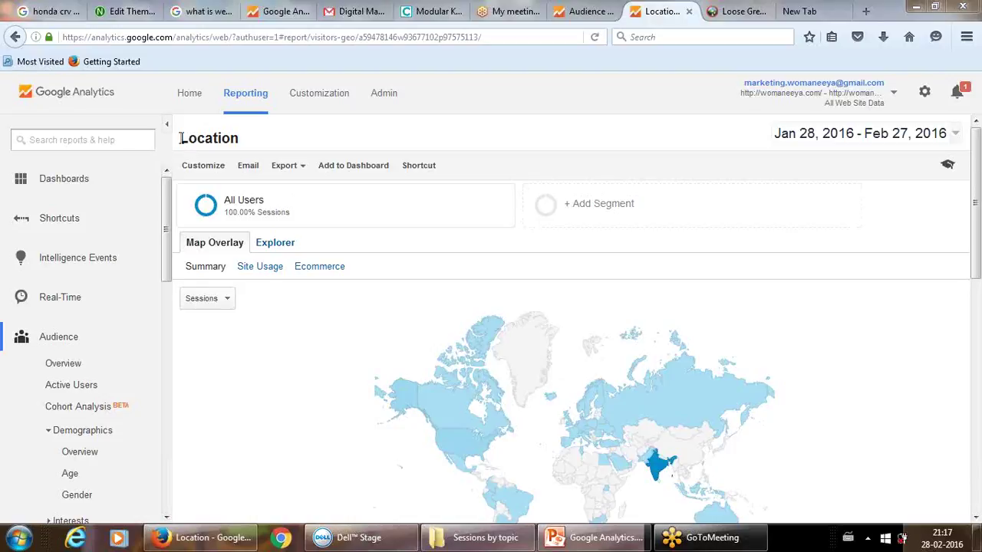
left_click_drag(180, 138, 243, 146)
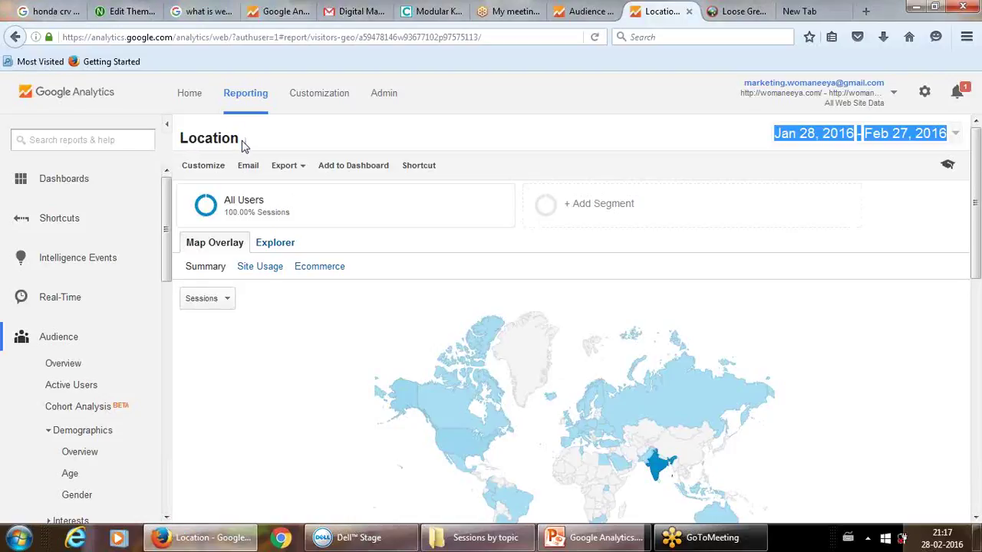
left_click(243, 146)
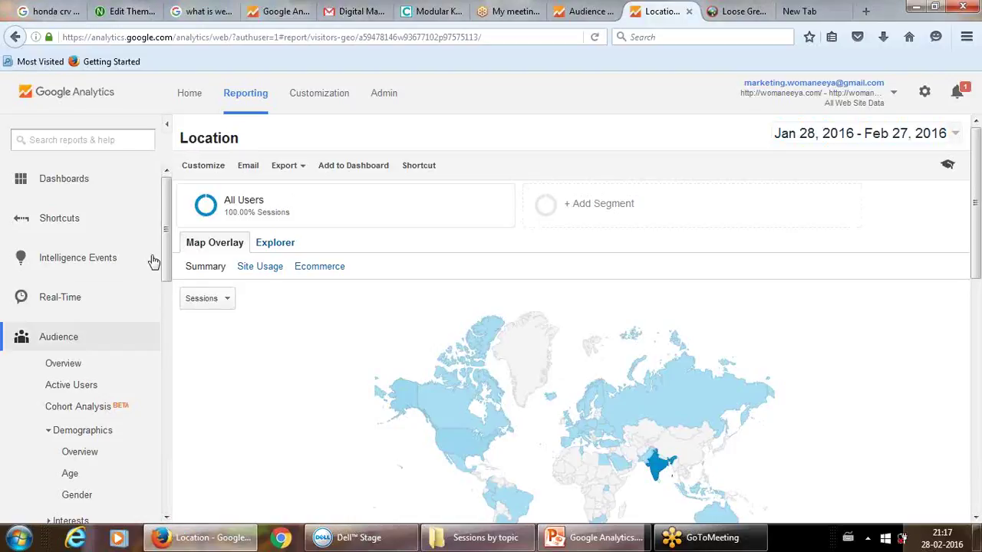
Step: Open the Age report in the Audience section's Demographics group
scroll(151, 258, "down", 4)
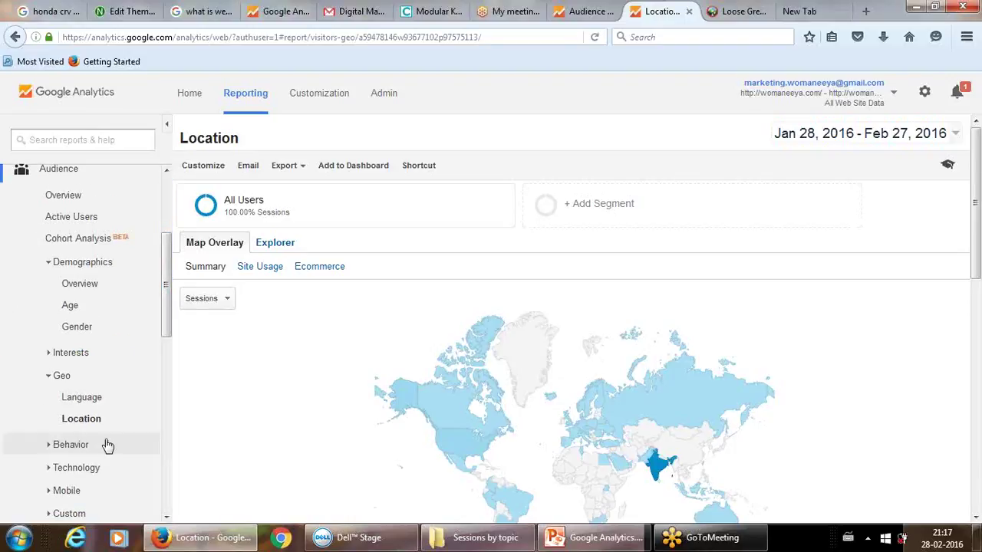
left_click(70, 307)
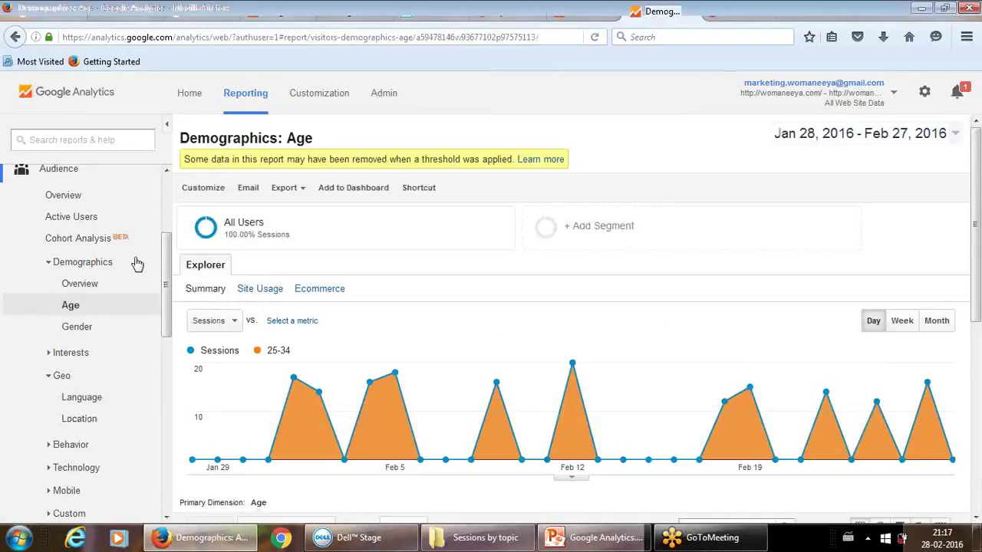
left_click_drag(199, 139, 308, 140)
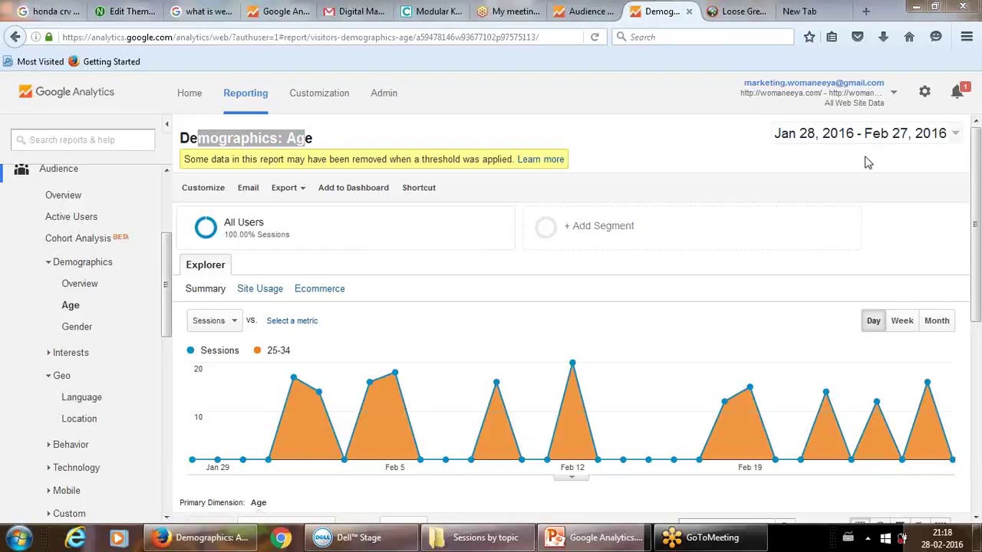
left_click(713, 141)
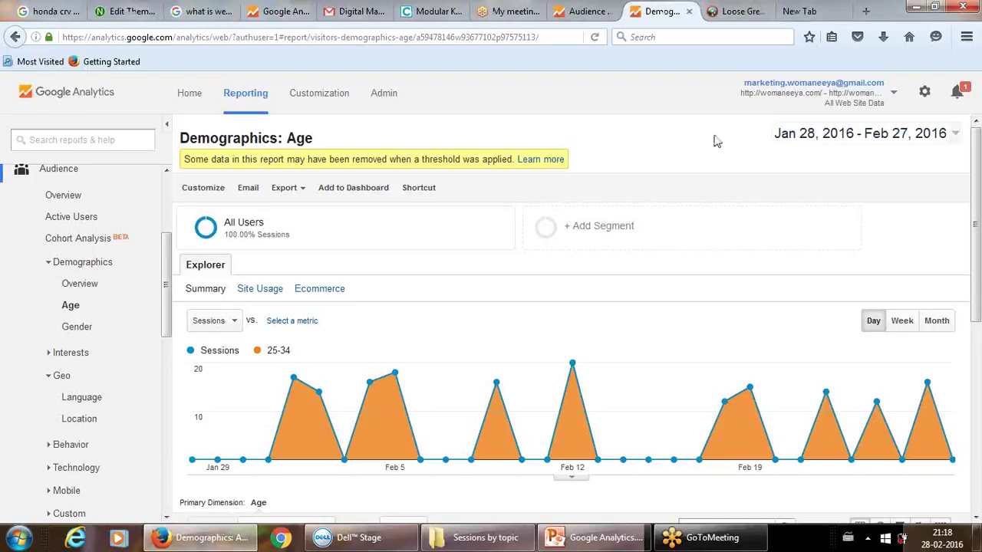
Step: Set the Demographics Age report's date range to Last 7 days and apply it
left_click(941, 138)
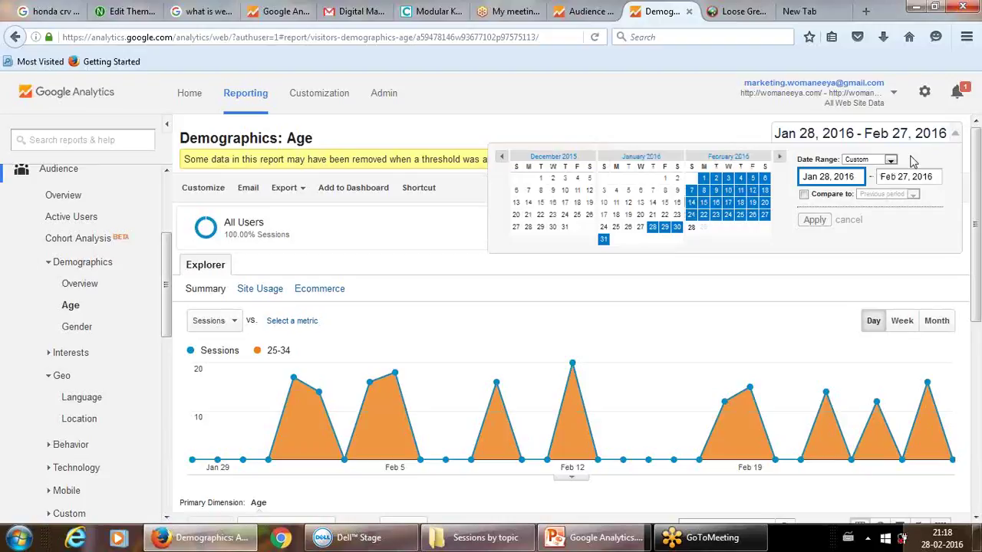
left_click_drag(977, 157, 978, 190)
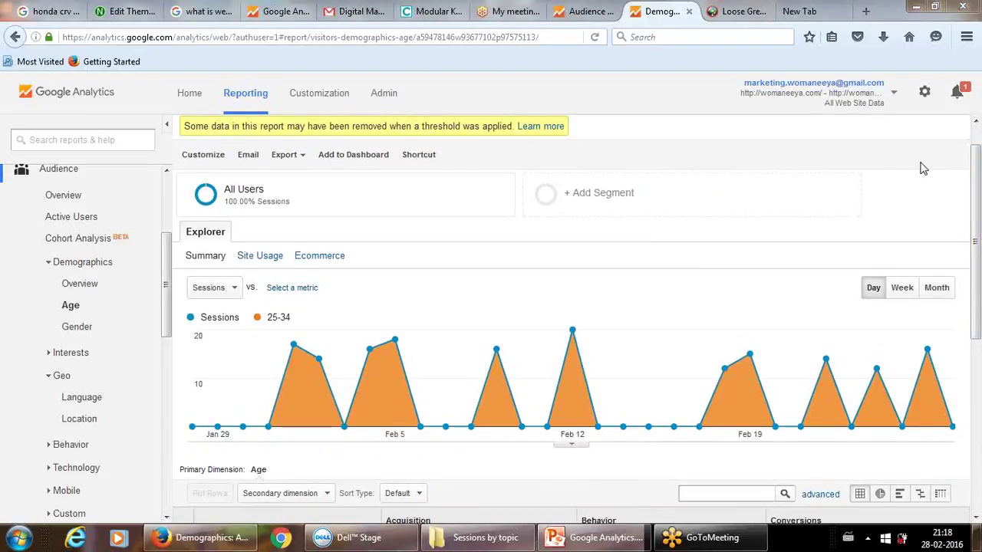
scroll(973, 146, "up", 1)
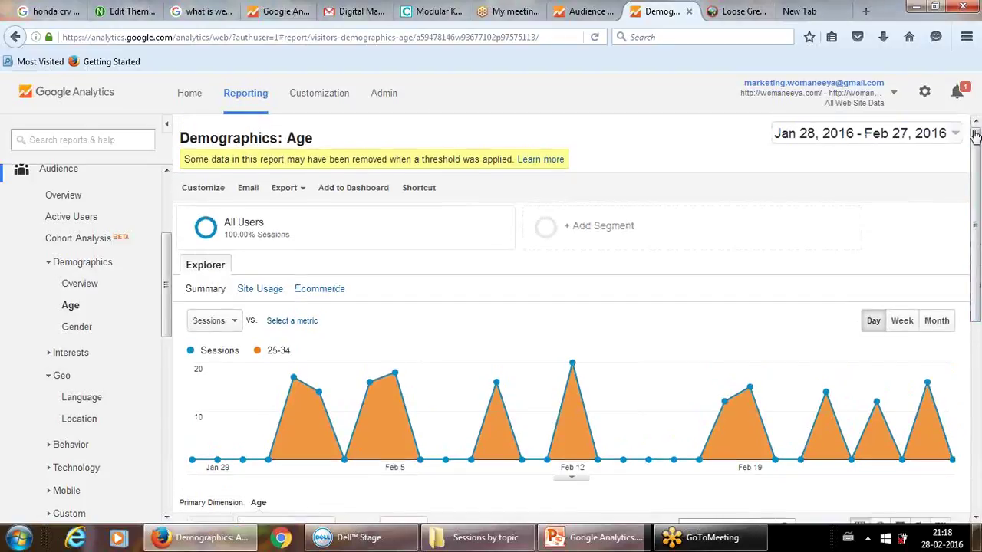
left_click(975, 136)
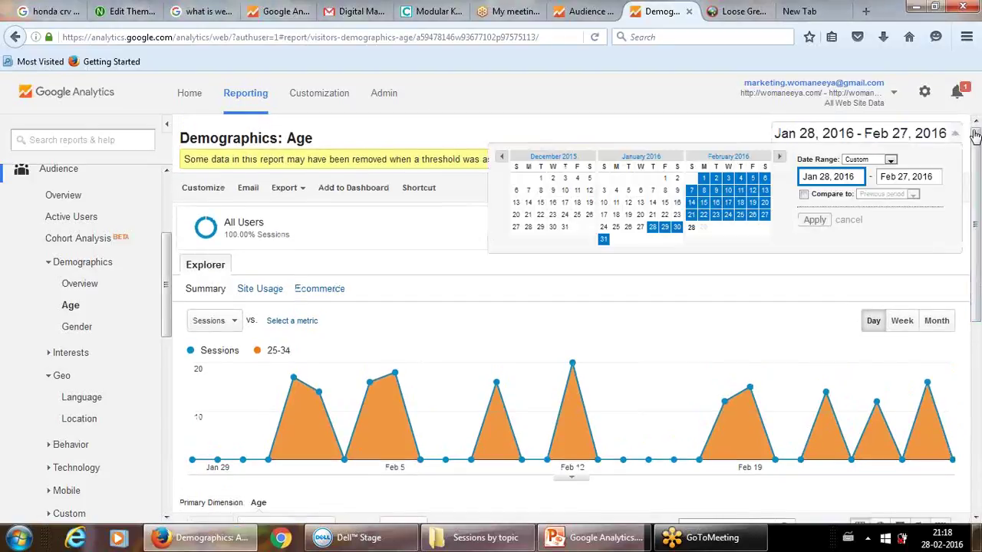
left_click(891, 161)
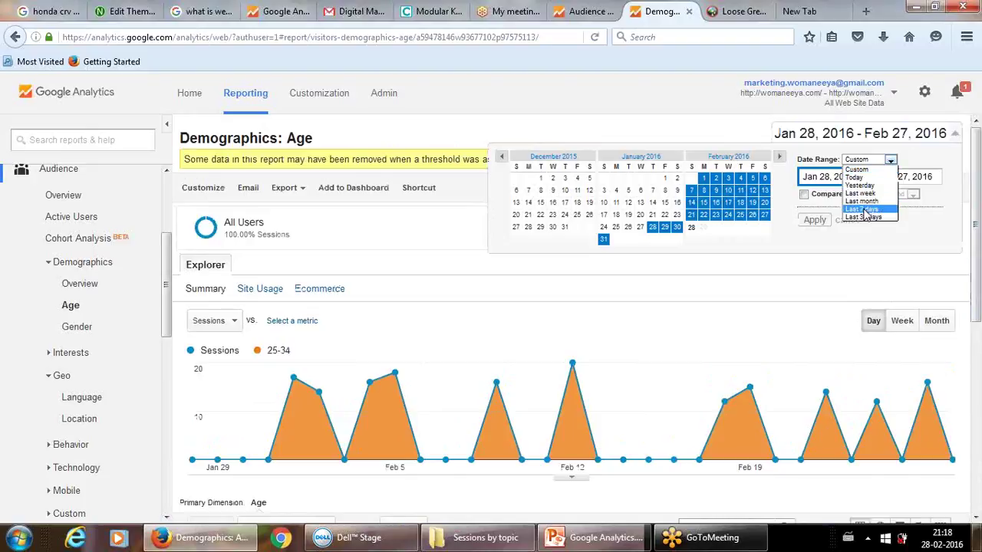
left_click(864, 210)
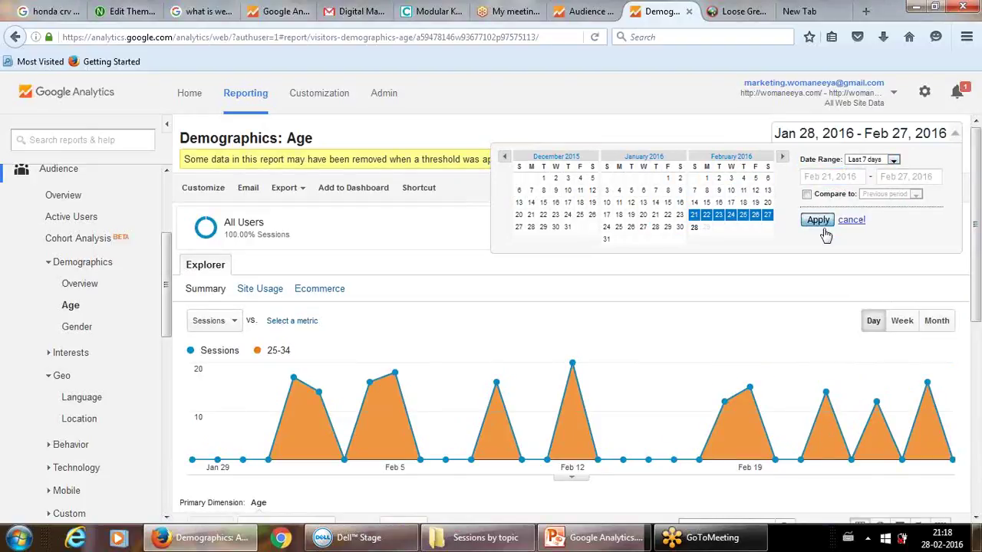
left_click(818, 222)
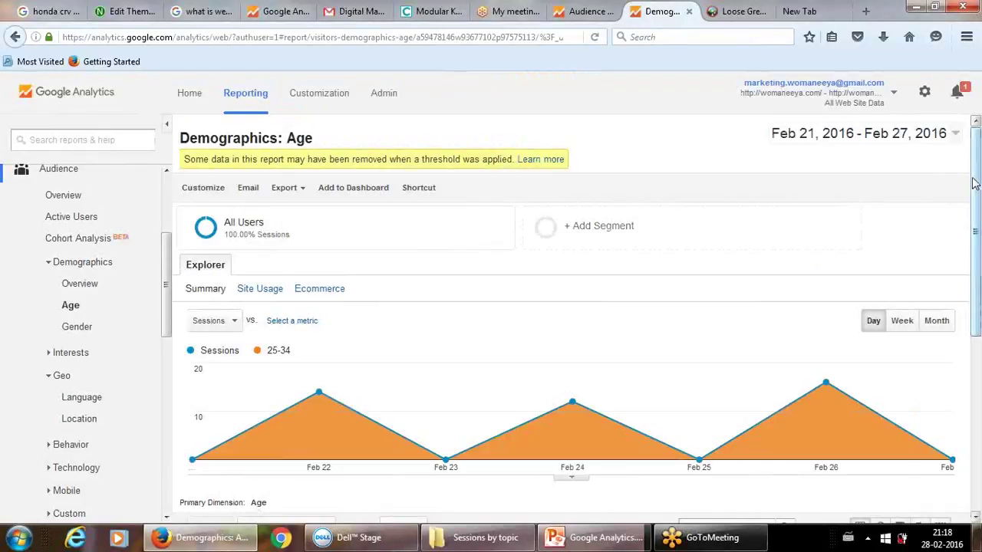
Step: Look over the Age report's chart and table, and close the separate Audience Overview browser tab
scroll(976, 258, "down", 3)
scroll(976, 259, "down", 1)
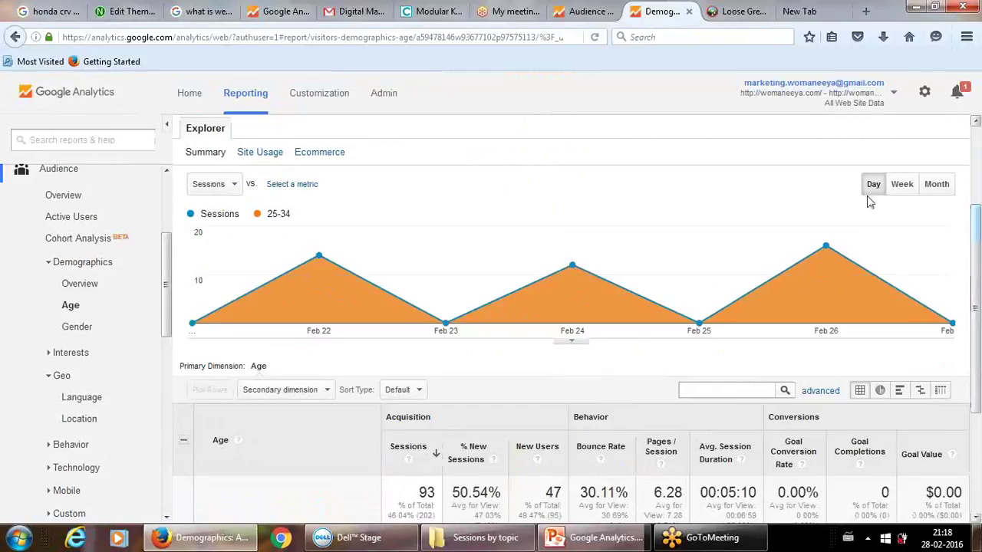
left_click(579, 9)
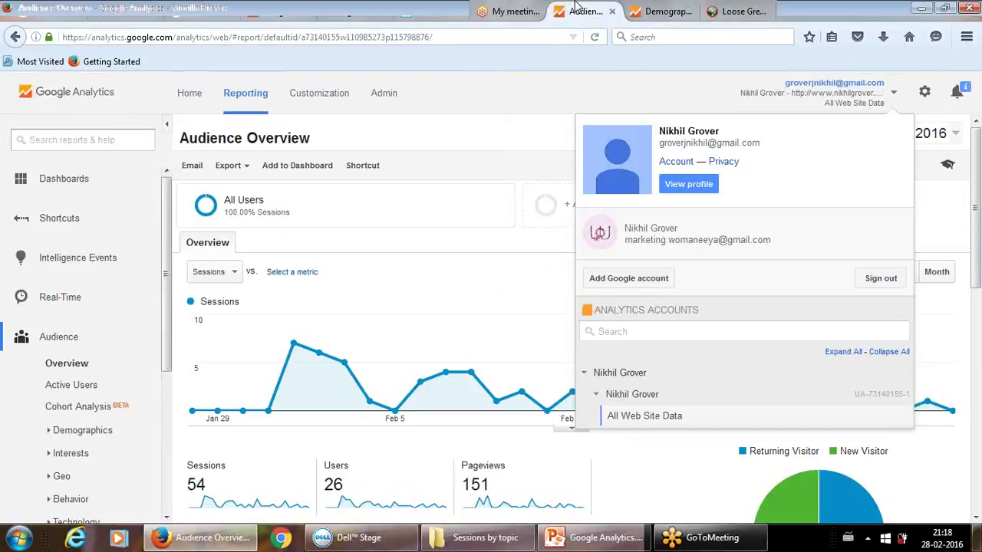
left_click(613, 11)
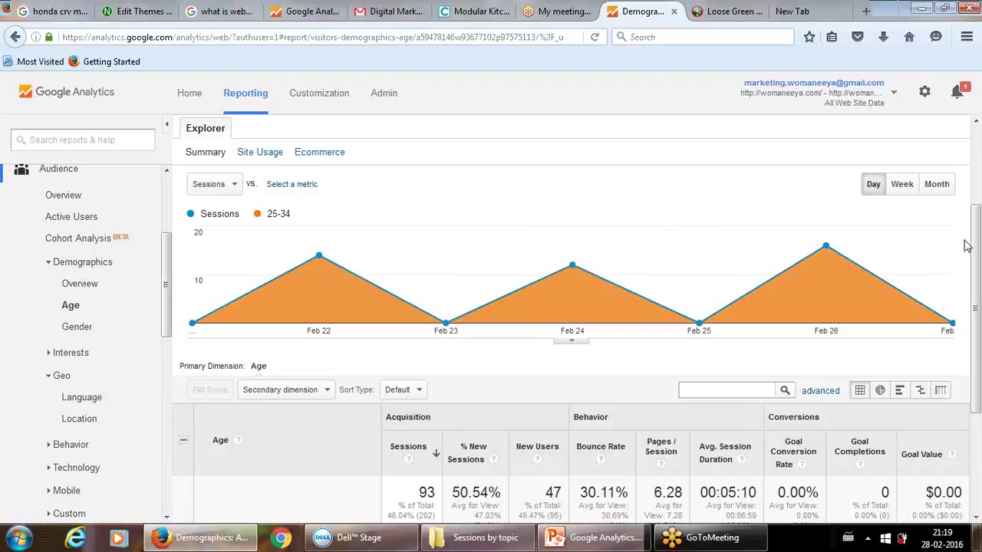
left_click_drag(968, 244, 978, 147)
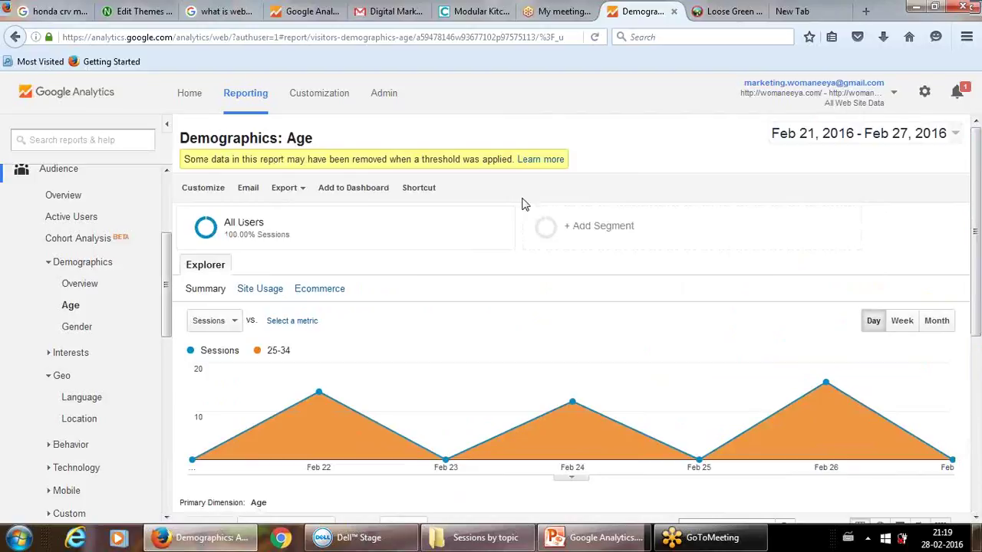
Step: Switch to the Google Analytics home tab and open the New vs Returning report under Audience Behavior
left_click(308, 13)
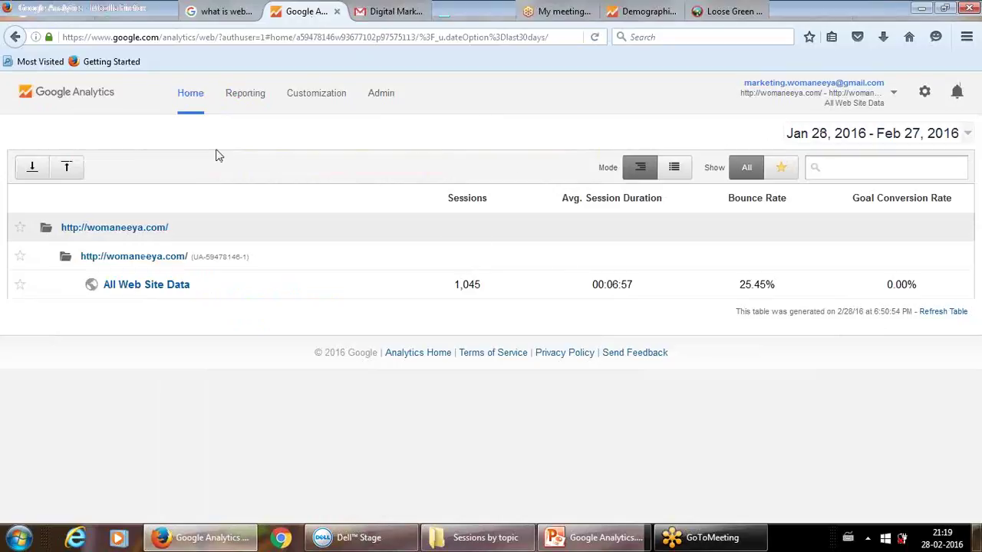
left_click(251, 96)
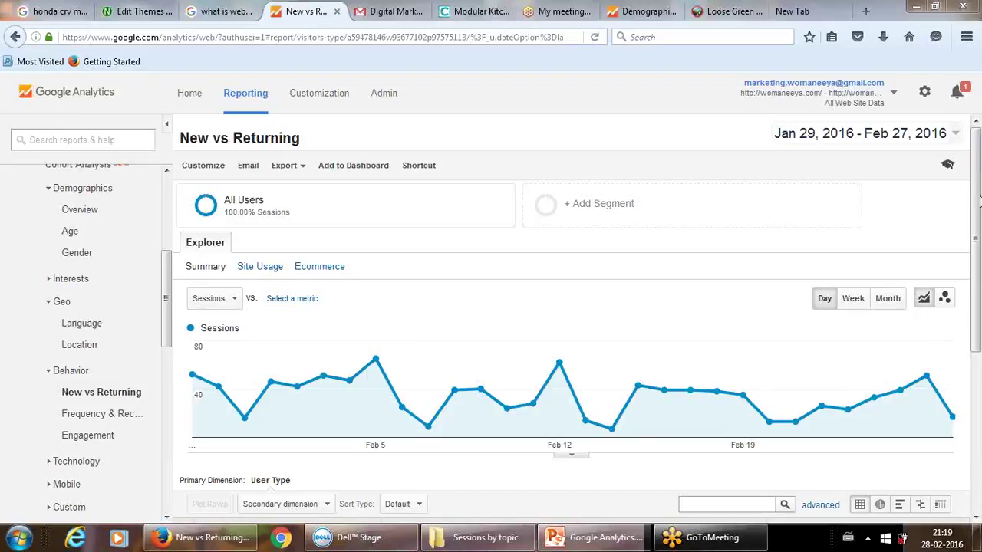
scroll(976, 240, "down", 2)
scroll(976, 240, "up", 1)
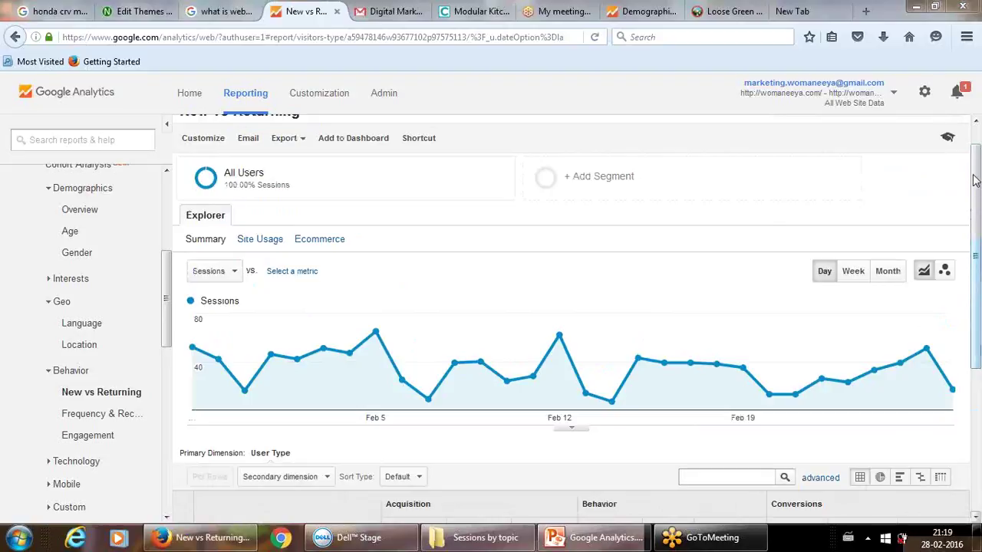
scroll(974, 181, "up", 1)
Step: Apply the Last 7 days date range to the New vs Returning report
left_click(958, 134)
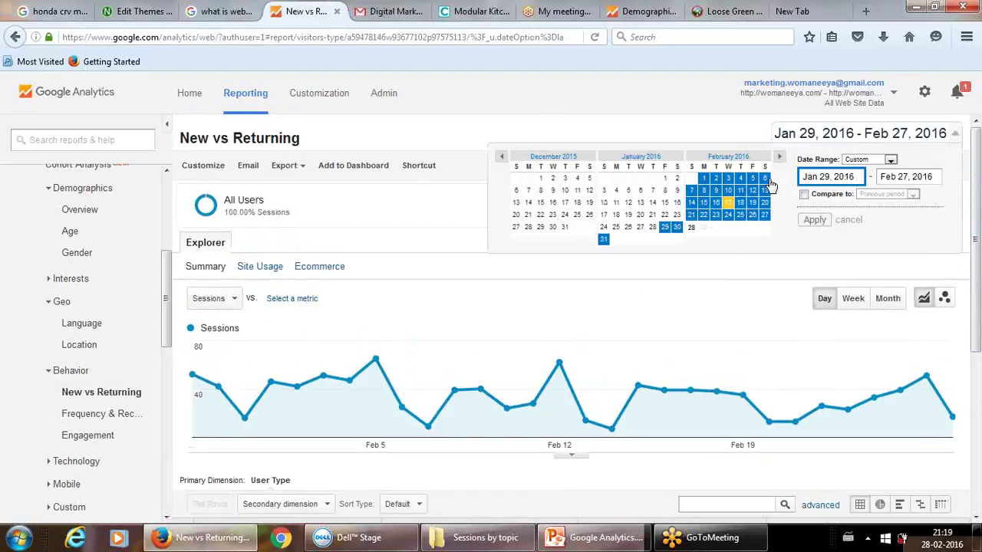
left_click(857, 161)
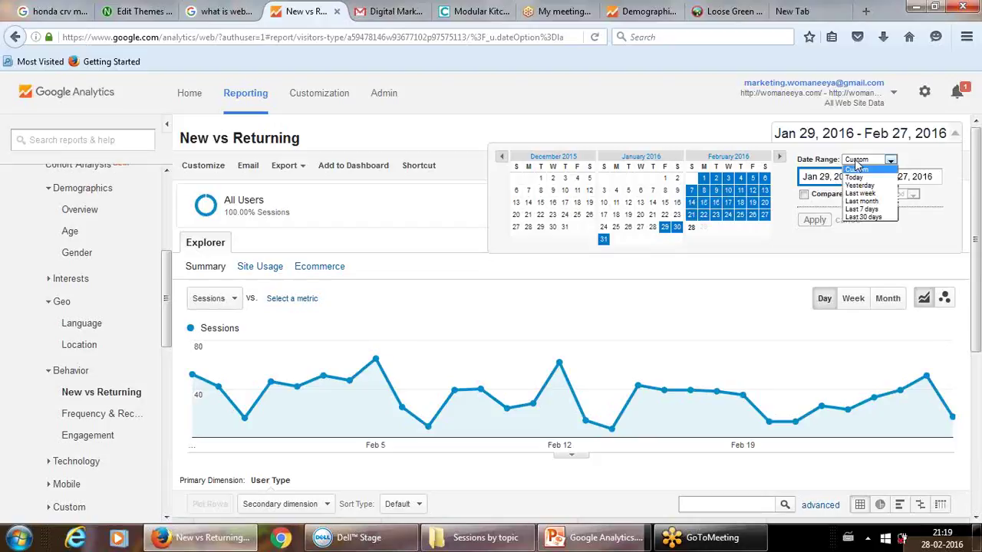
left_click(857, 212)
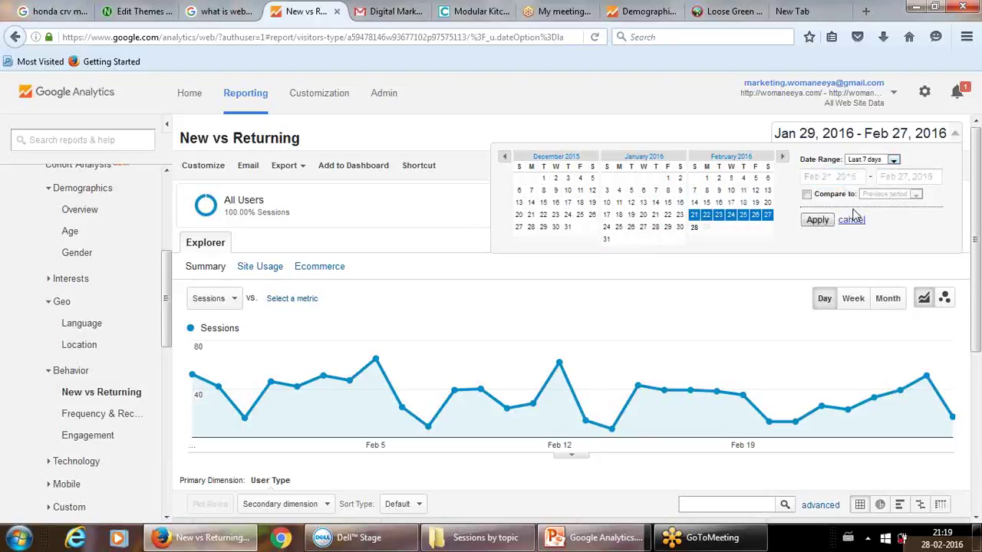
left_click(823, 221)
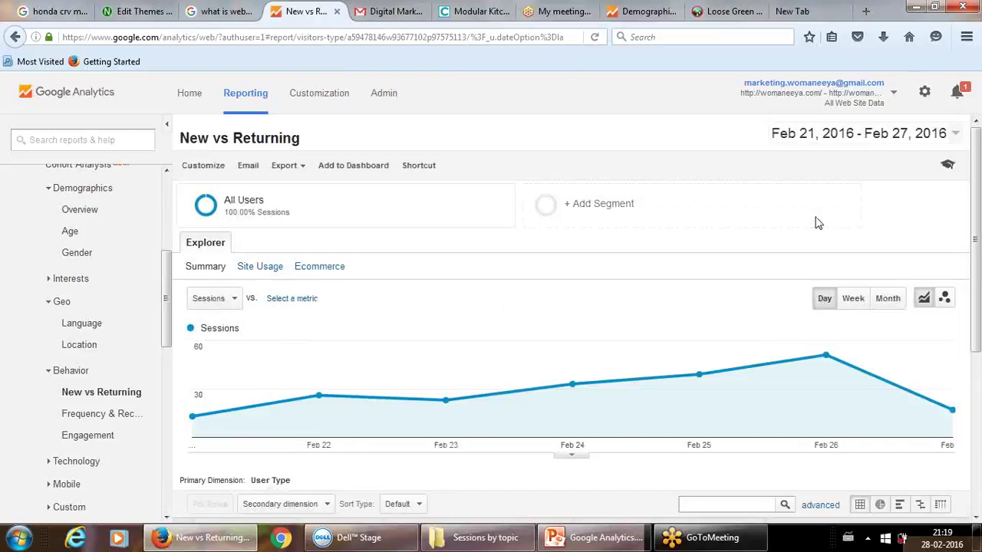
Step: Compare the New vs Returning report's Feb 21 - Feb 27, 2016 range with the custom period Feb 14 - Feb 20, 2016
left_click(895, 96)
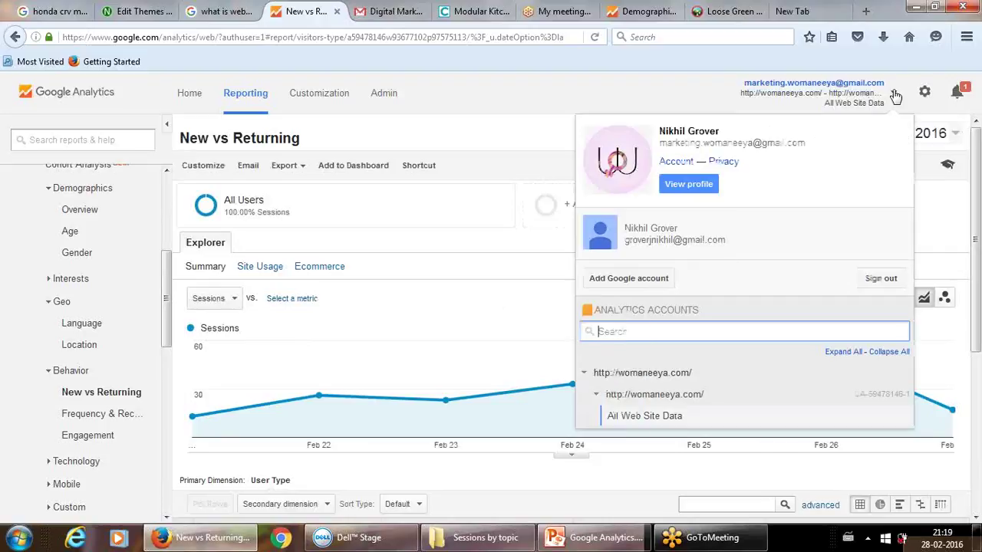
left_click(938, 221)
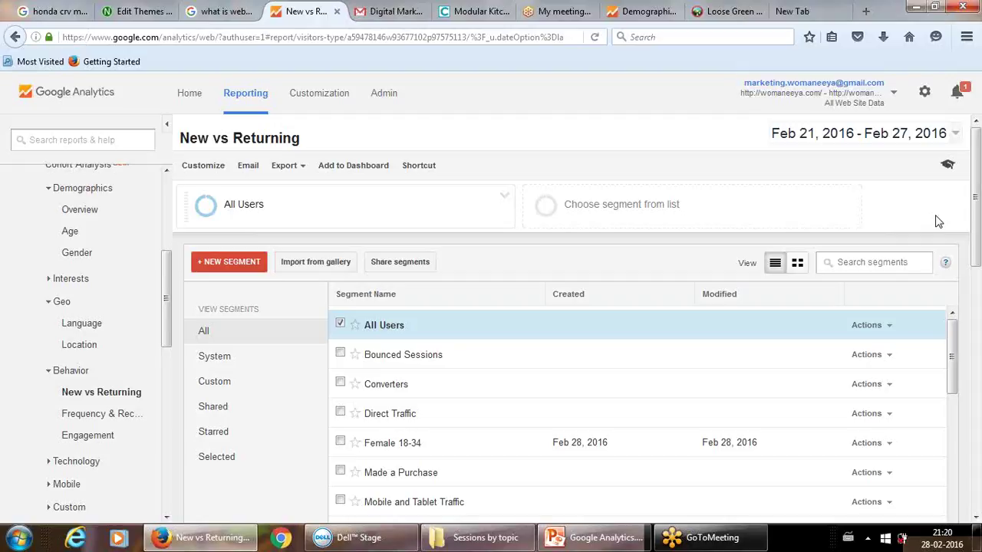
left_click(949, 135)
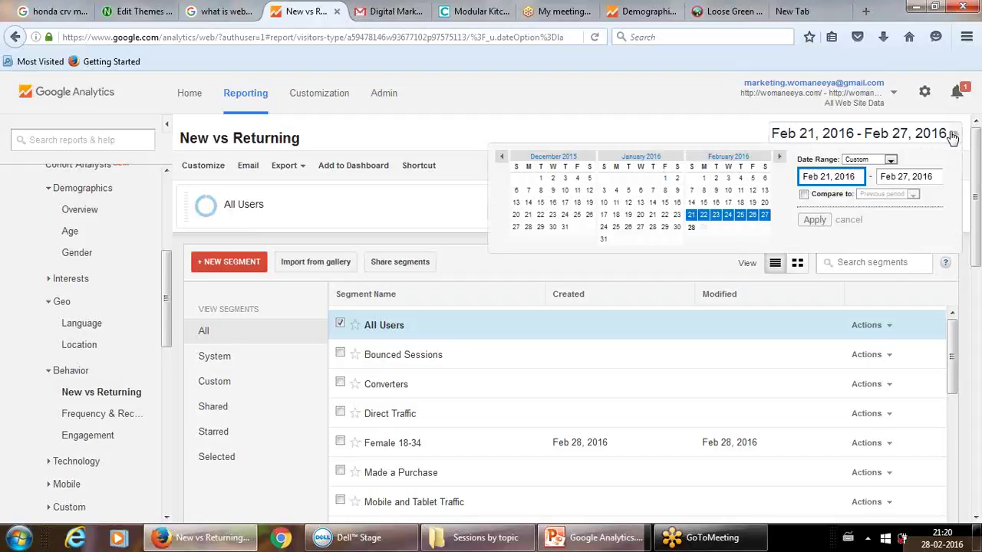
left_click(804, 194)
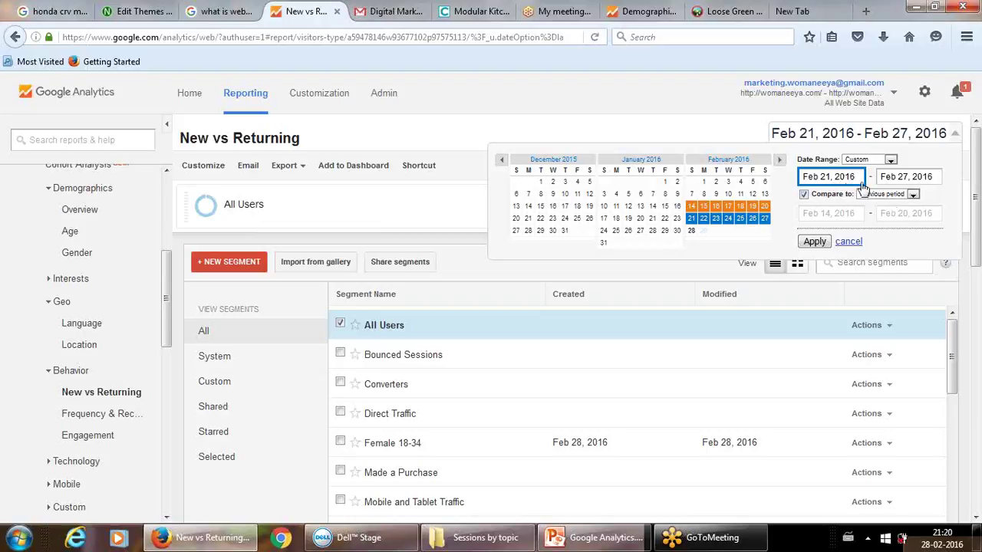
left_click(887, 195)
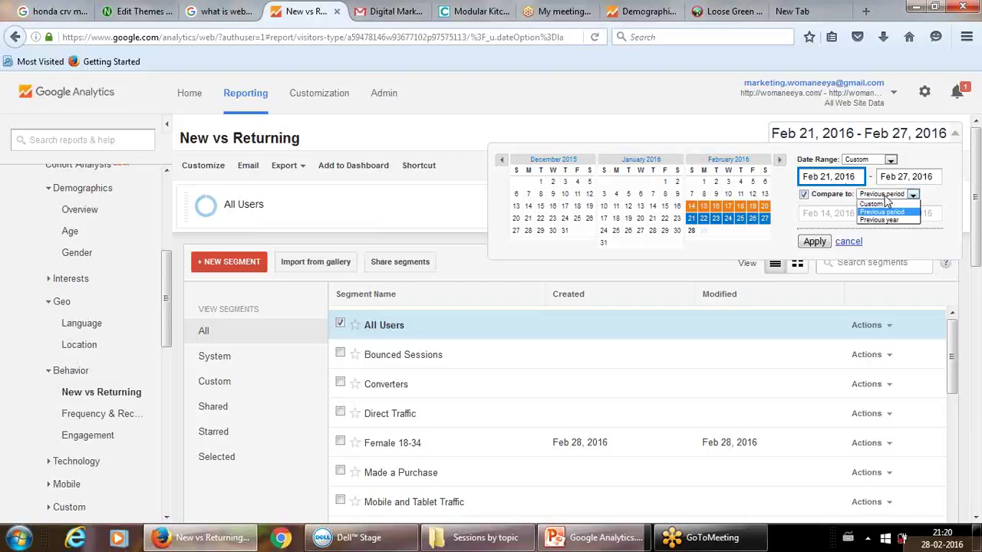
left_click(883, 204)
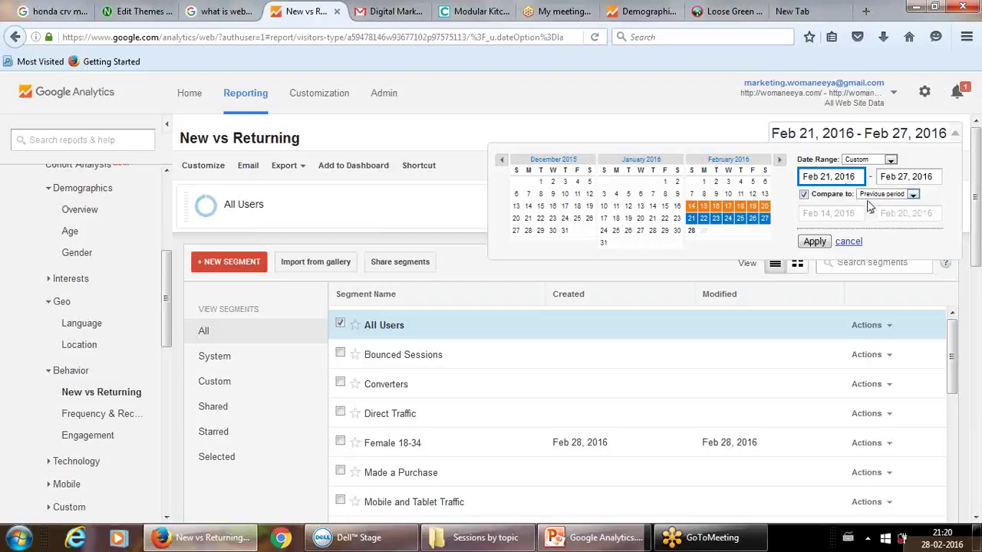
left_click(815, 217)
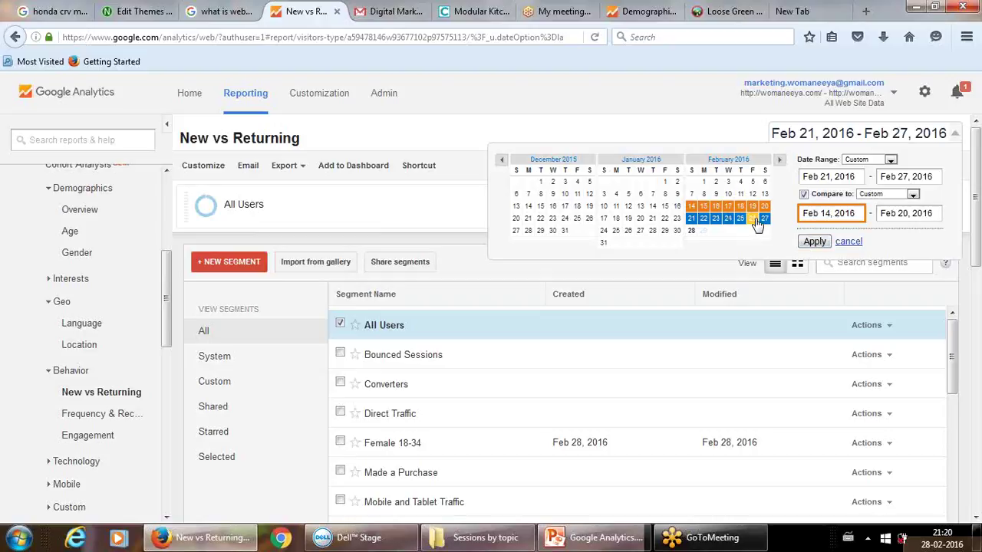
left_click(814, 241)
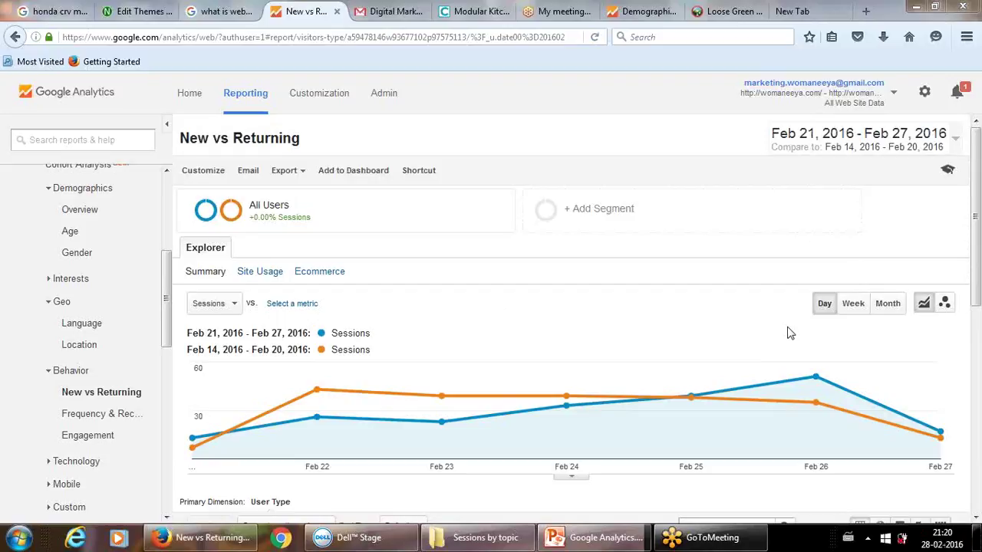
Step: Check the New vs Returning comparison table, and go through the Geo Location report to the Audience Overview report
left_click_drag(976, 218, 979, 345)
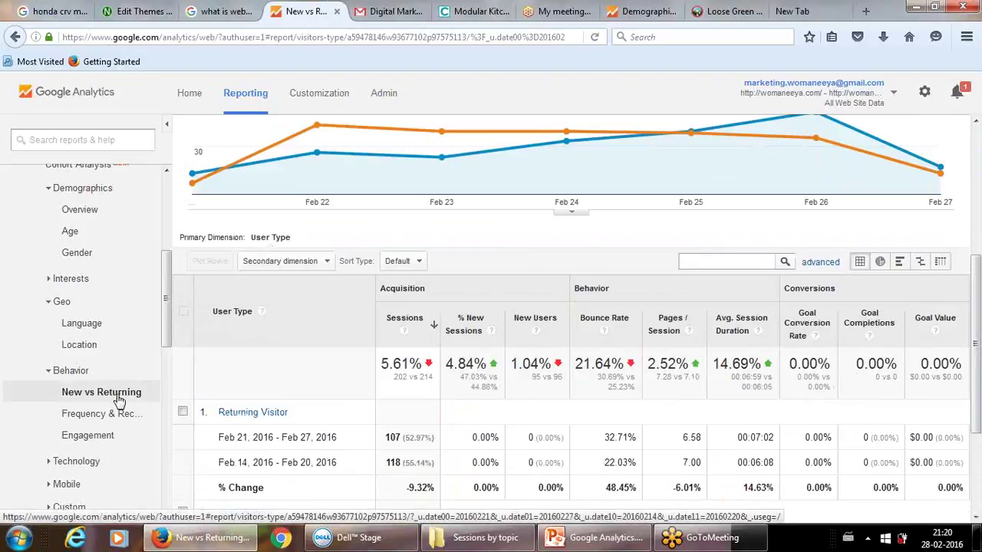
mouse_move(158, 331)
left_mouse_down()
mouse_move(176, 310)
mouse_move(176, 332)
left_mouse_up()
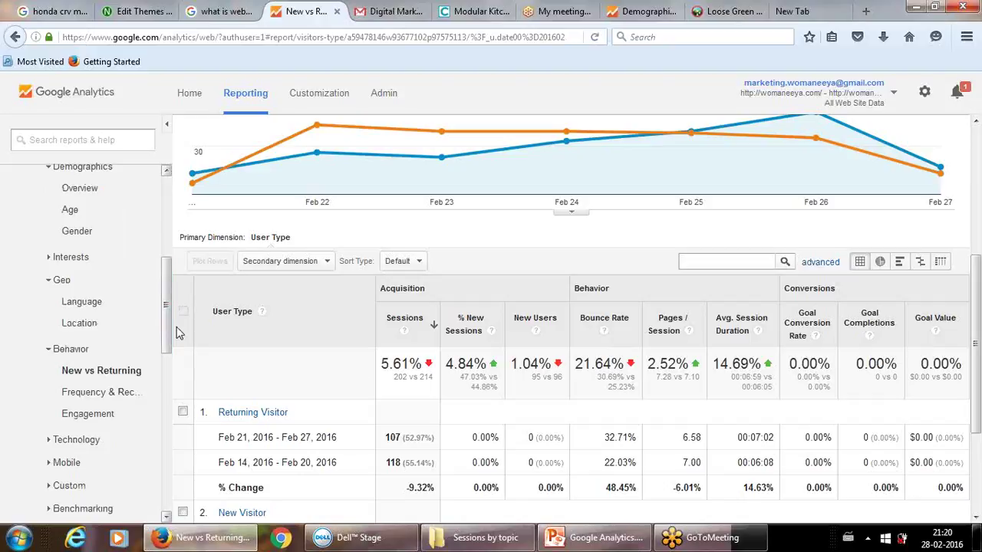
left_click(81, 326)
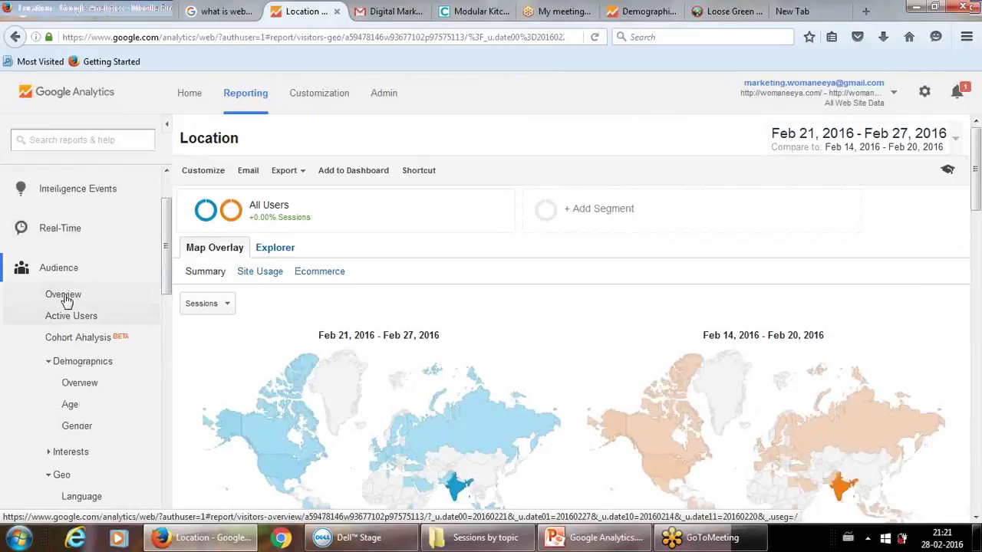
left_click(66, 299)
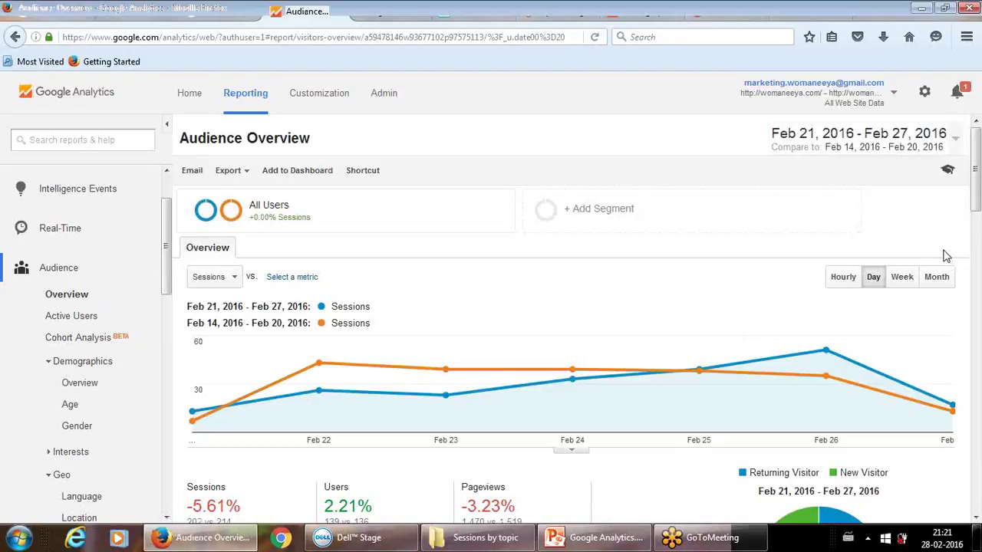
Step: Examine the Audience Overview's two-period comparison in the sessions chart, metric tiles and new versus returning visitor pie charts
left_click_drag(975, 204, 976, 264)
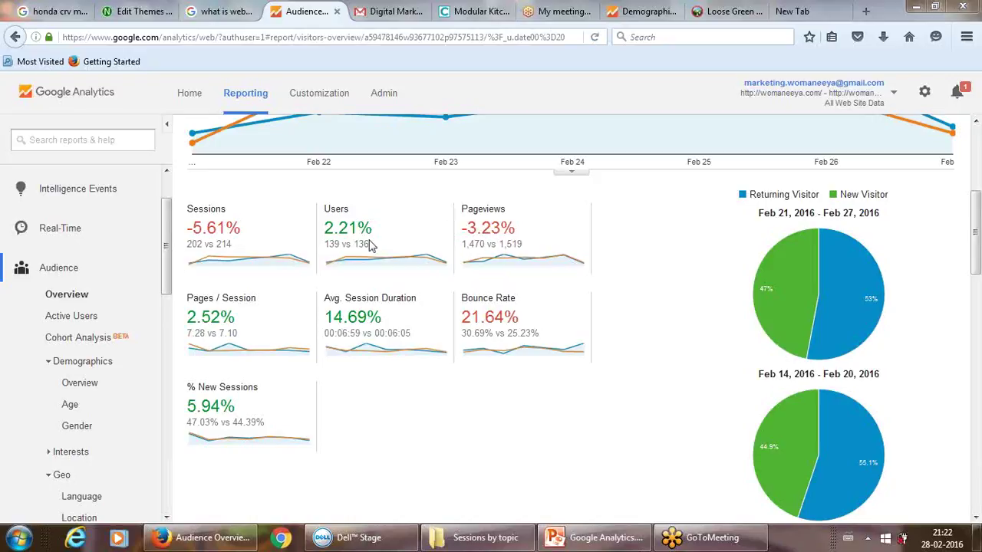
mouse_move(204, 309)
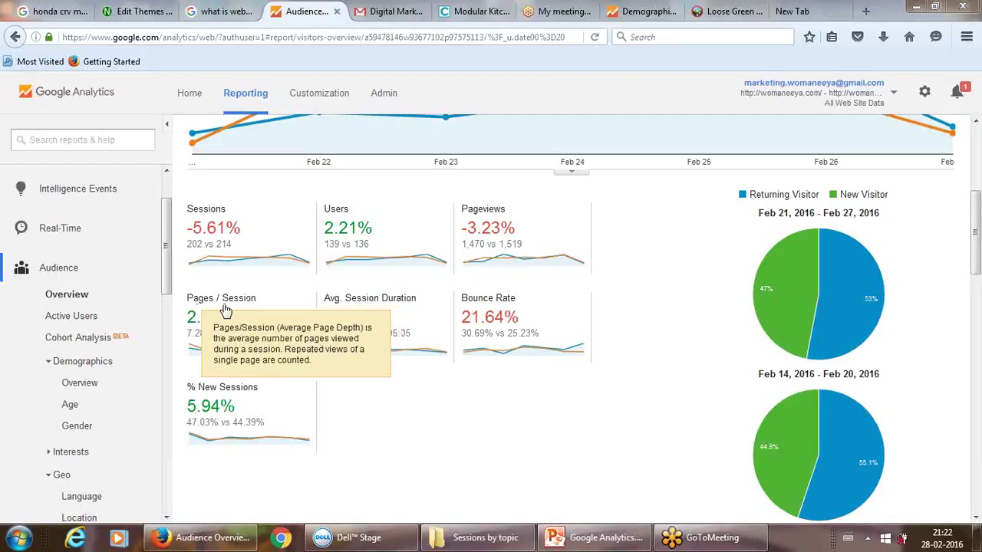
mouse_move(978, 220)
left_mouse_down()
mouse_move(978, 235)
mouse_move(978, 148)
mouse_move(979, 225)
left_mouse_up()
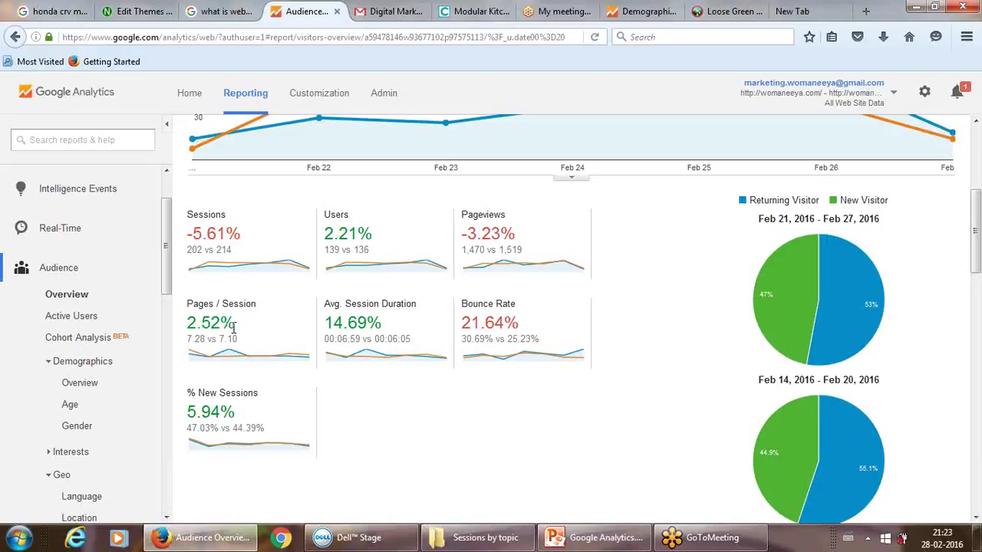
mouse_move(317, 158)
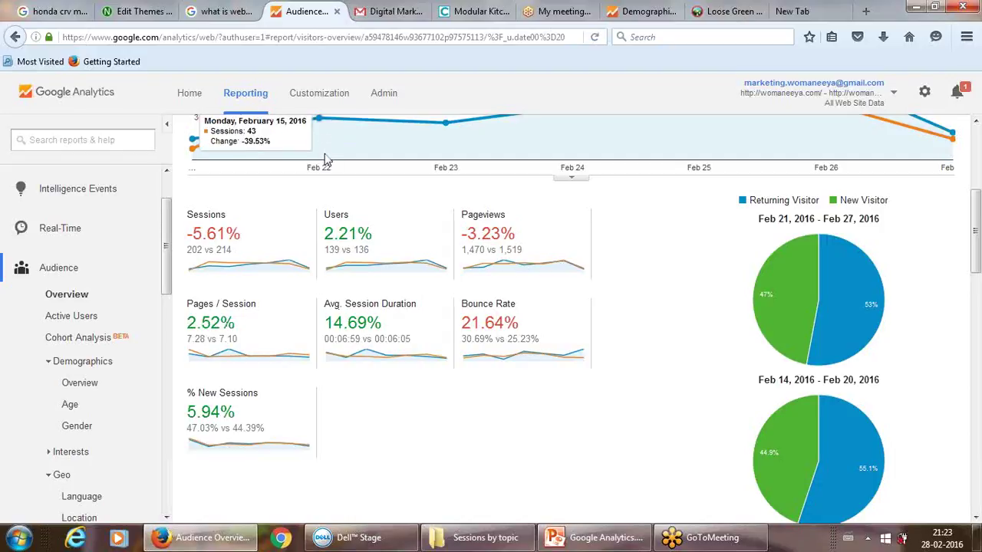
left_click_drag(978, 249, 976, 214)
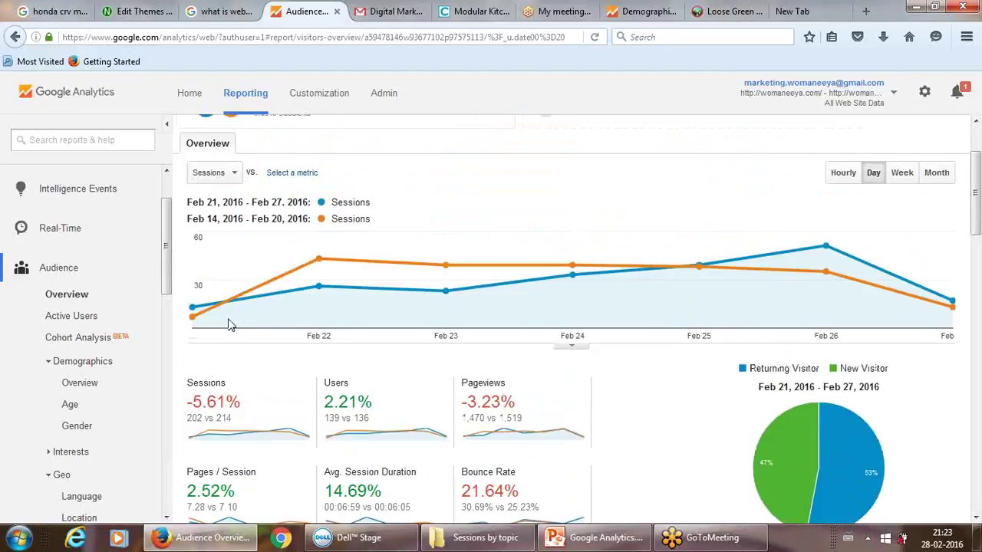
mouse_move(305, 259)
left_click_drag(206, 202, 277, 201)
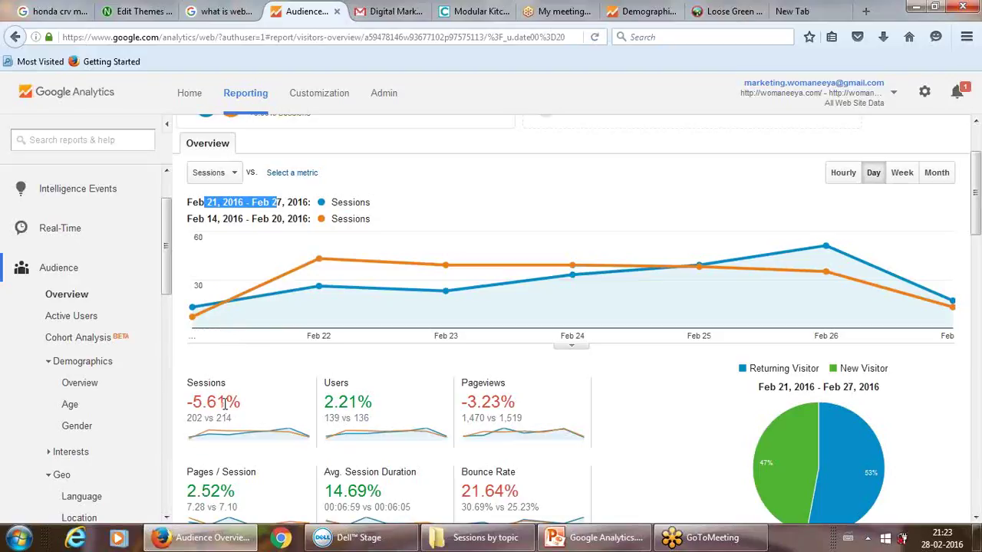
left_click(656, 407)
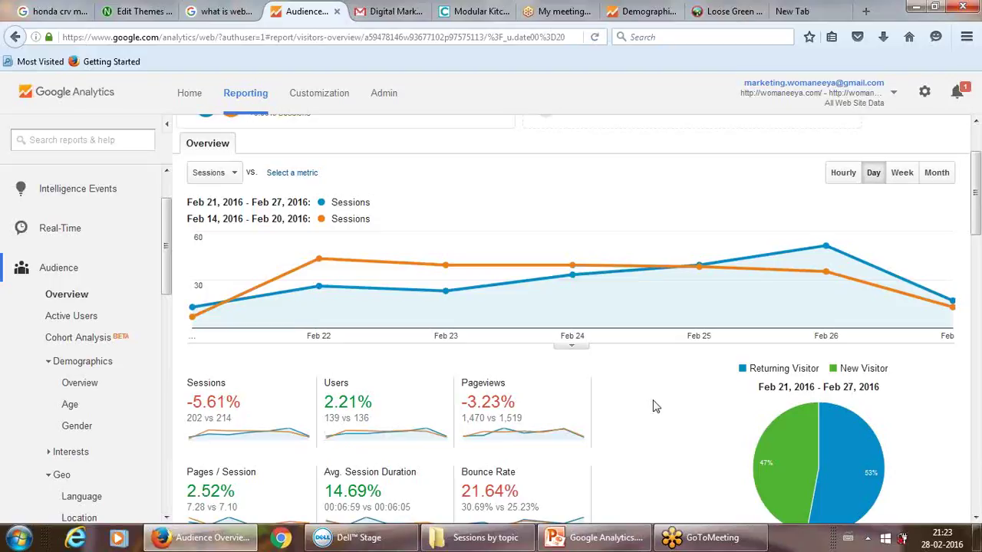
scroll(656, 407, "down", 1)
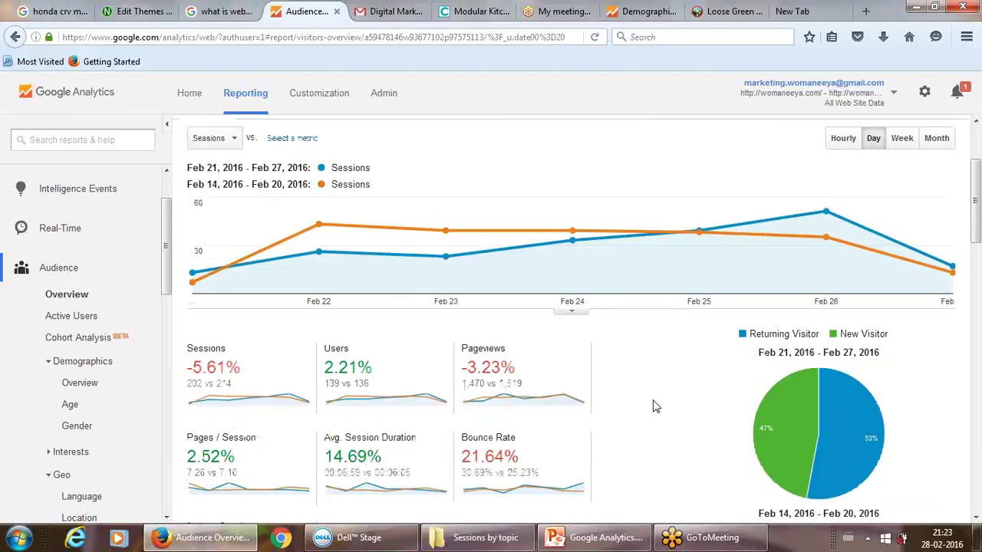
scroll(656, 407, "down", 2)
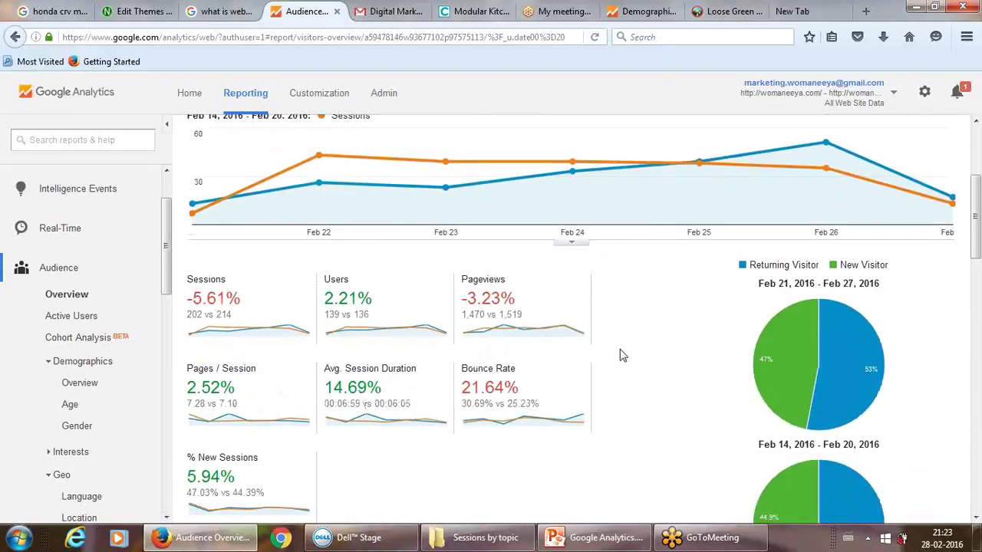
scroll(622, 355, "up", 1)
scroll(621, 355, "up", 5)
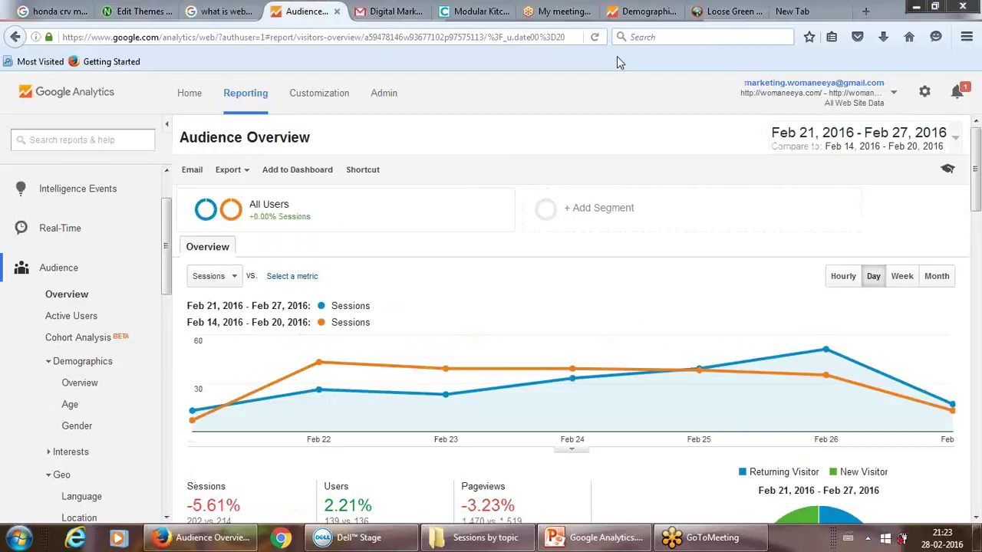
Step: Remove the comparison period from the Audience Overview report and apply the single date range
left_click(955, 144)
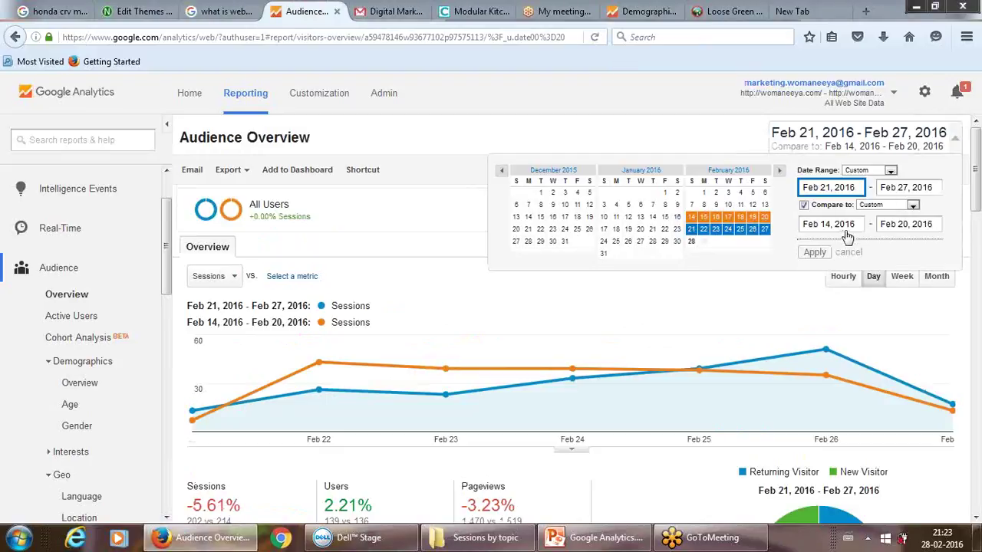
left_click(804, 206)
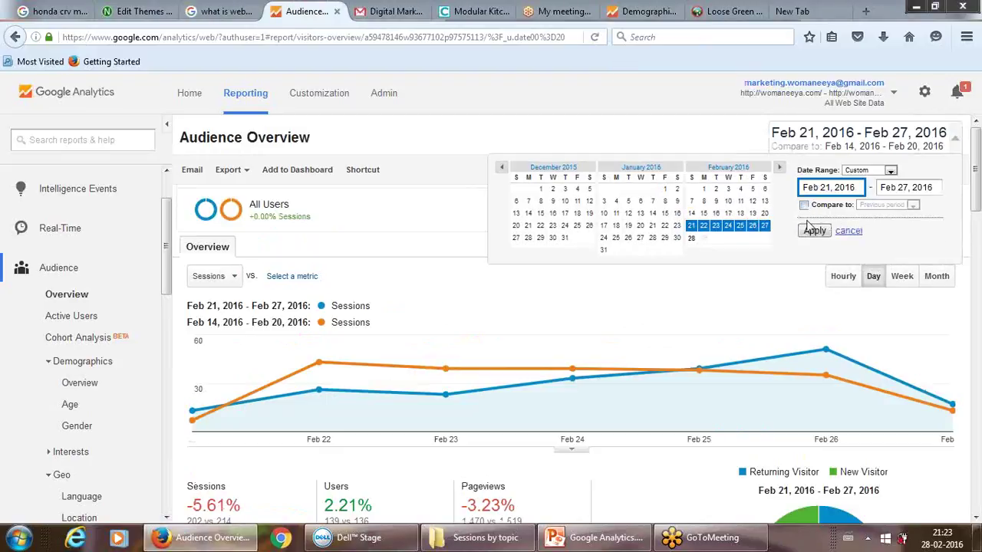
left_click(815, 232)
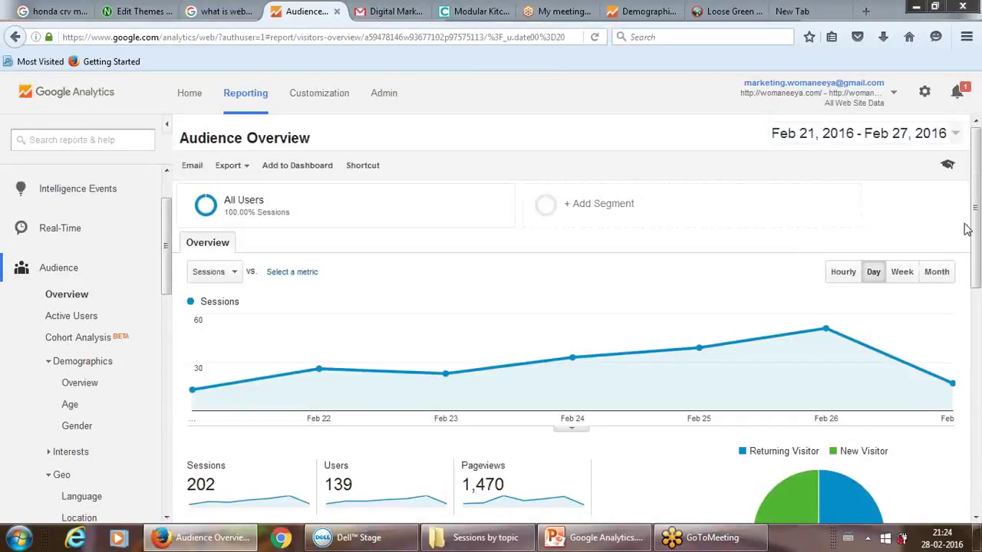
Step: Look over the Audience Overview's metric tiles, visitor pie chart, sessions chart and Language table for the single period
left_click_drag(976, 229, 977, 263)
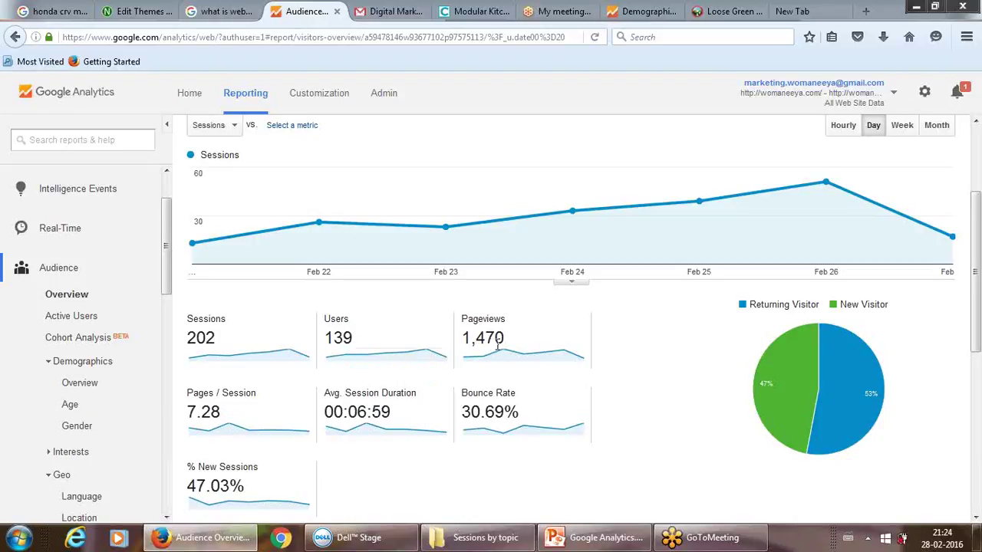
mouse_move(242, 404)
mouse_move(469, 394)
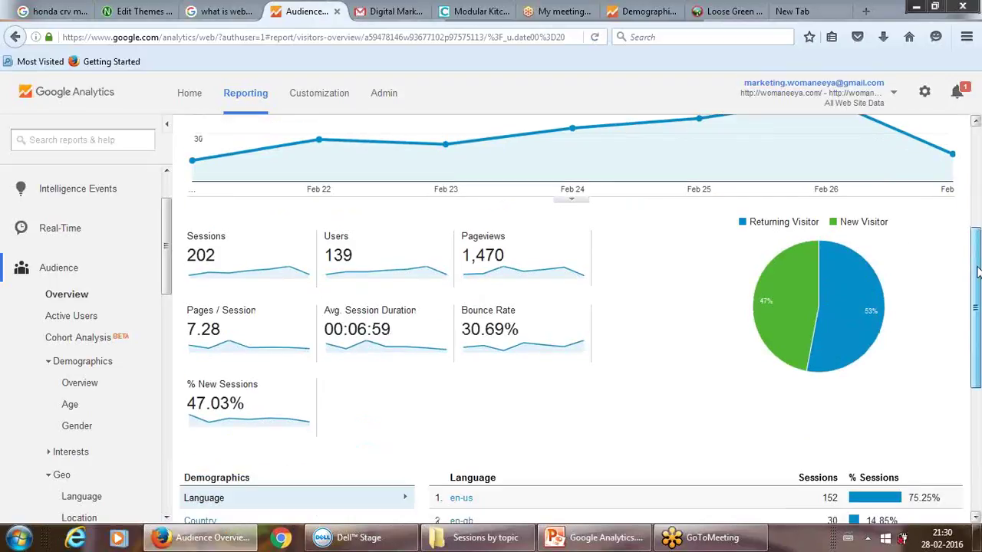
scroll(974, 232, "up", 1)
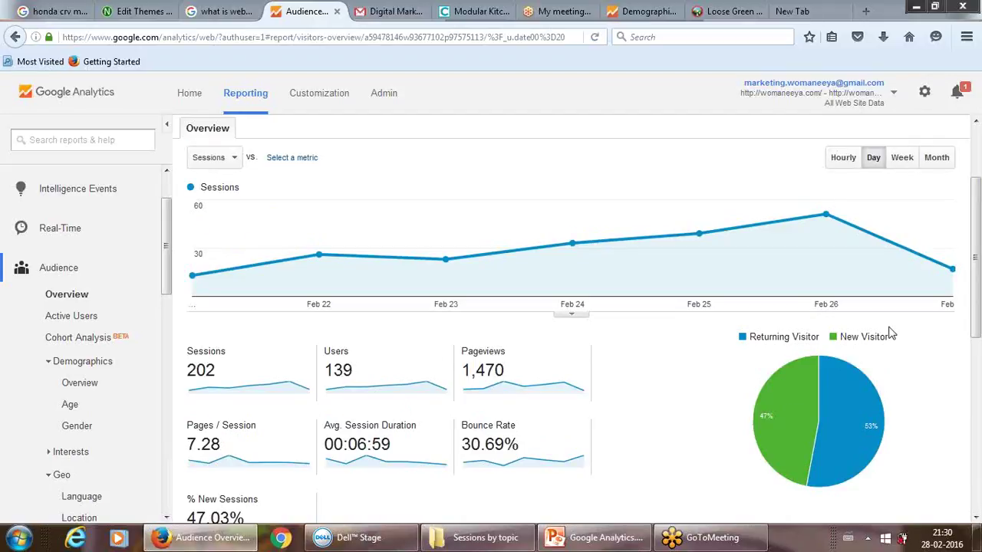
mouse_move(783, 373)
mouse_move(559, 252)
left_click_drag(976, 211, 978, 468)
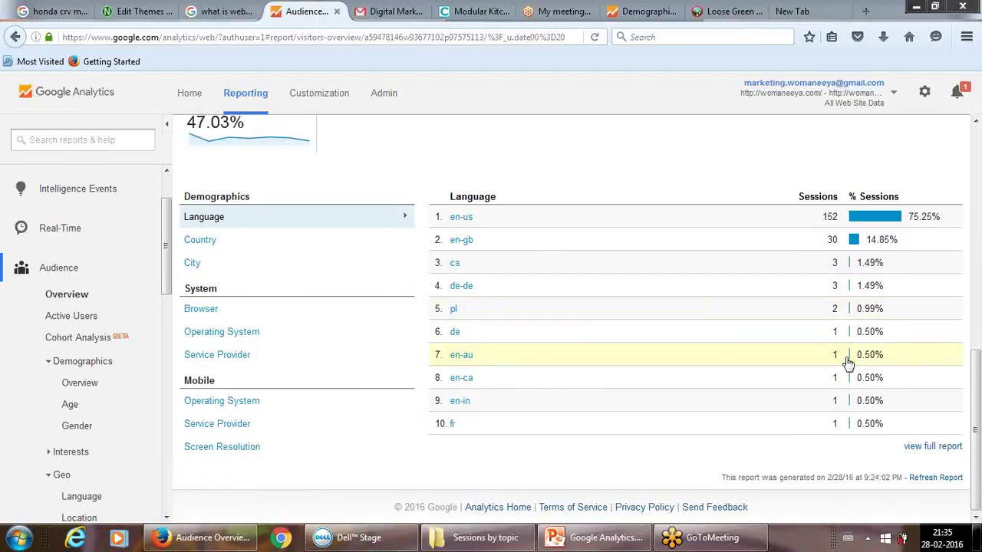
left_click(976, 123)
left_click_drag(977, 123, 976, 123)
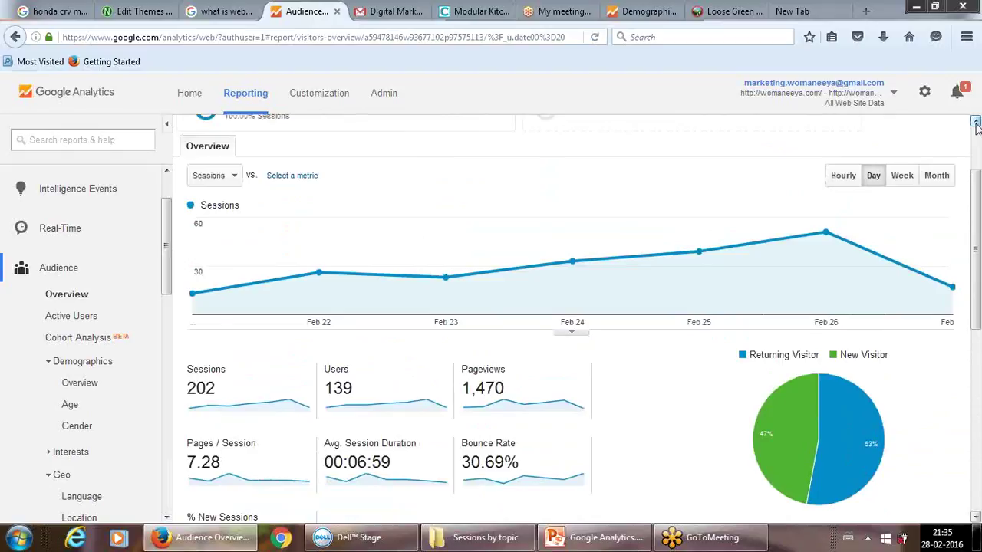
left_click_drag(977, 122, 976, 123)
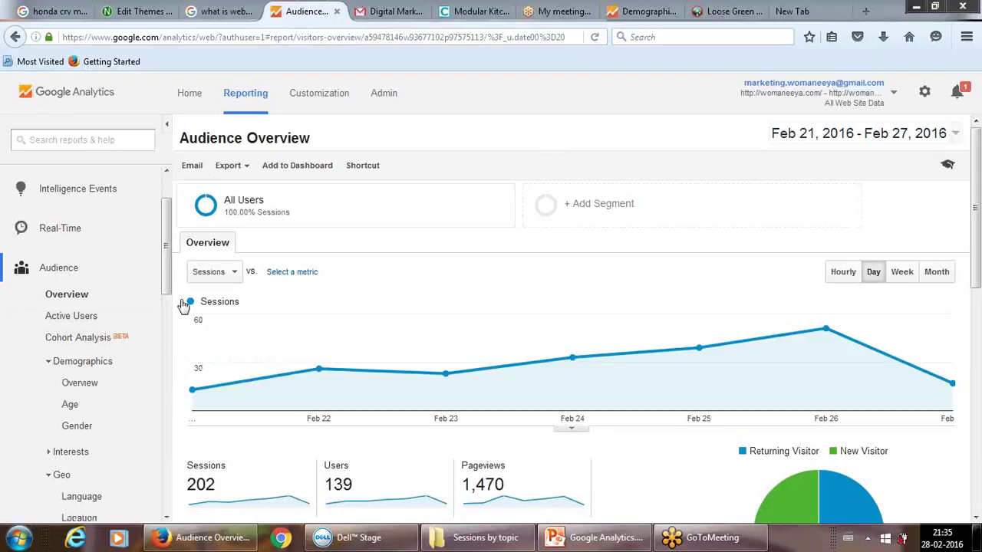
Step: Check the chart's Sessions metric selector without changing it, and switch to the Google Analytics presentation in PowerPoint
left_click(233, 274)
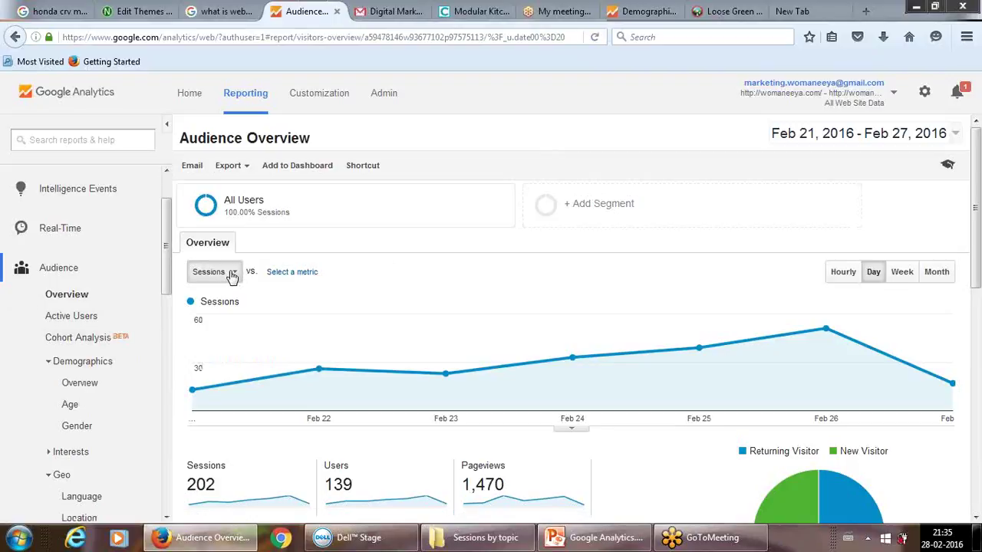
left_click(409, 299)
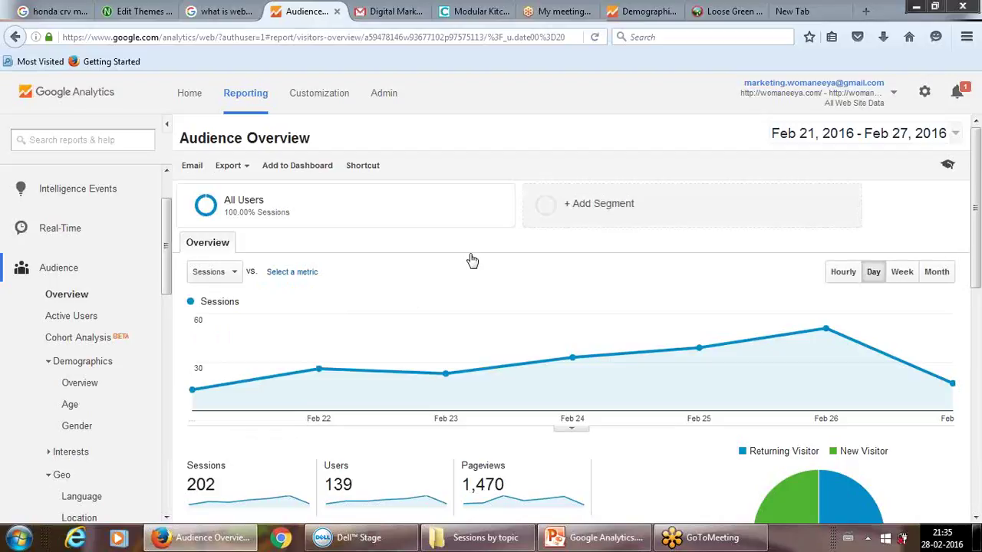
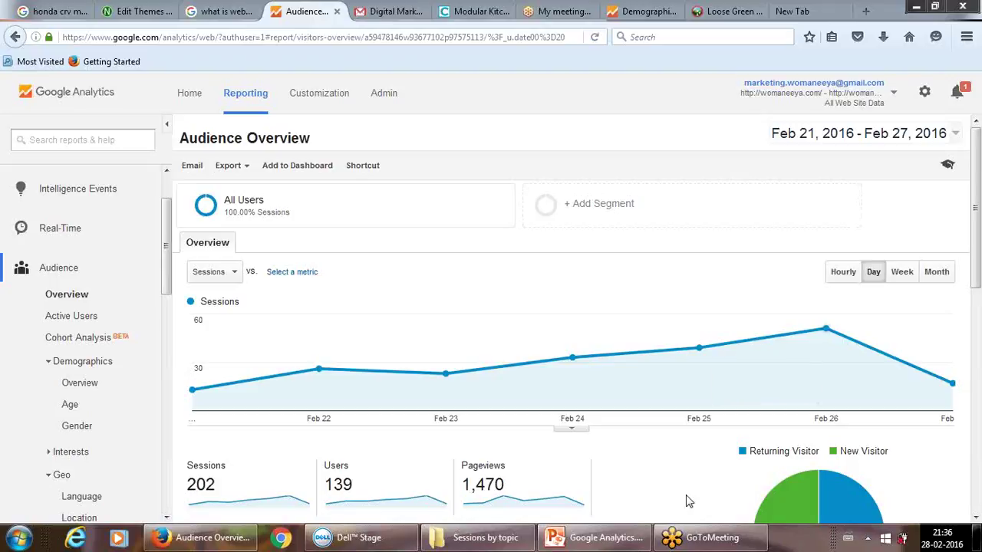
left_click(605, 539)
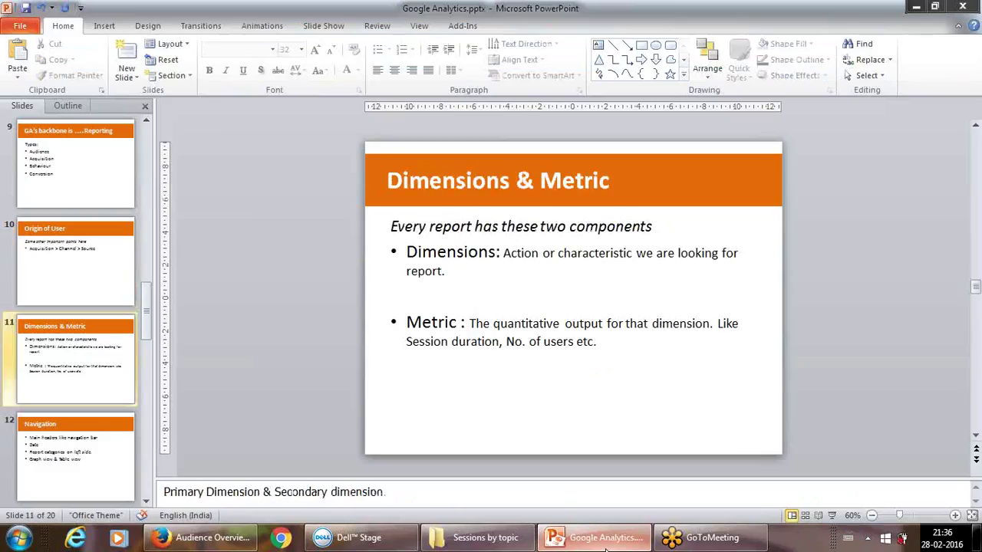
Step: Return to Google Analytics in Firefox and examine the Audience Overview's sessions chart, Sessions and Users tiles, and Language table
left_click(228, 539)
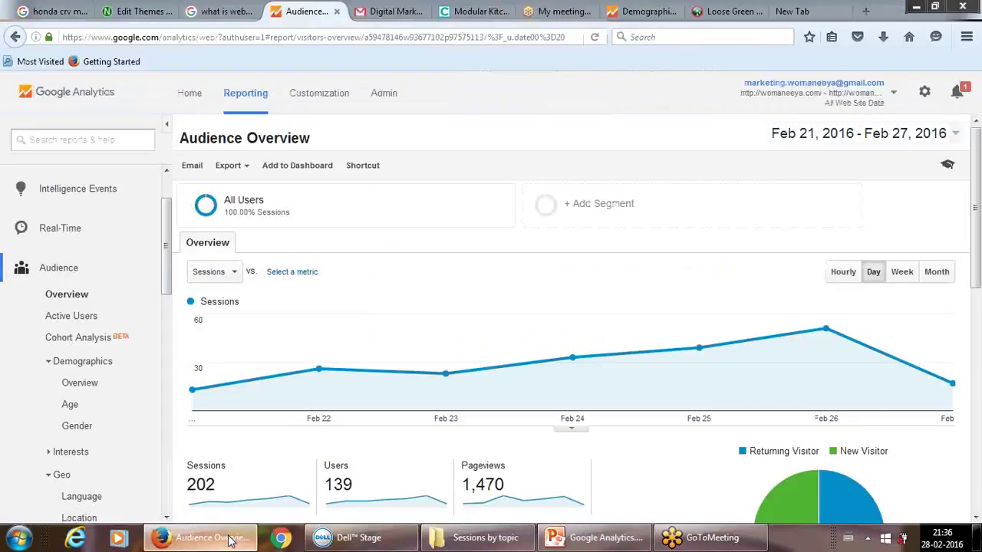
left_click(228, 539)
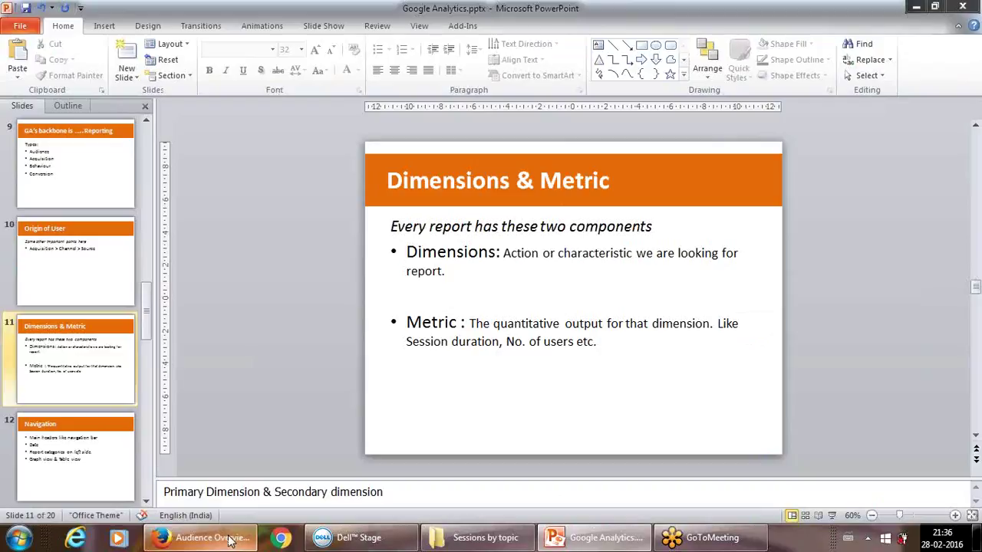
left_click(229, 539)
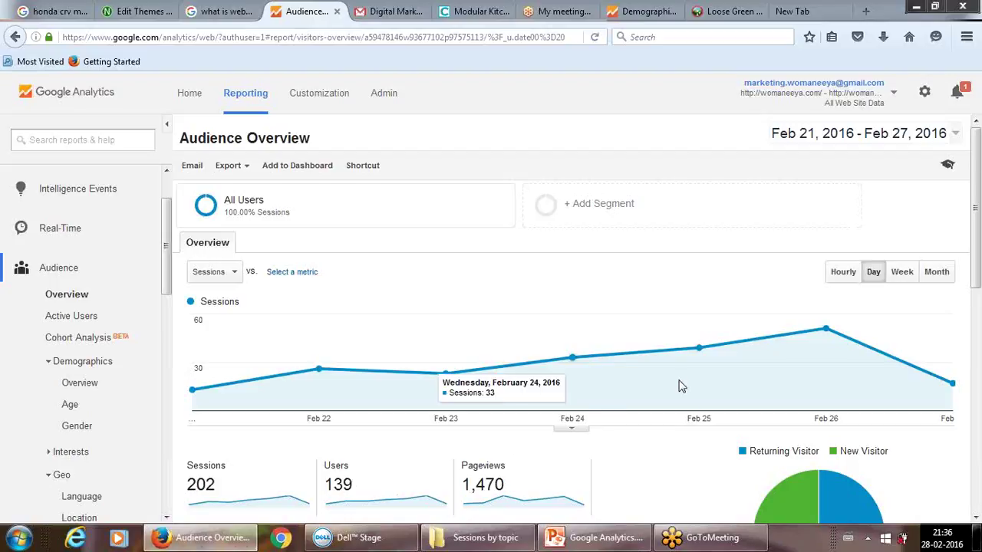
left_click_drag(979, 212, 977, 314)
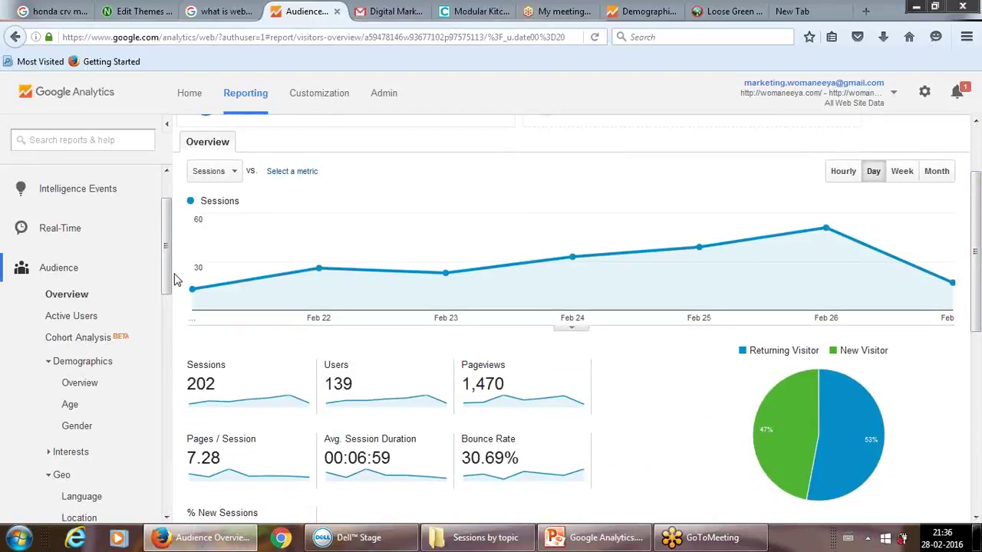
left_click_drag(175, 281, 256, 226)
left_click(390, 191)
left_click_drag(190, 385, 226, 390)
left_click_drag(328, 384, 357, 386)
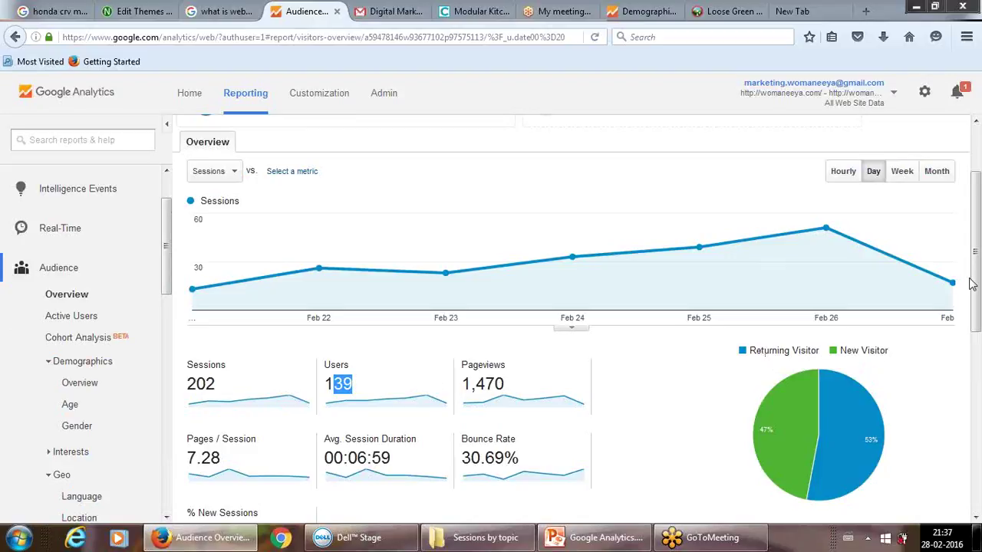
left_click_drag(976, 278, 978, 420)
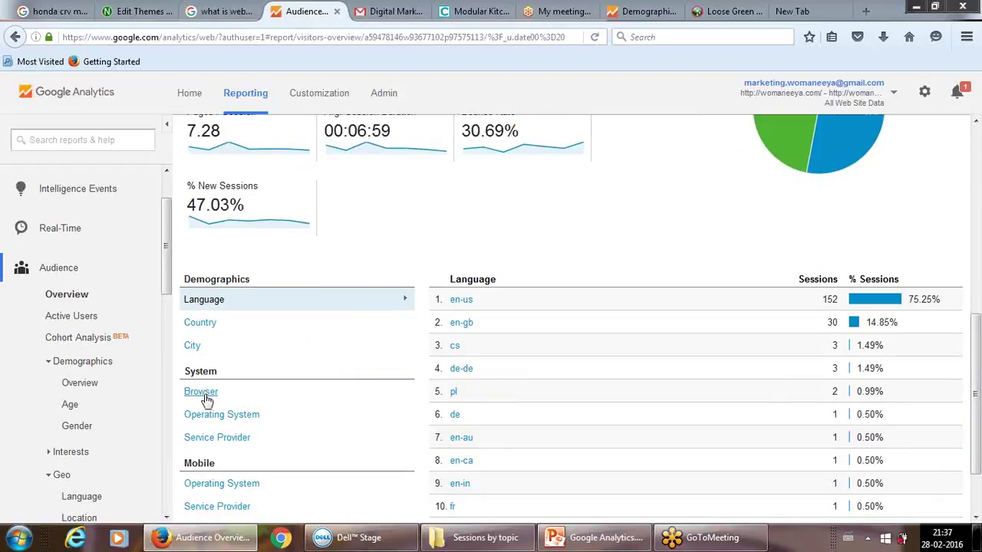
Step: Open the Demographics Age report and examine the totals row and age-group figures across Acquisition, Behavior and Conversions
left_click(70, 406)
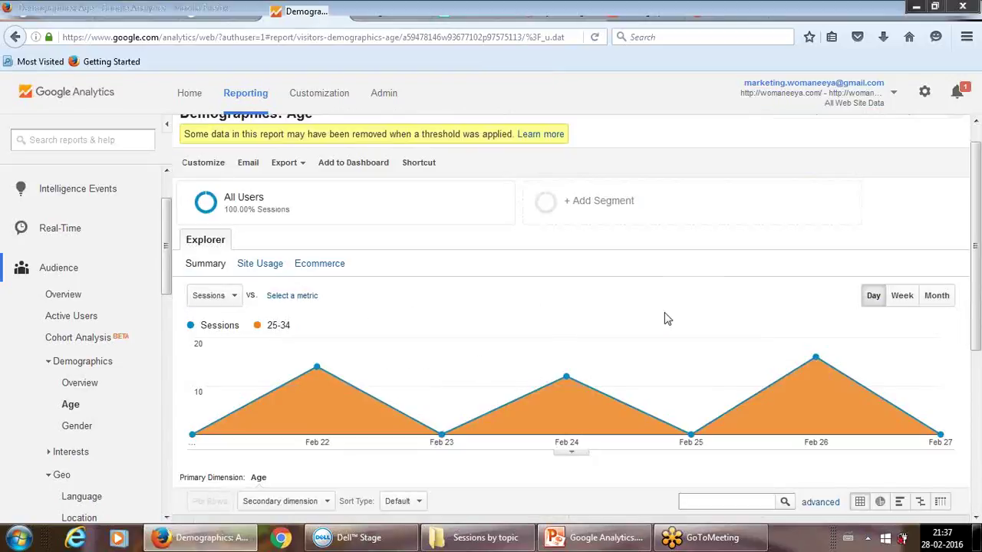
left_click_drag(973, 252, 979, 430)
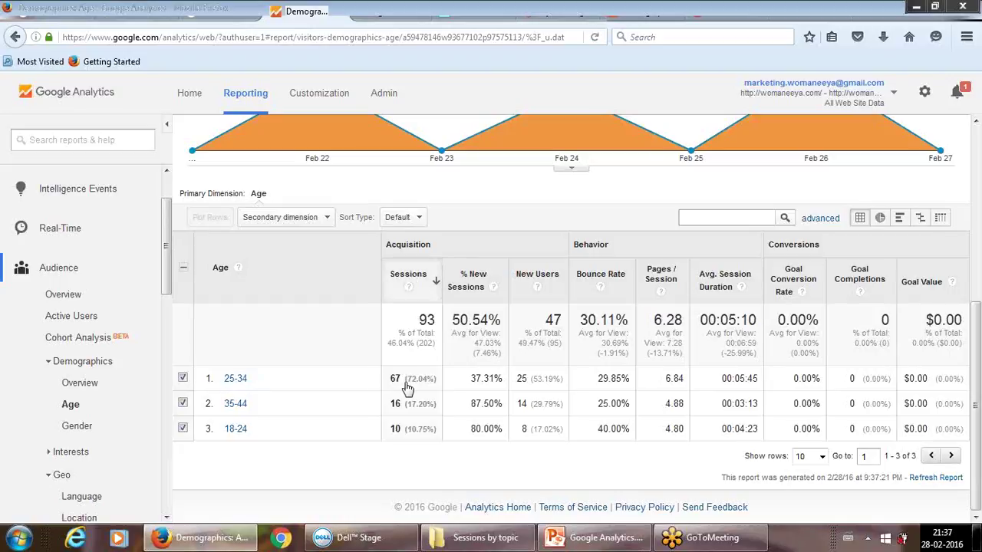
left_click_drag(419, 321, 886, 323)
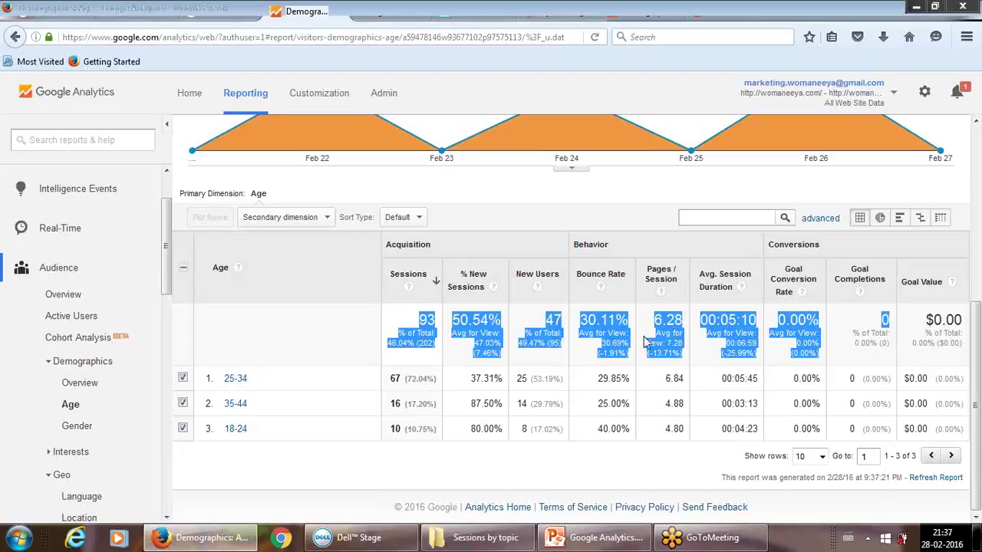
left_click(390, 325)
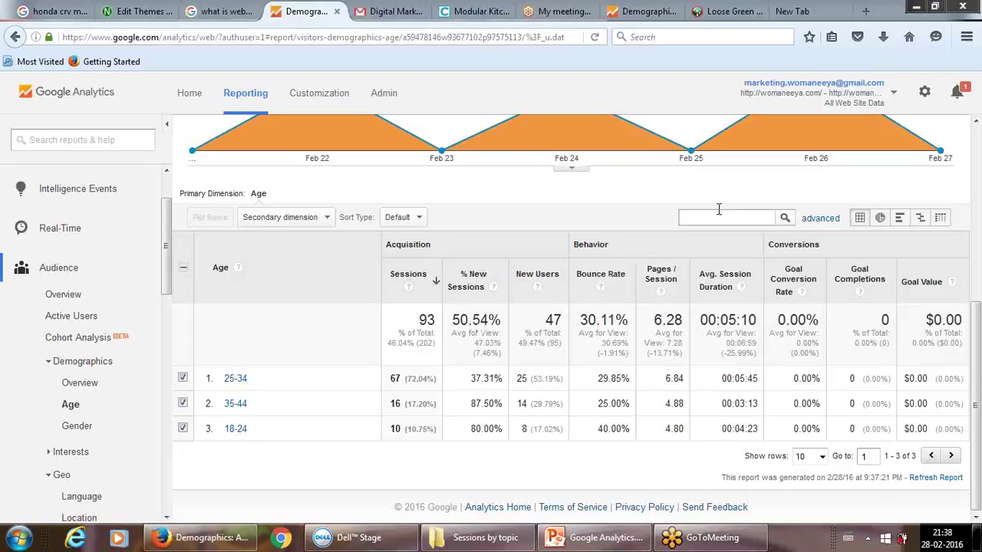
Step: Consult the Dimensions & Metric slide in PowerPoint, then return to the Age report in Firefox and view its sessions chart
mouse_move(581, 541)
mouse_move(242, 542)
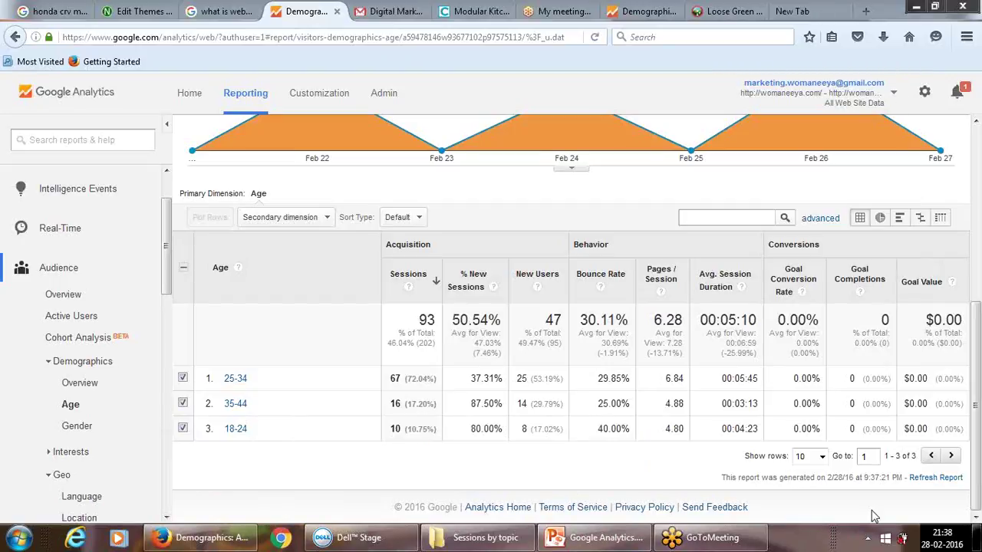
left_click(606, 538)
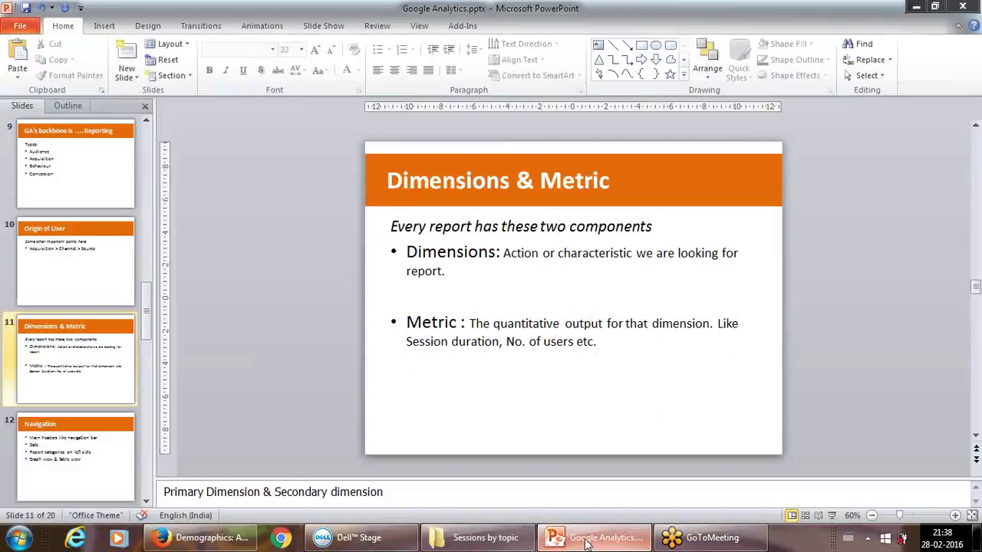
left_click(206, 540)
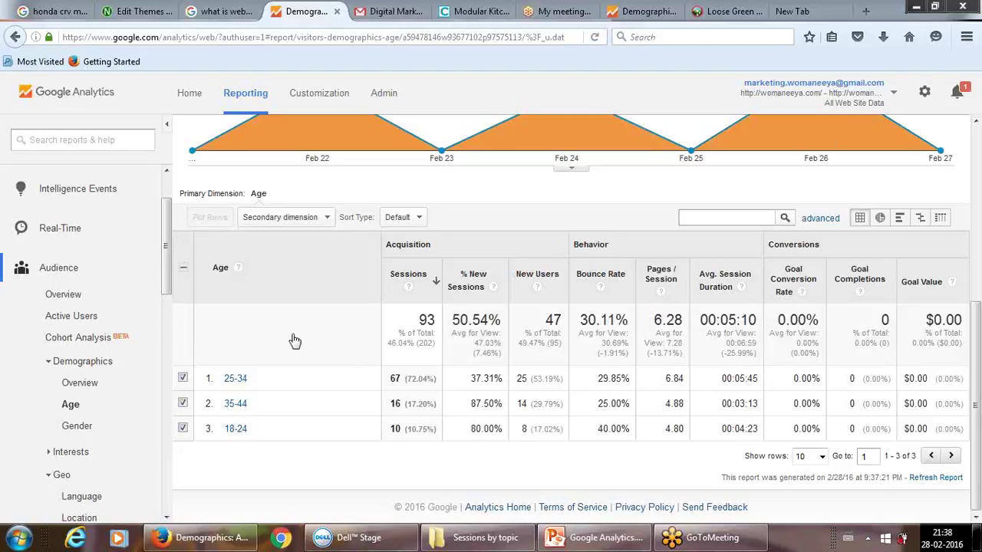
scroll(163, 226, "up", 2)
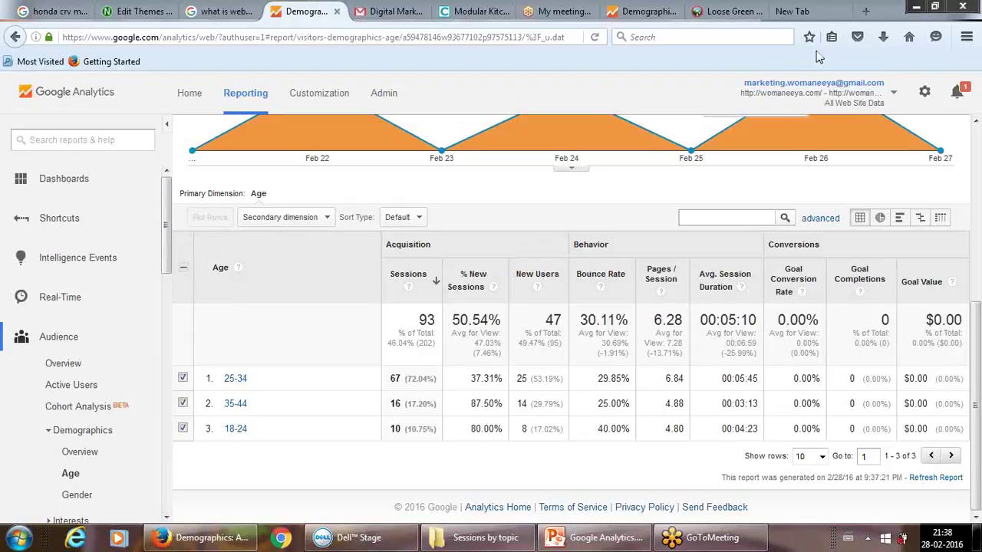
left_click_drag(976, 310, 971, 130)
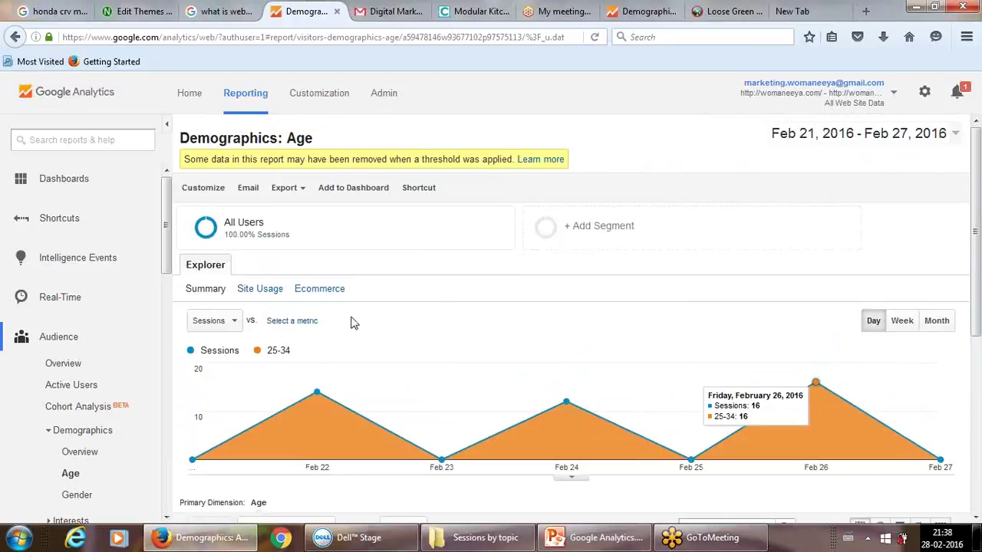
Step: Reopen the Audience Overview report and look over its daily sessions chart and metric tiles
left_click(67, 364)
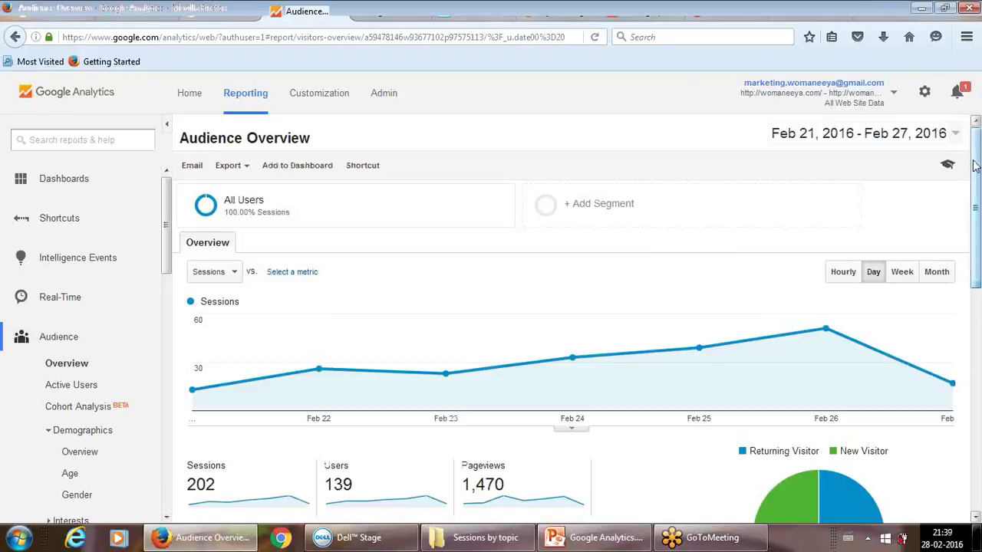
scroll(968, 166, "down", 1)
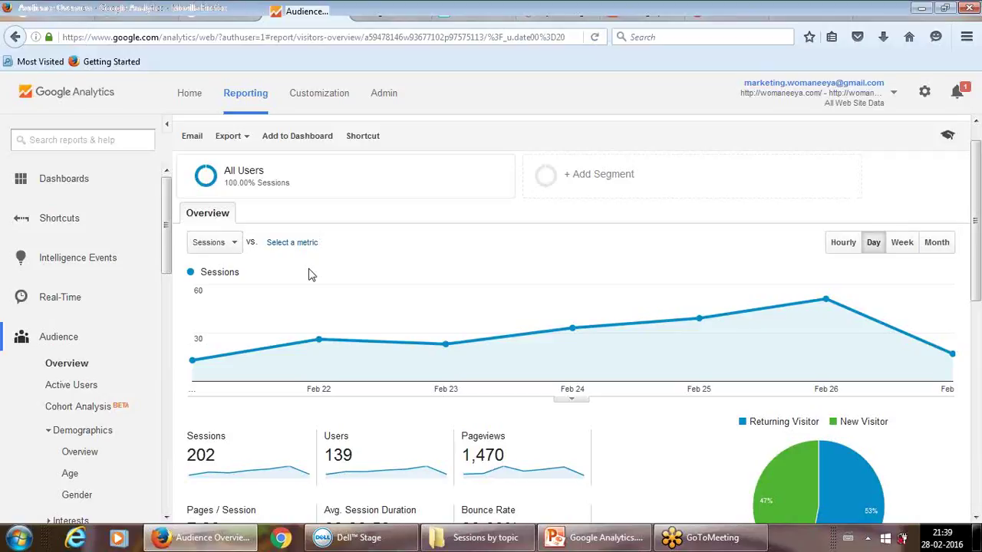
left_click(728, 345)
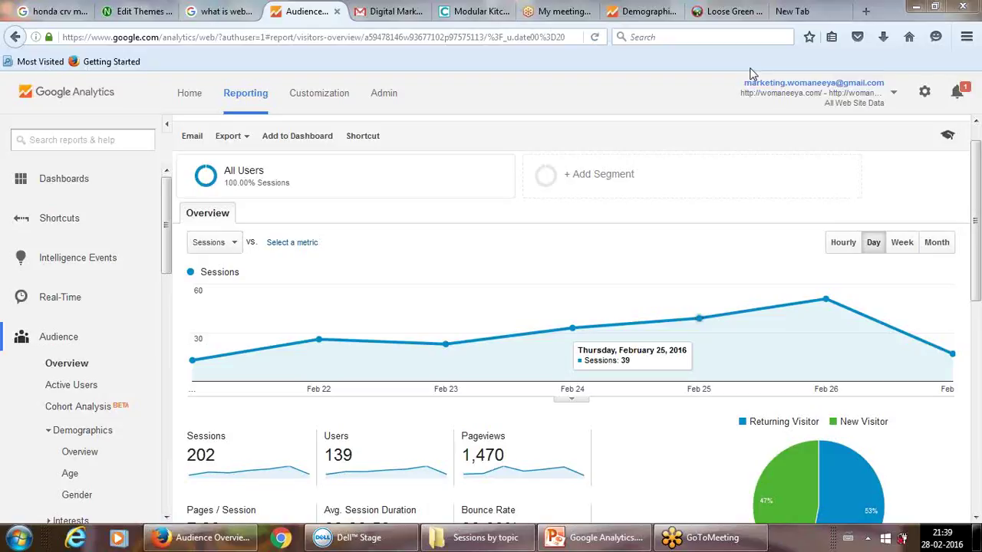
Step: Open the Geo Location report in Explorer view and bring up its country table
scroll(84, 330, "down", 4)
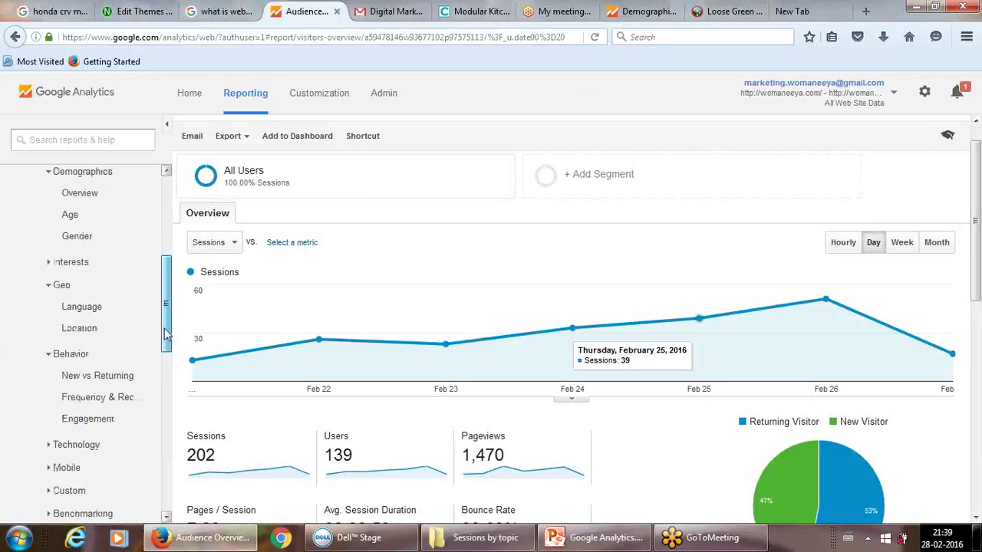
left_click(81, 328)
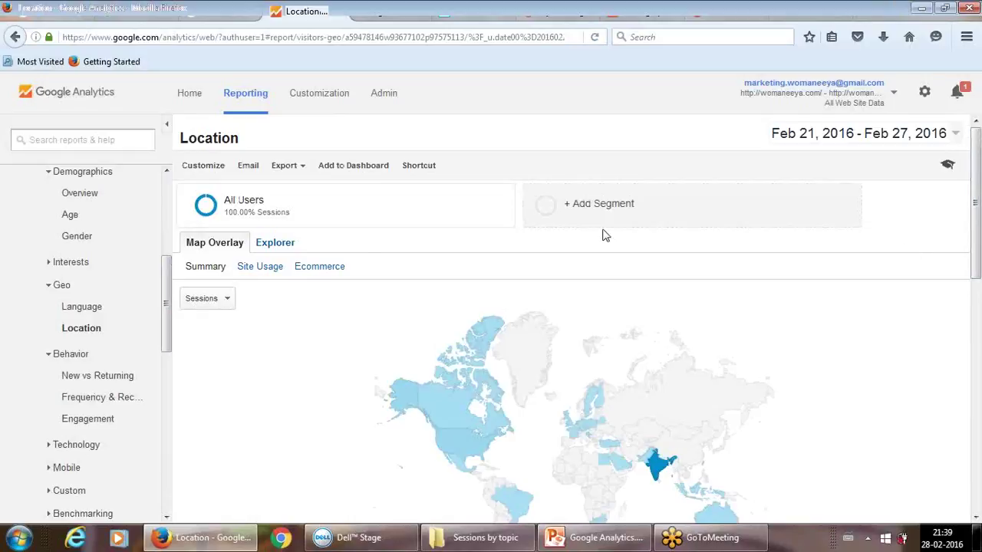
left_click(364, 258)
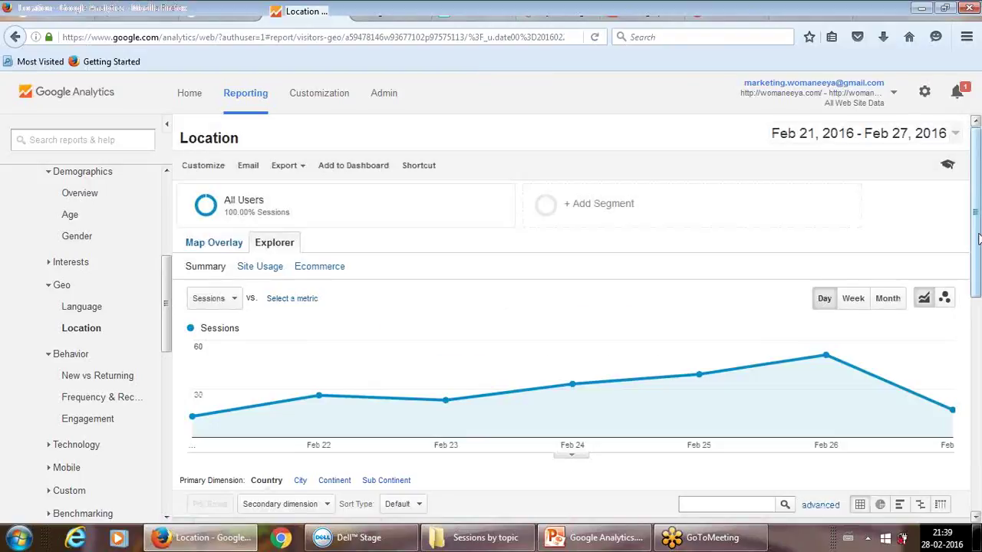
left_click_drag(978, 239, 979, 460)
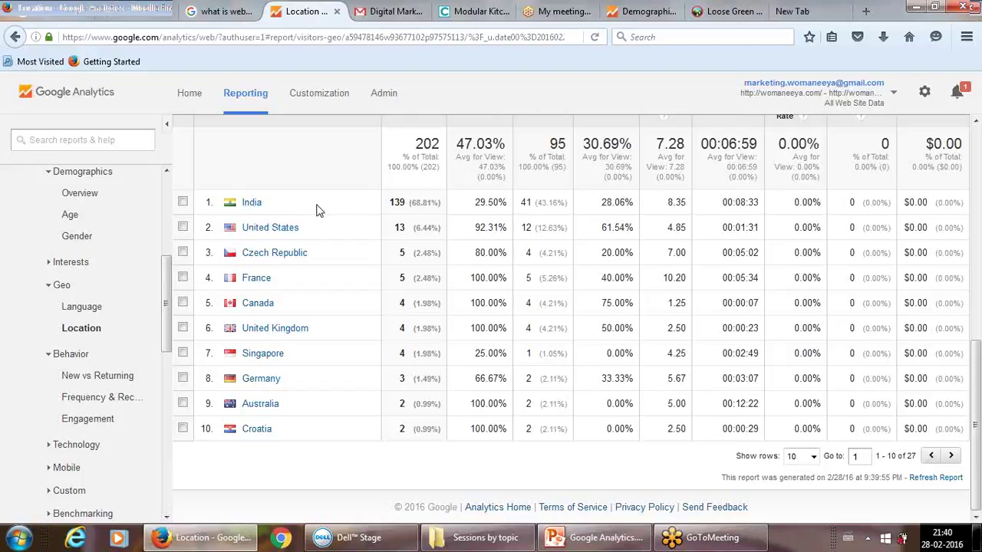
Step: Drill down into India in the Location report and examine its region table, totals row and sessions chart
left_click(252, 203)
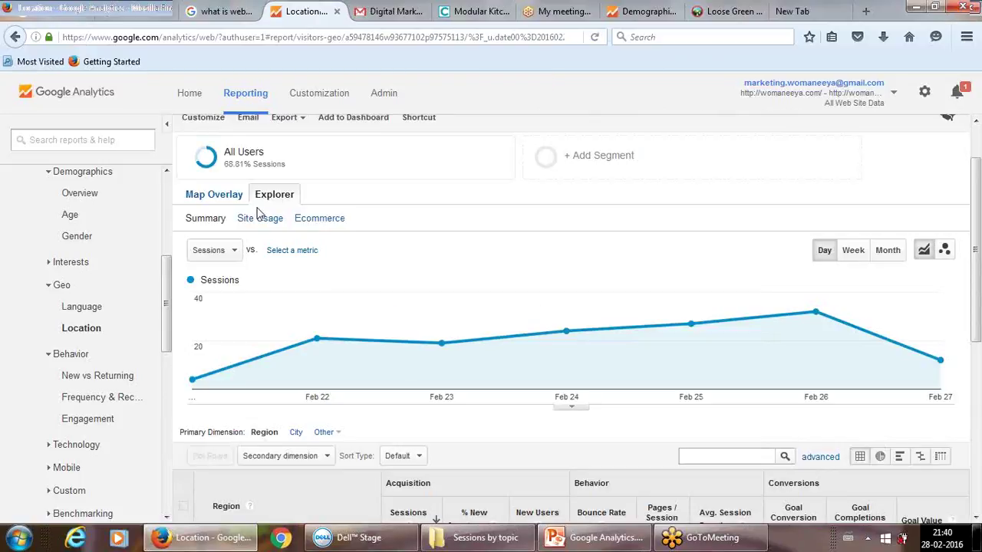
left_click_drag(978, 215, 979, 368)
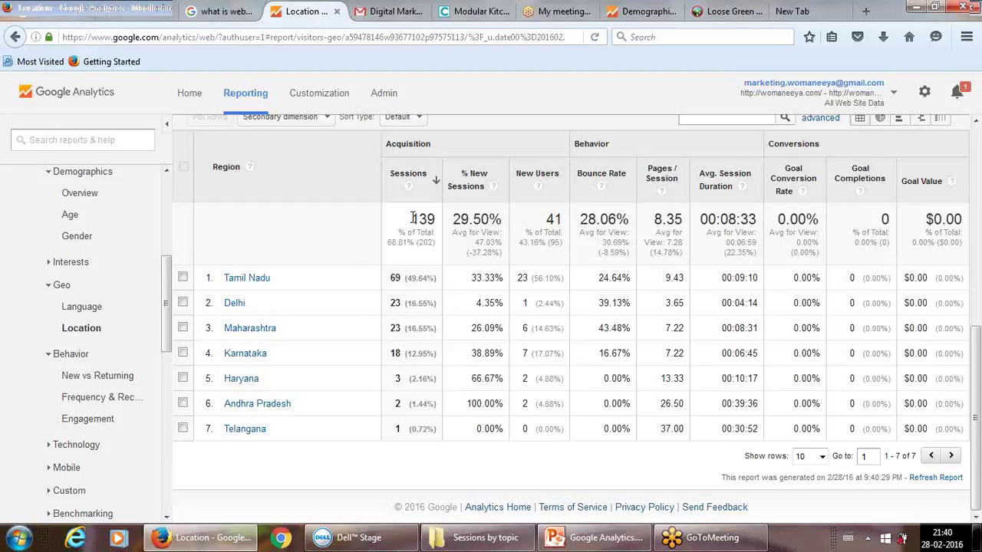
left_click_drag(428, 219, 641, 351)
left_click(350, 227)
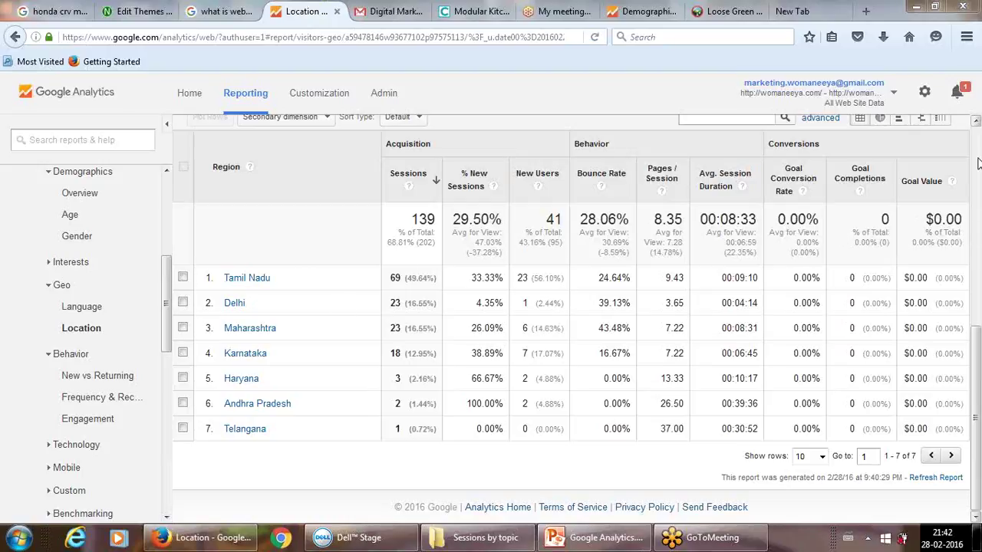
left_click(976, 123)
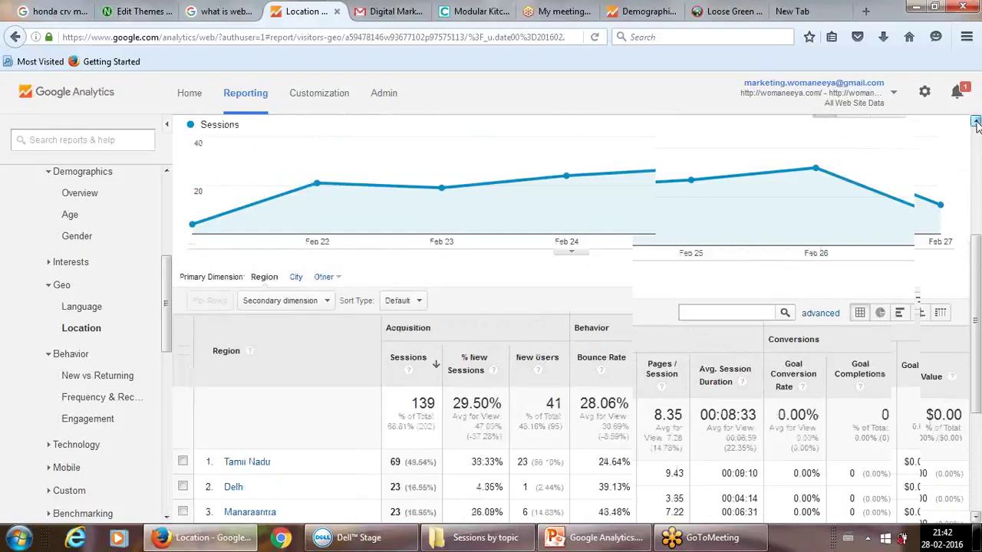
left_click(976, 122)
left_click(976, 123)
left_click(976, 123)
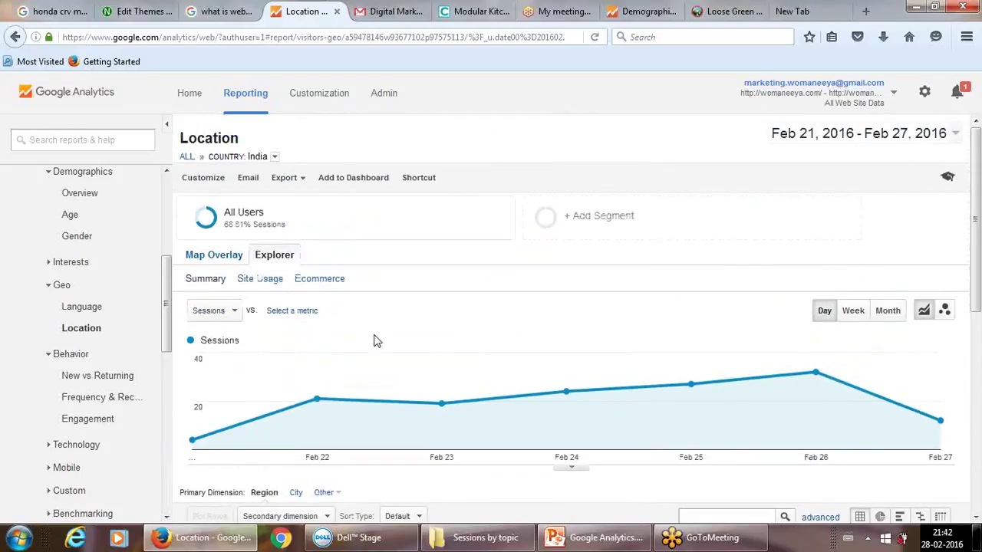
left_click_drag(978, 153, 978, 203)
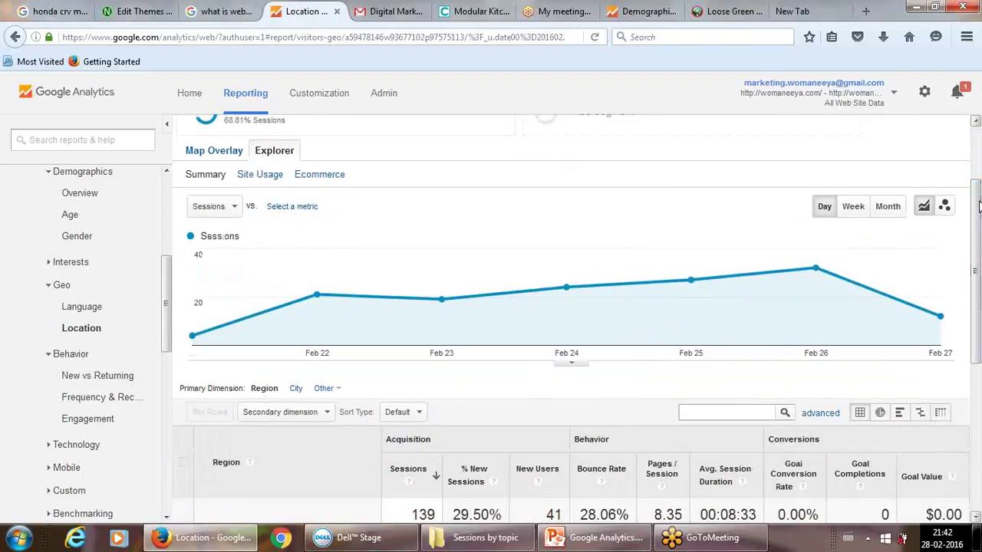
left_click_drag(978, 203, 978, 346)
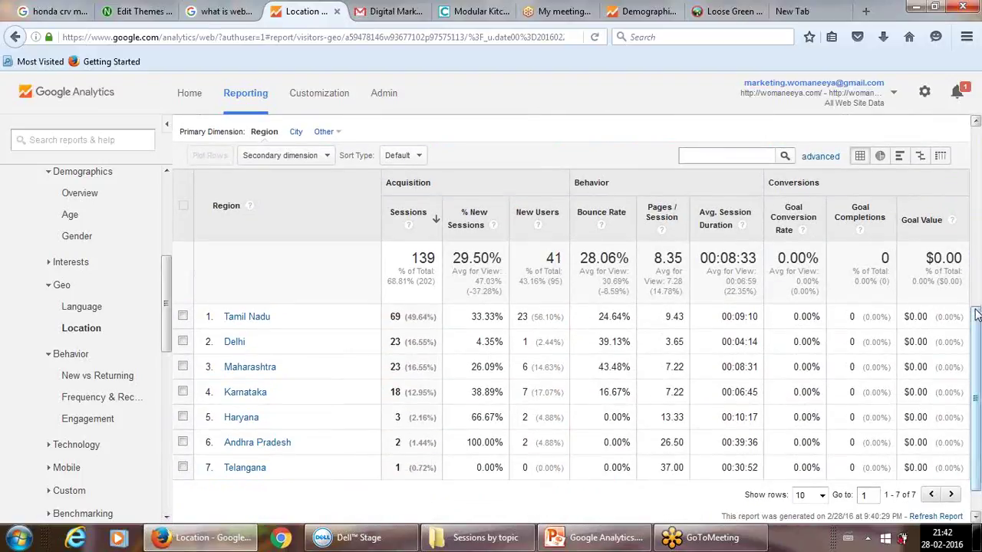
Step: Check the Site Usage options for a second chart metric without choosing one, and look over India's region table and sessions chart
left_click_drag(976, 314, 970, 134)
left_click(283, 311)
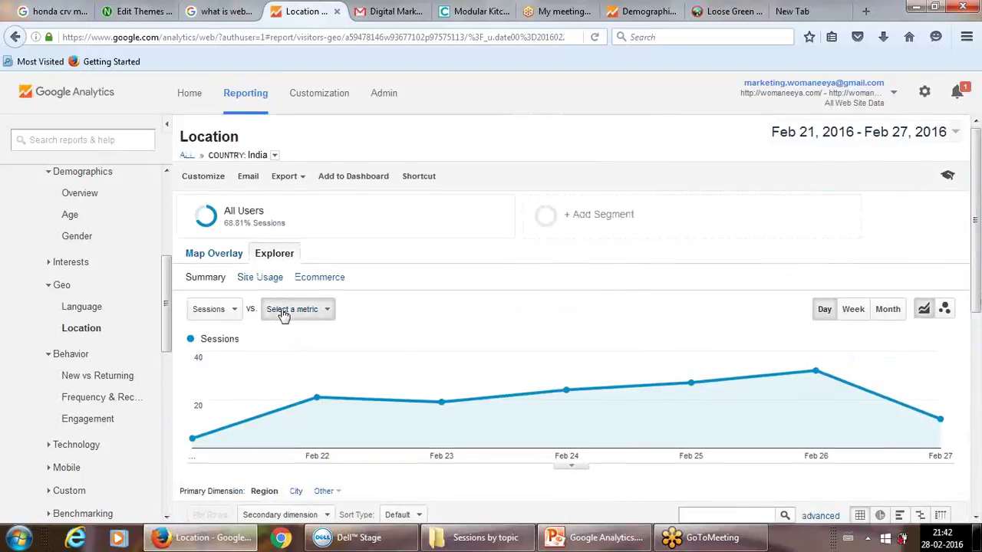
left_click(278, 351)
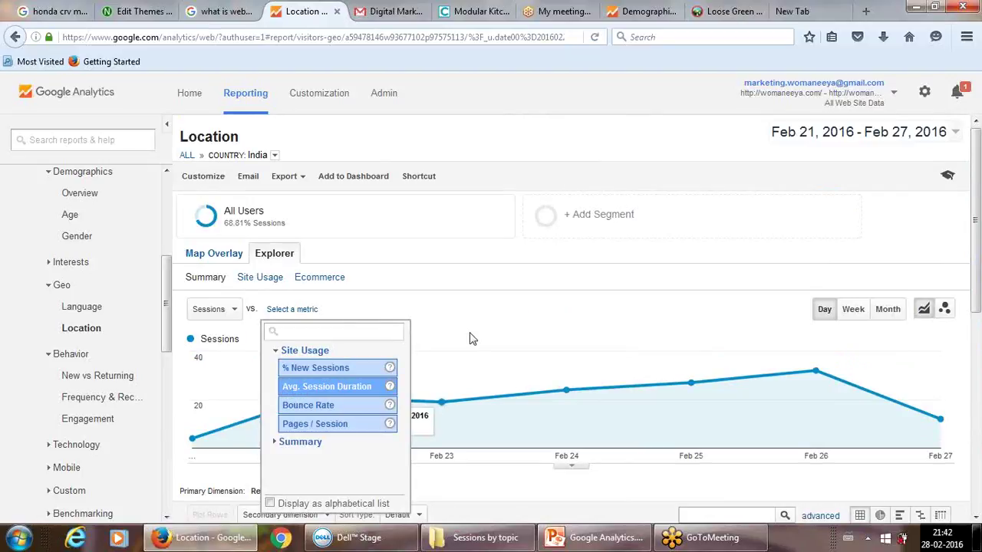
left_click(512, 314)
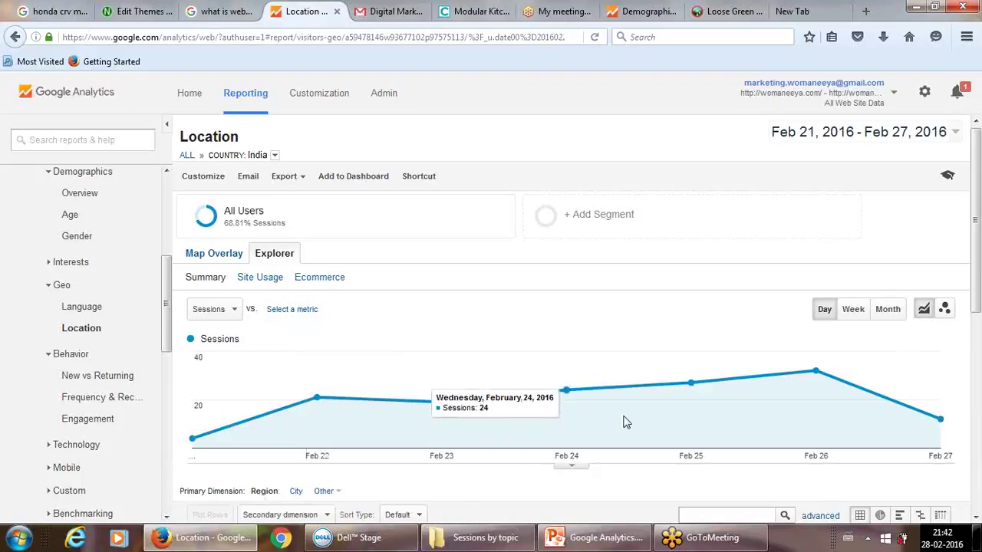
scroll(976, 222, "down", 5)
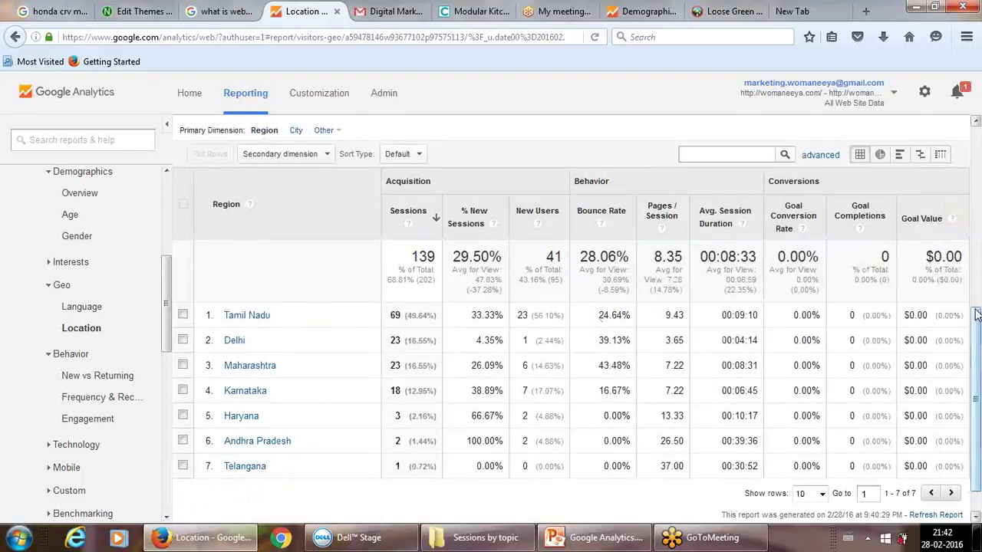
left_click(976, 123)
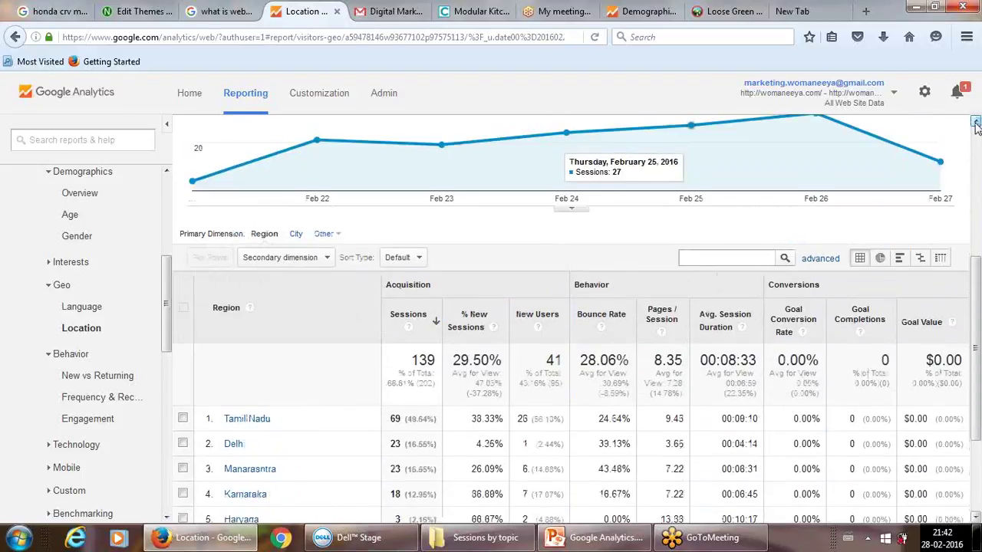
left_click(976, 123)
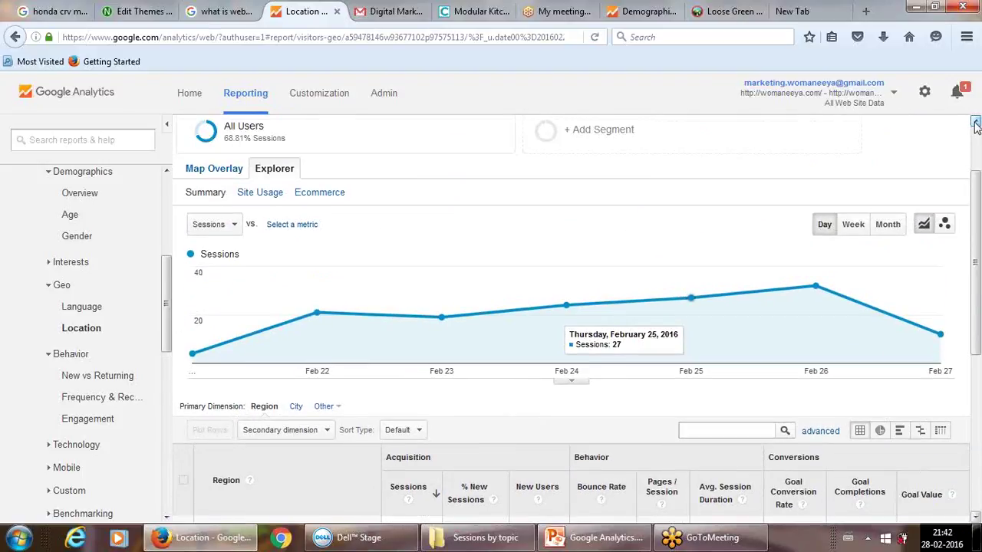
Step: Reopen the Geo Location report for all countries in Explorer view and look over its sessions chart and country table
left_click(975, 123)
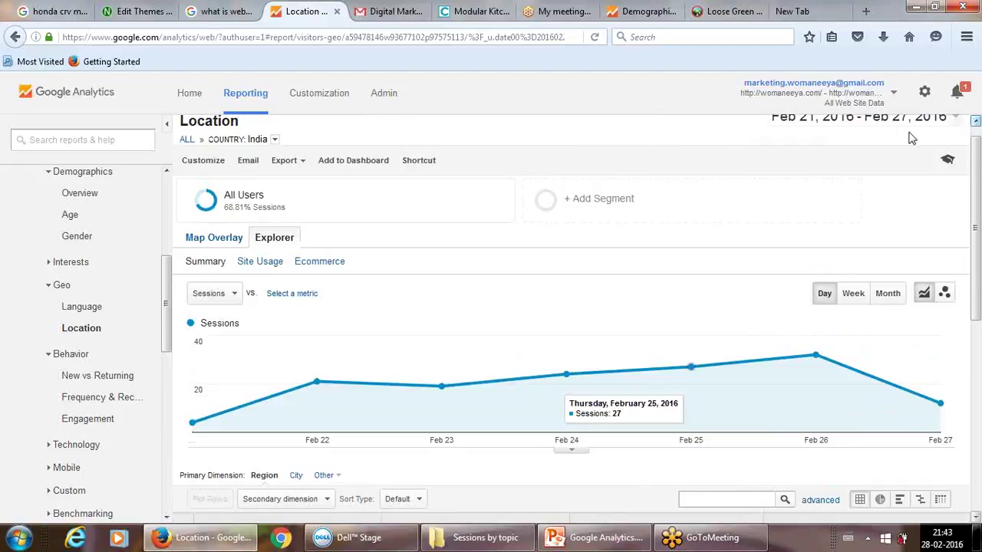
left_click(66, 330)
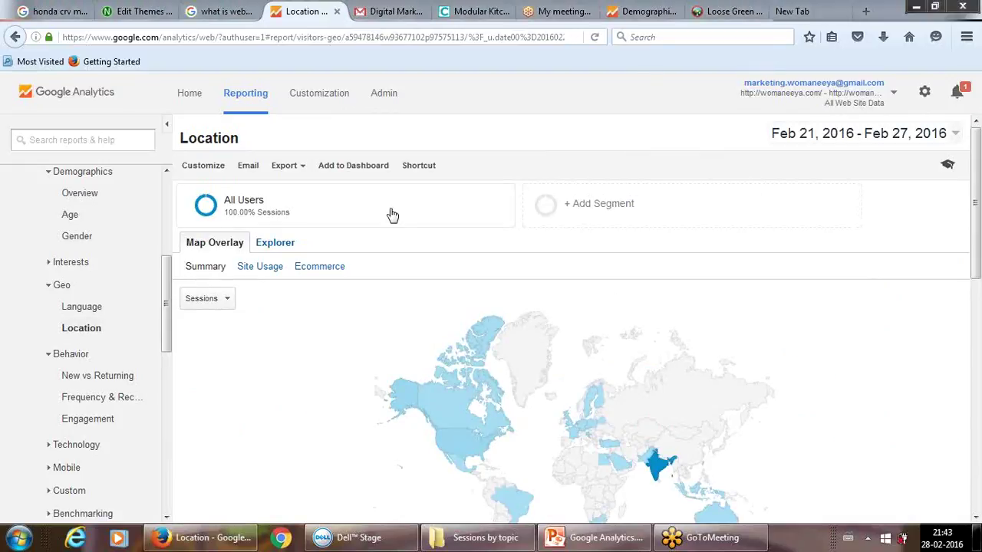
left_click(272, 246)
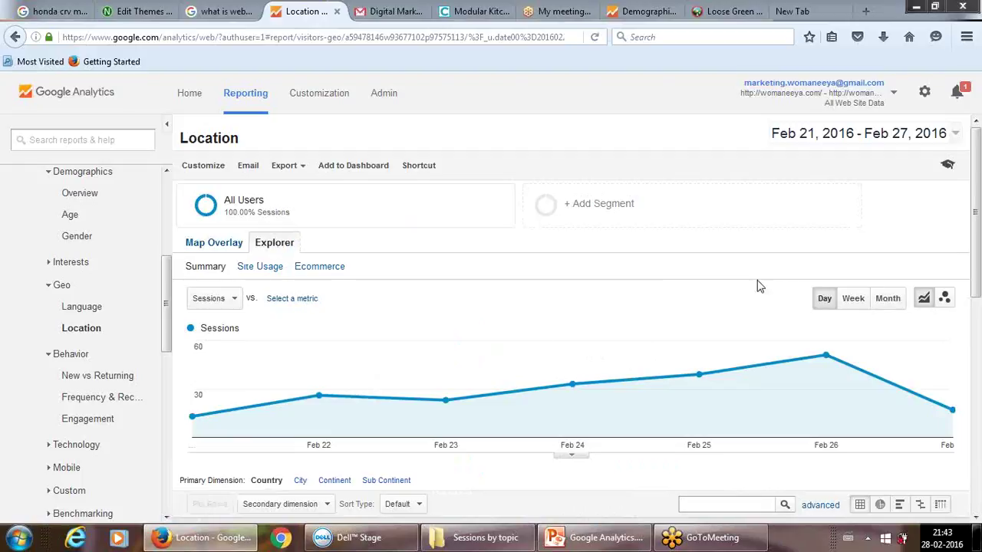
scroll(977, 275, "down", 5)
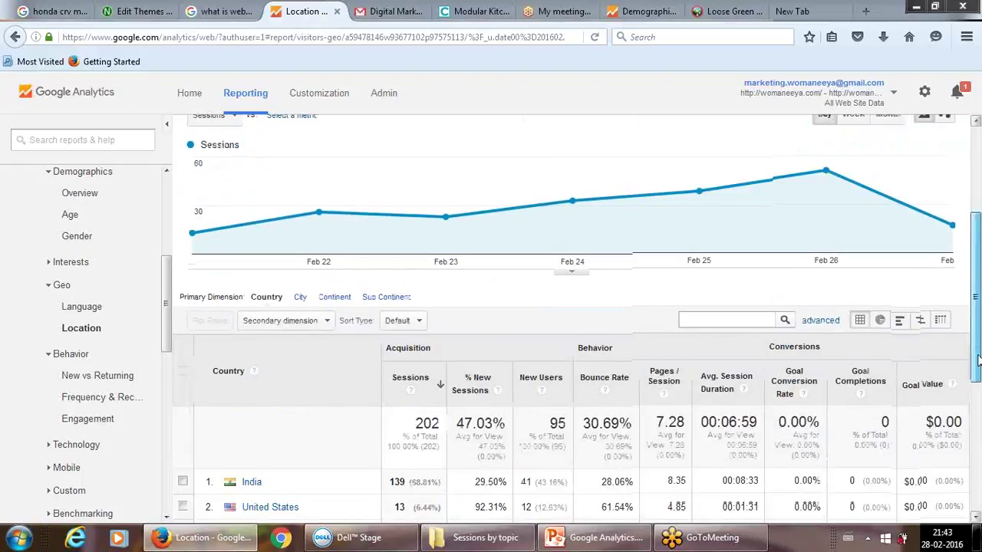
scroll(978, 322, "down", 2)
scroll(978, 322, "up", 5)
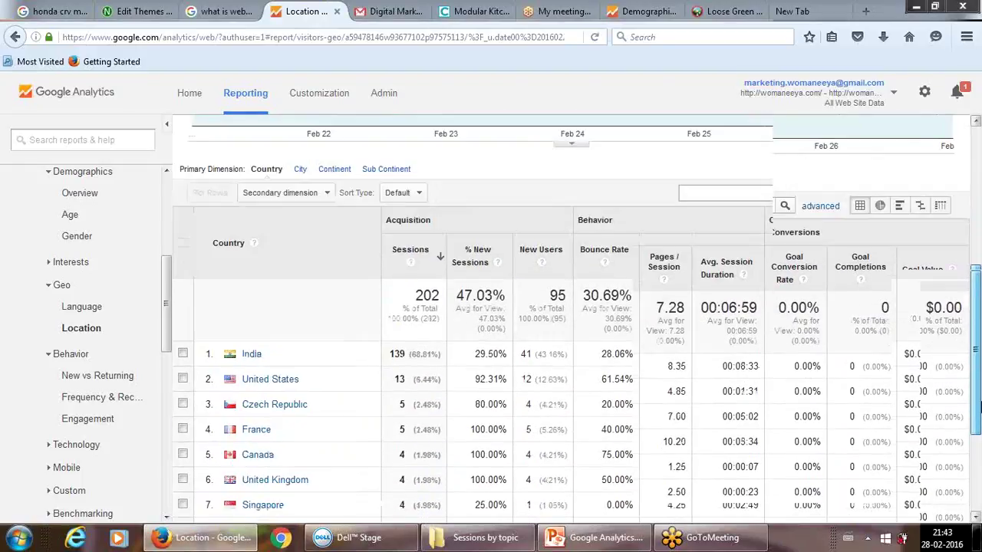
scroll(978, 322, "up", 2)
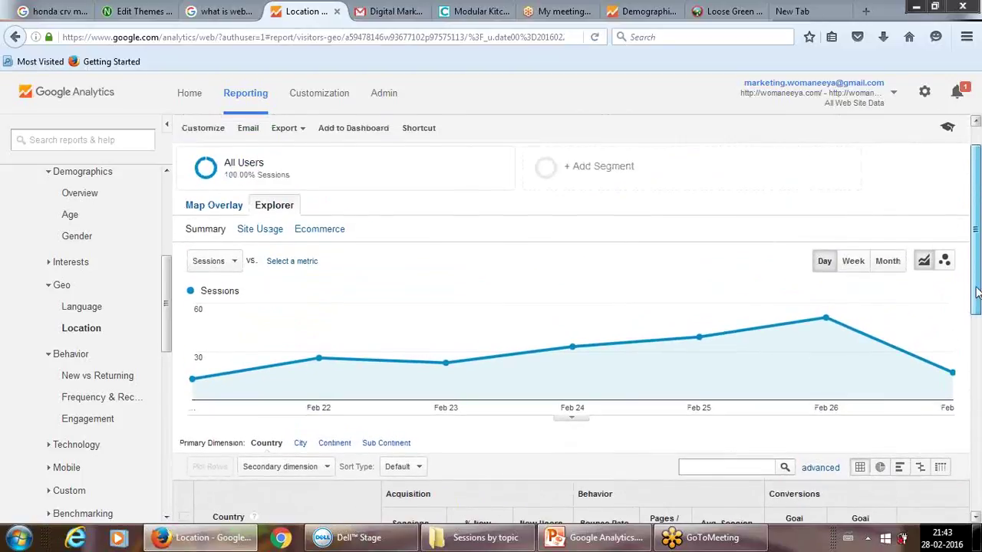
scroll(979, 337, "down", 3)
scroll(979, 354, "down", 1)
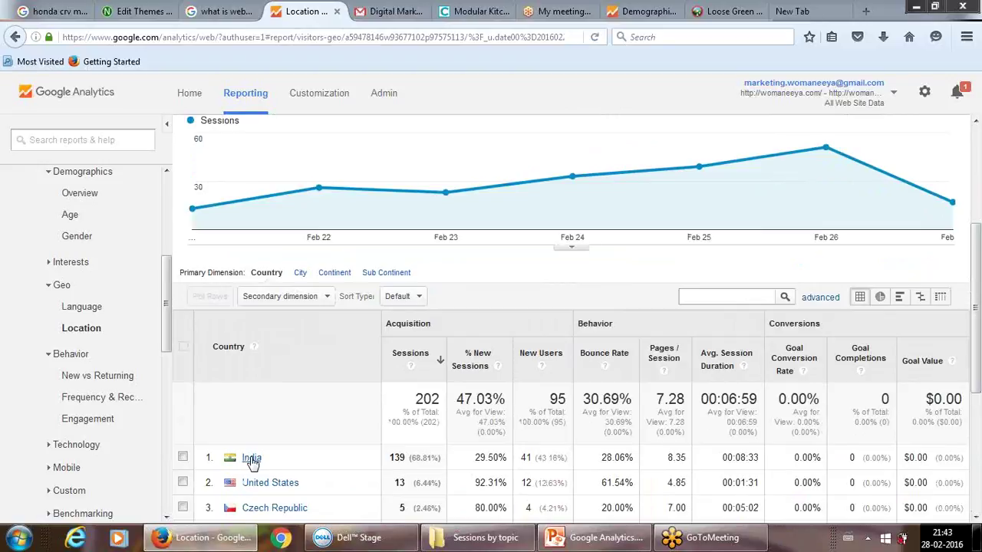
Step: Drill down into India from the country table and bring up its sessions chart
left_click(251, 459)
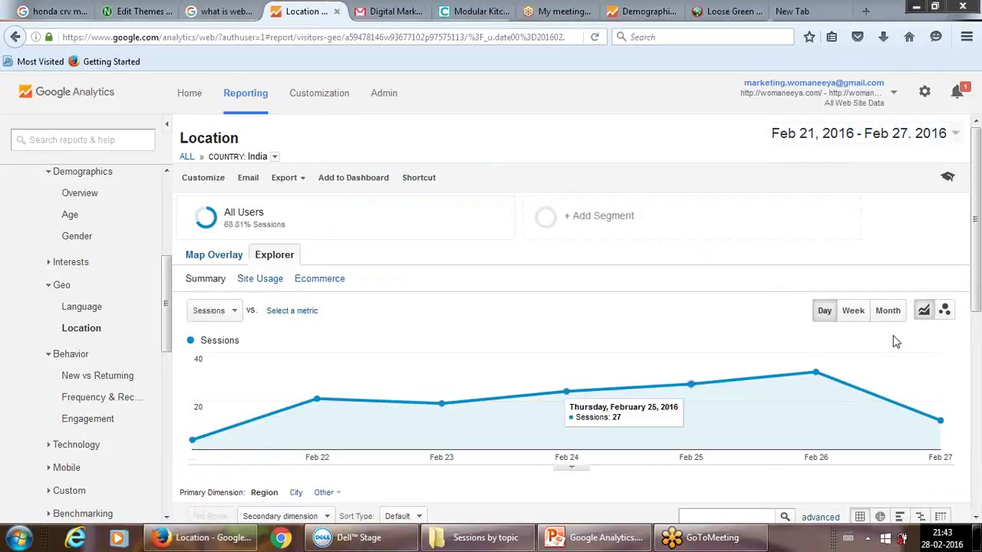
scroll(978, 326, "down", 1)
scroll(978, 326, "down", 1)
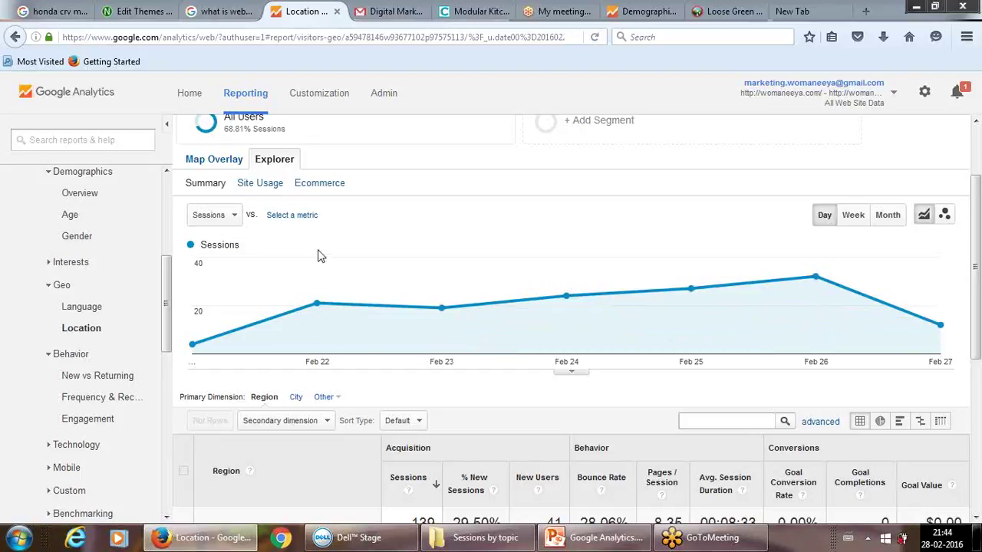
Step: Plot Bounce Rate against Sessions in India's chart, and replace it with Avg. Session Duration as the second metric
left_click(320, 217)
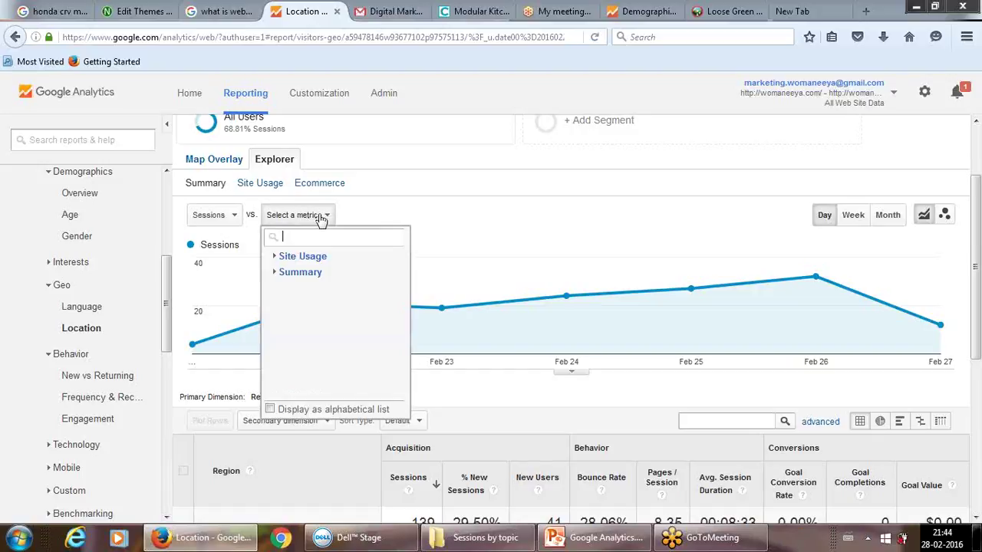
left_click(277, 259)
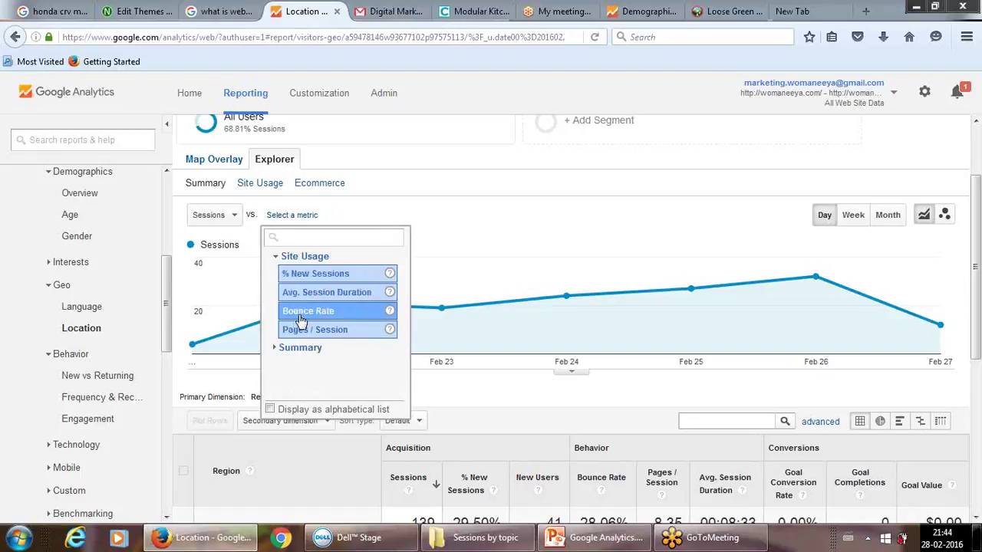
left_click(301, 317)
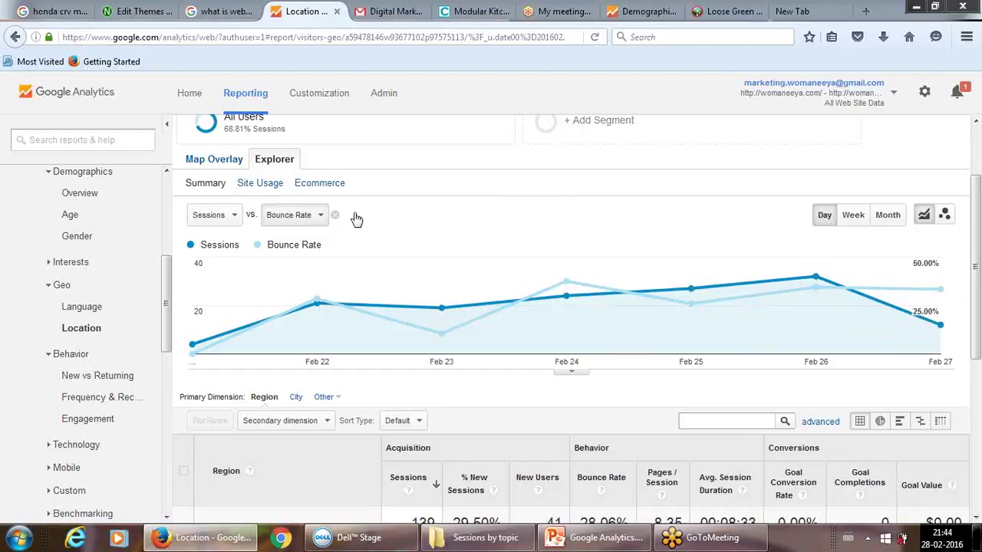
left_click(323, 215)
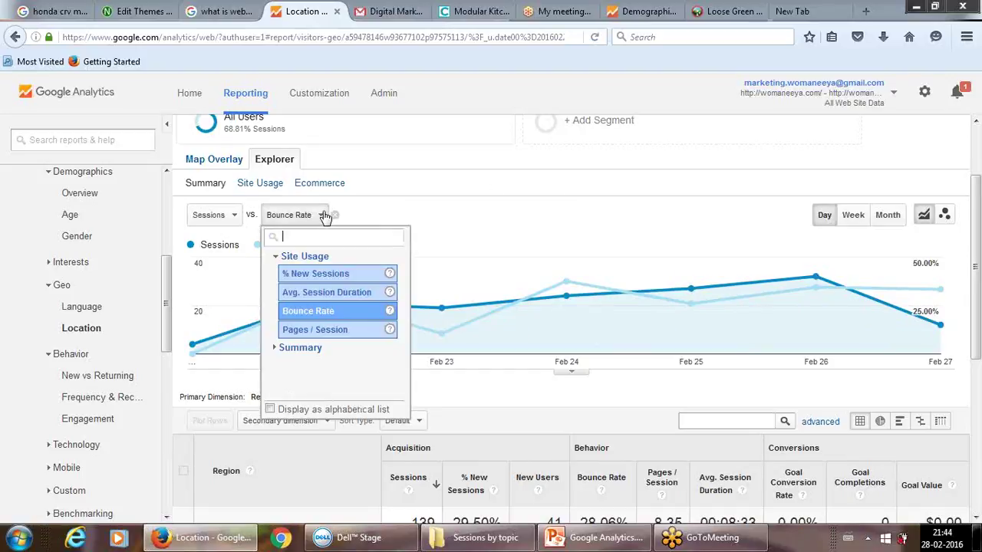
left_click(309, 294)
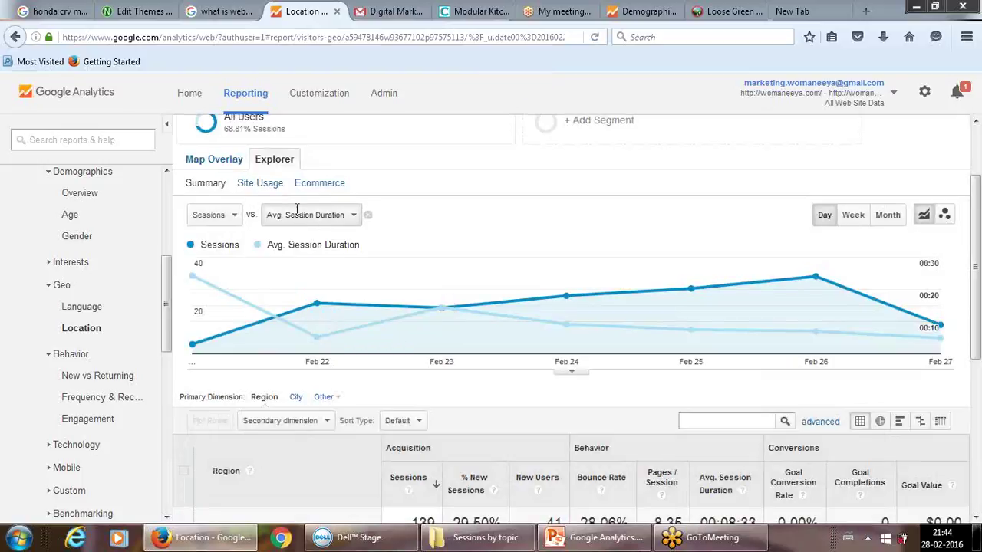
left_click(217, 216)
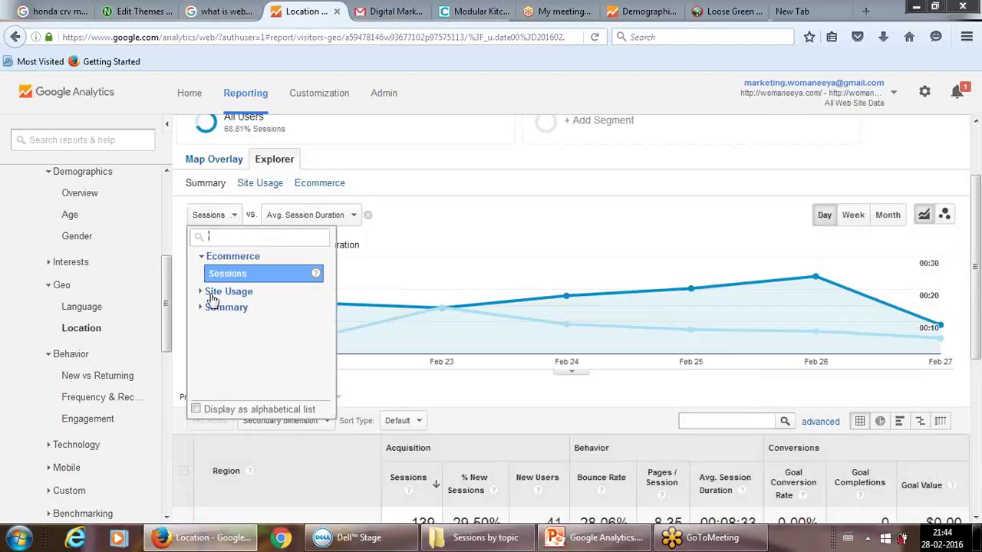
left_click(409, 257)
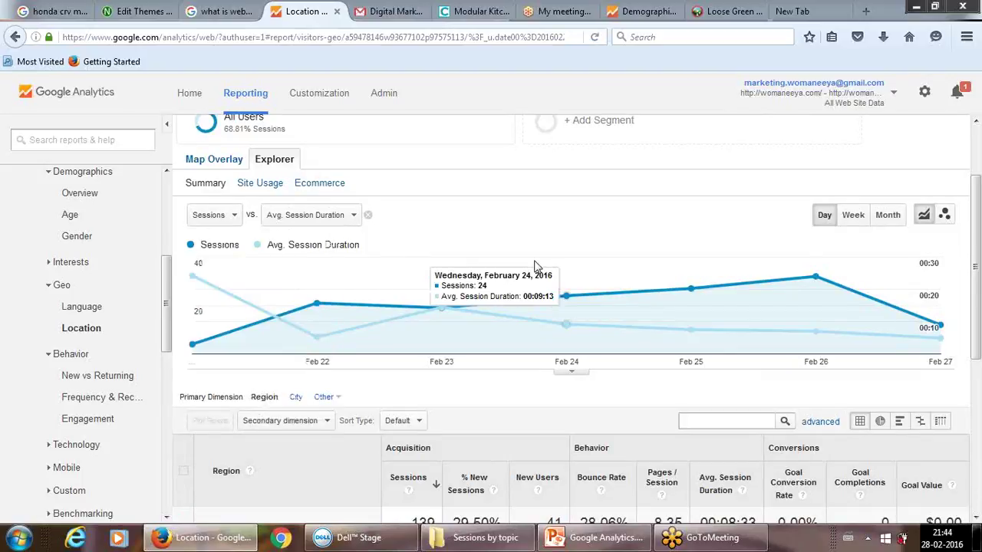
Step: Examine India's region table and the daily chart comparing Sessions with Avg. Session Duration
left_click_drag(976, 265, 976, 363)
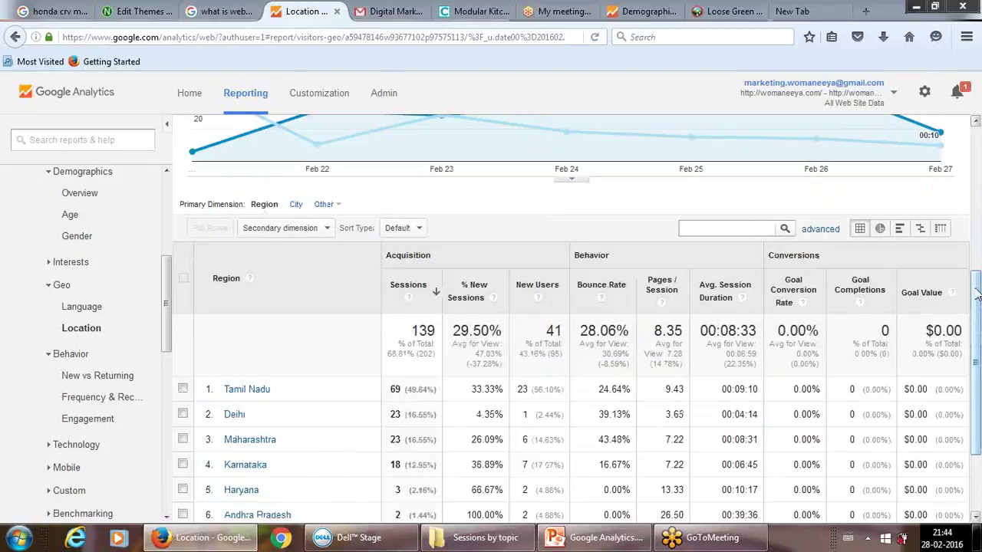
left_click_drag(976, 295, 976, 208)
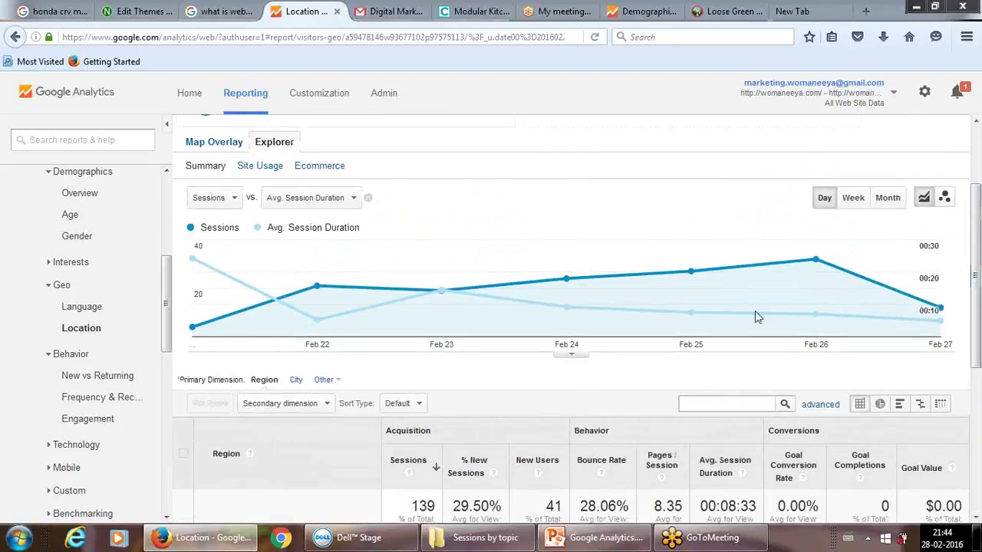
mouse_move(906, 286)
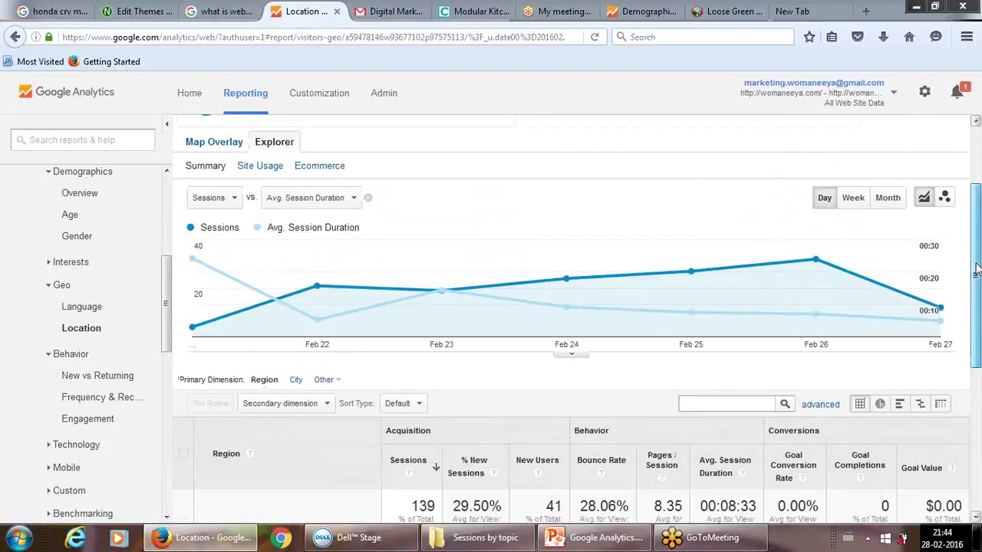
left_click_drag(976, 269, 976, 311)
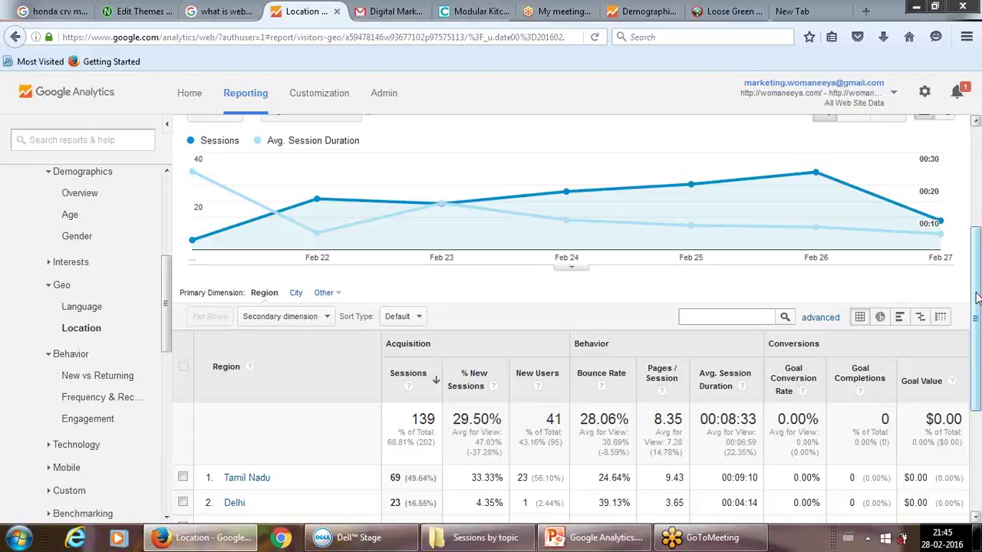
left_click_drag(976, 281, 970, 209)
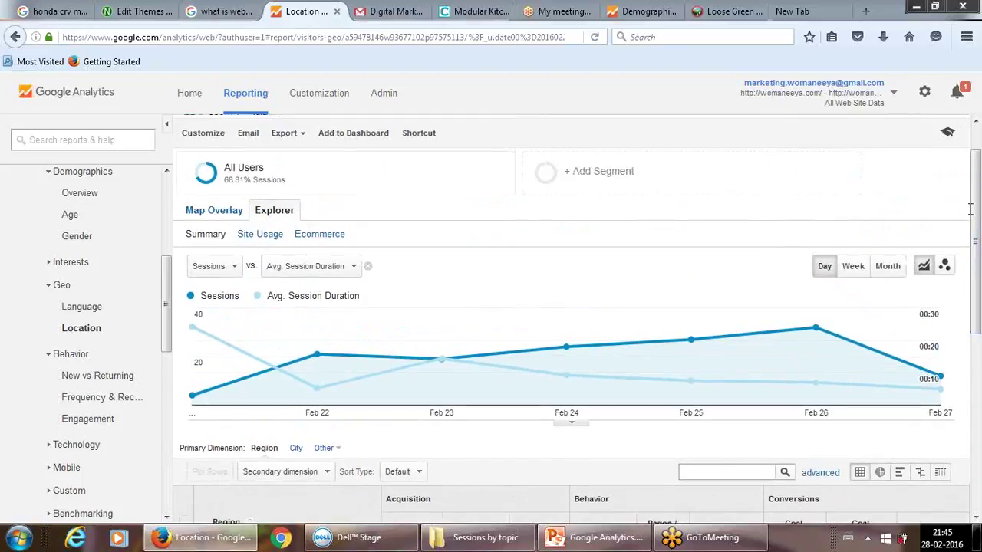
mouse_move(686, 316)
mouse_move(592, 325)
Step: Try the weekly grouping on India's chart, check its data point, and return the chart to daily grouping
left_click(852, 265)
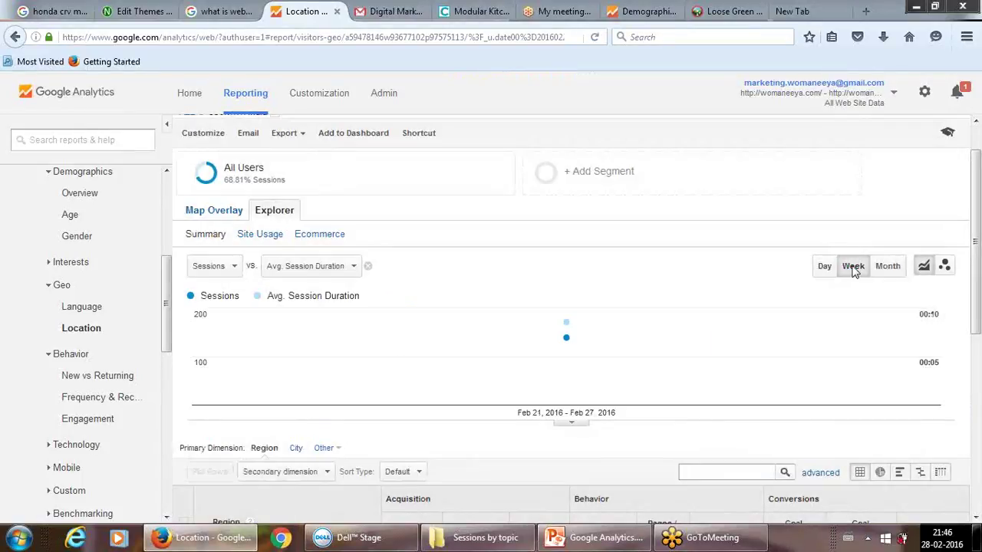
mouse_move(649, 317)
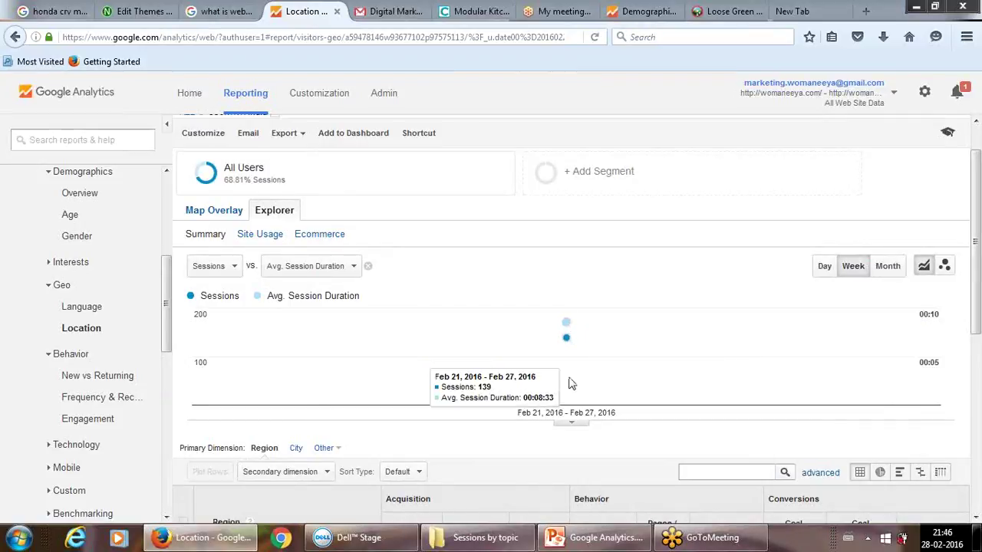
left_click(925, 266)
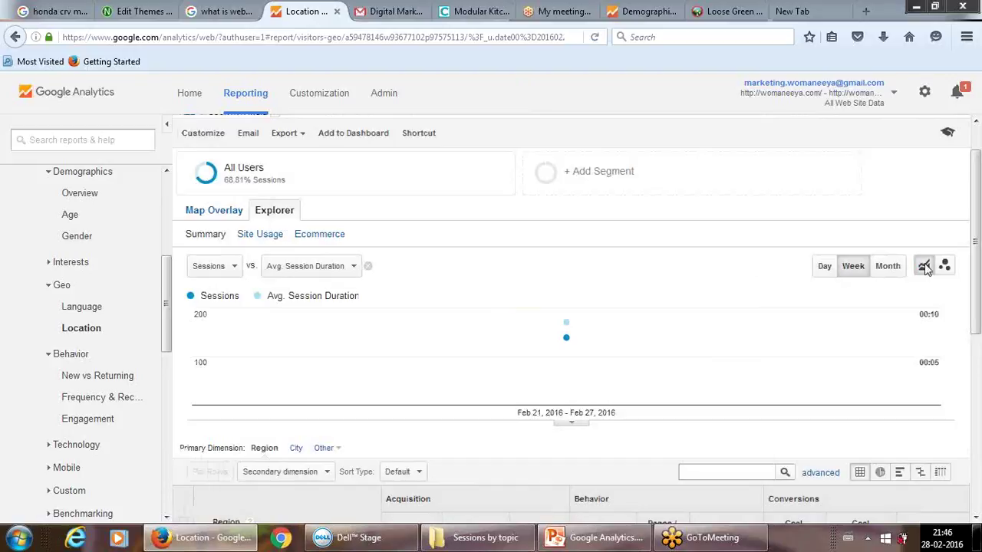
left_click(822, 266)
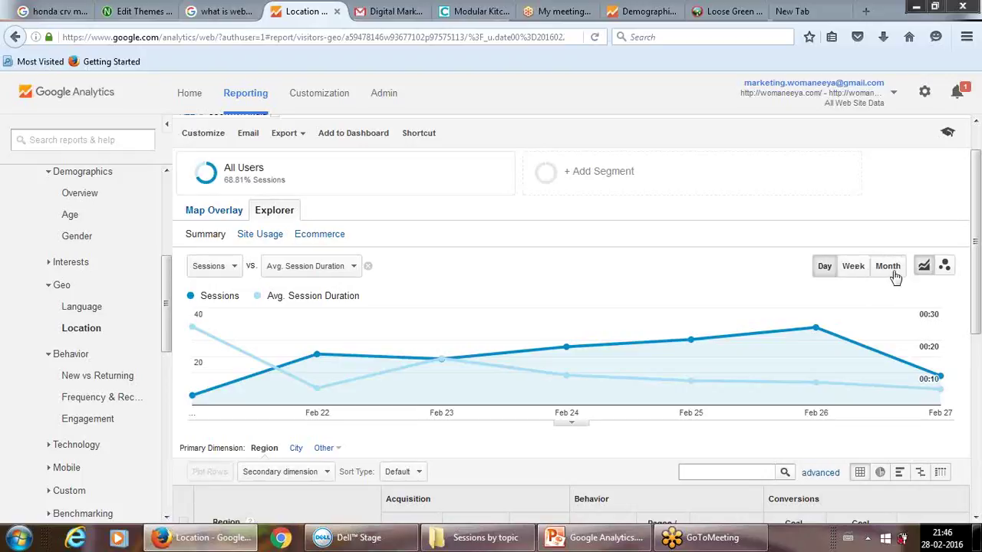
Step: Try the motion chart view for India's data and return to the line chart
mouse_move(978, 276)
left_mouse_down()
mouse_move(979, 299)
mouse_move(977, 273)
left_mouse_up()
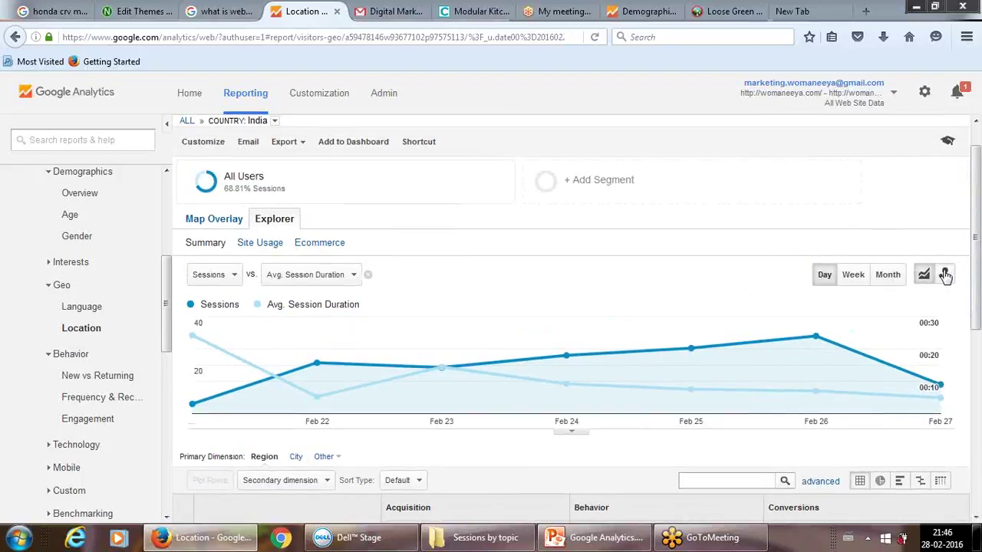
left_click(944, 275)
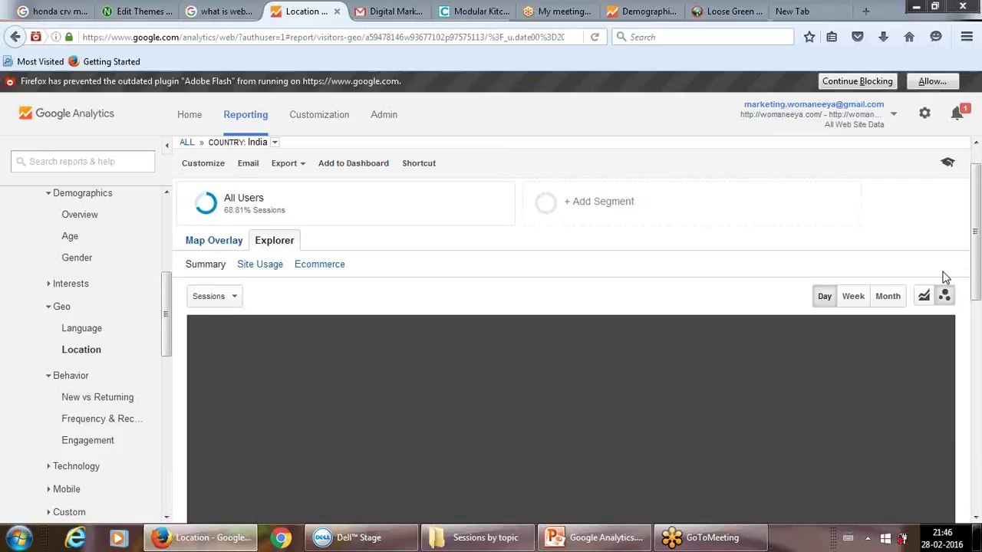
left_click_drag(977, 273, 979, 351)
scroll(979, 351, "up", 5)
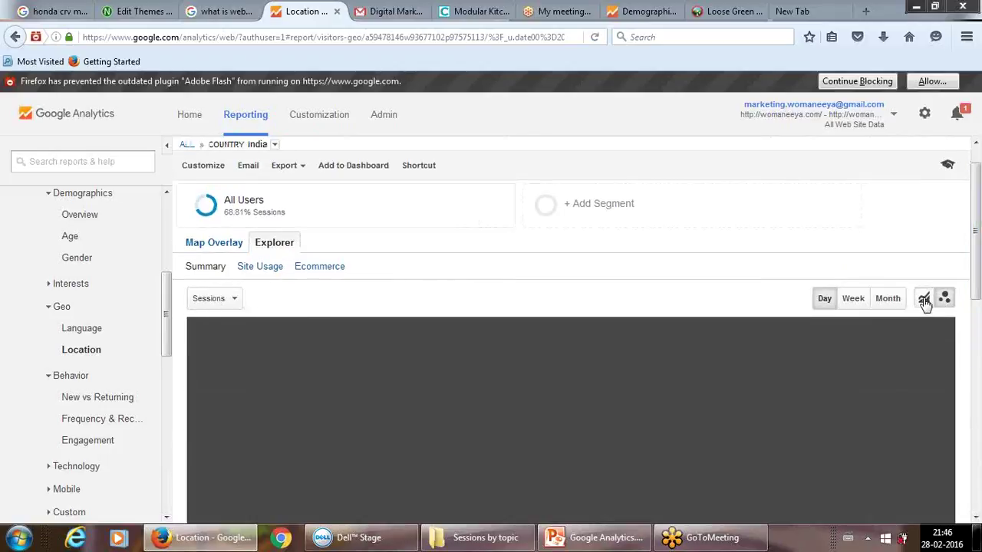
left_click(924, 300)
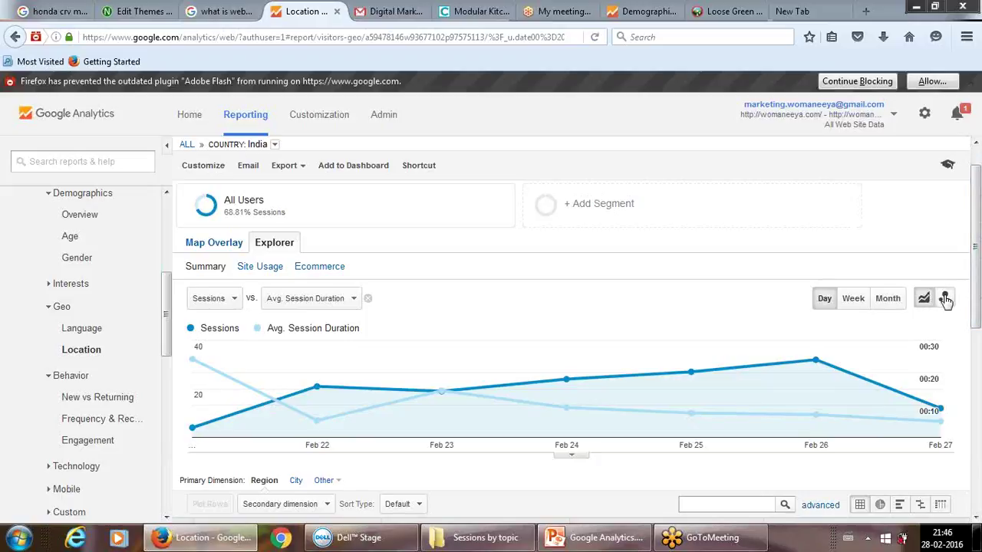
Step: Try to set the date range of India's location report to Last 30 days
scroll(976, 284, "down", 1)
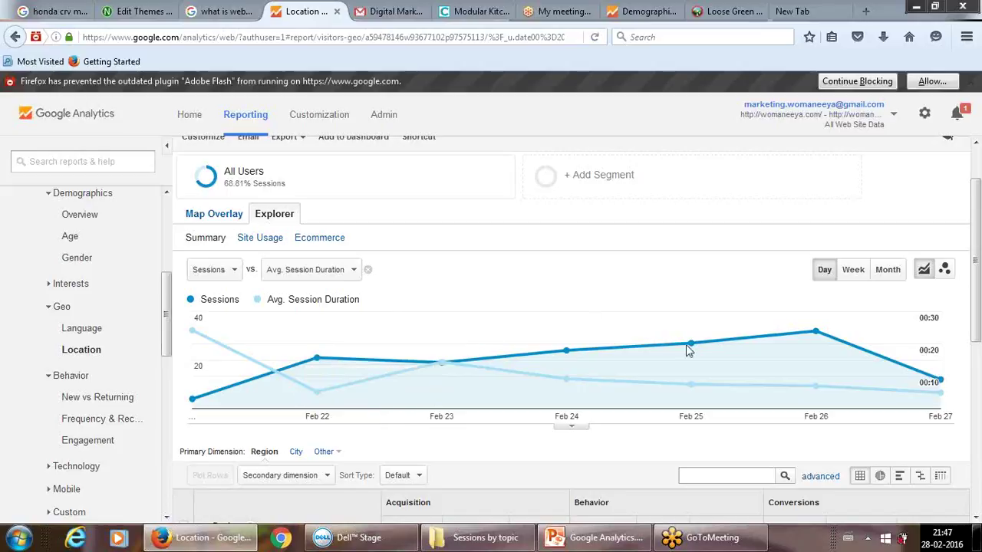
left_click_drag(979, 282, 979, 362)
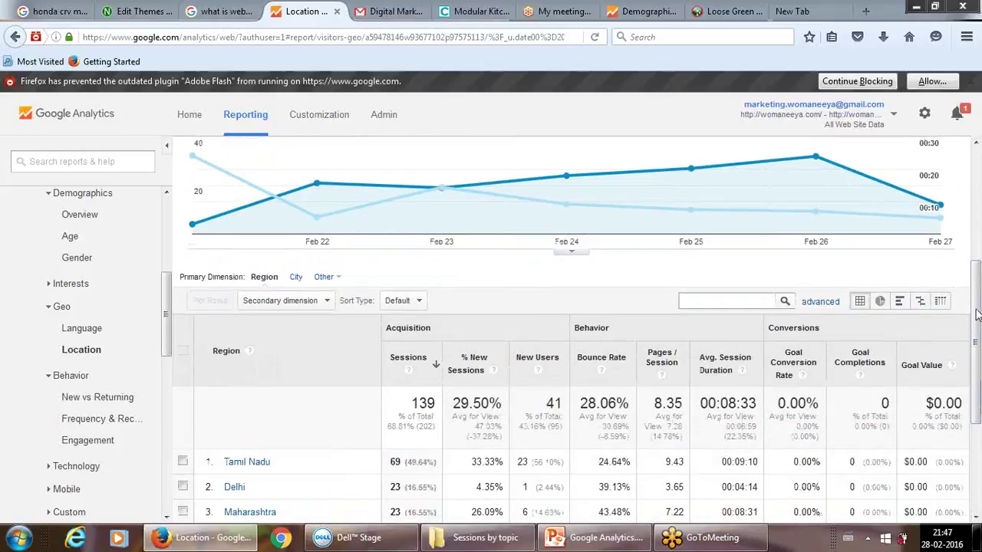
left_click_drag(978, 288, 973, 153)
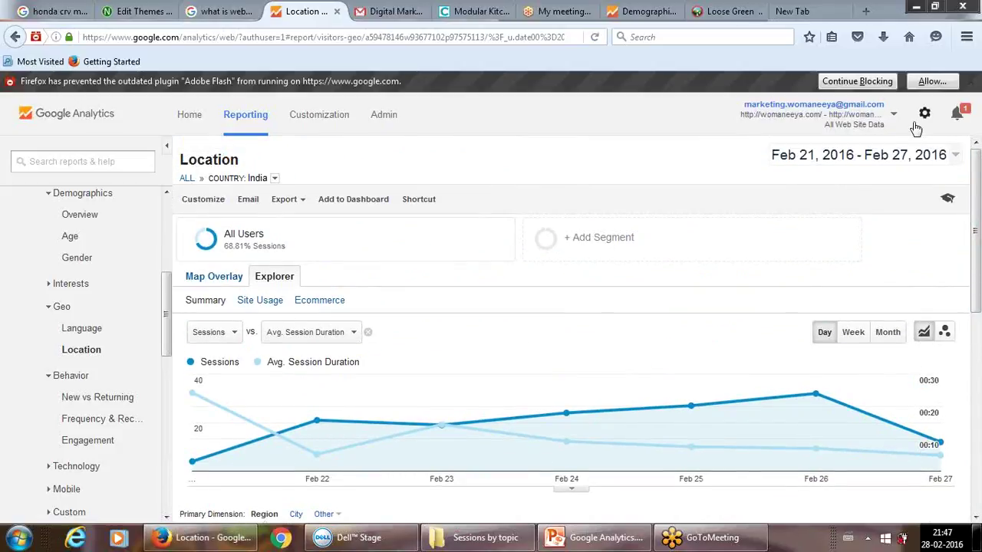
left_click(909, 160)
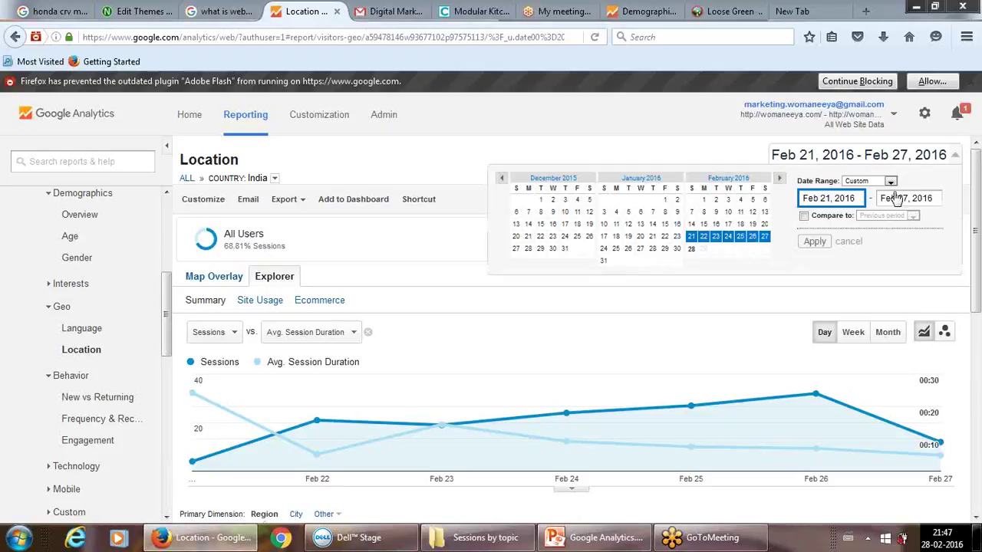
left_click(886, 184)
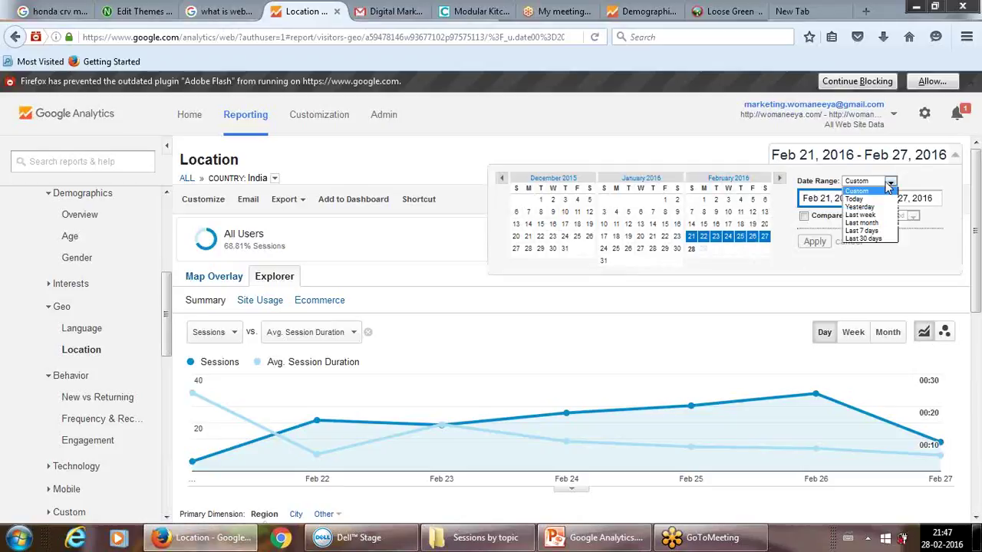
left_click(869, 239)
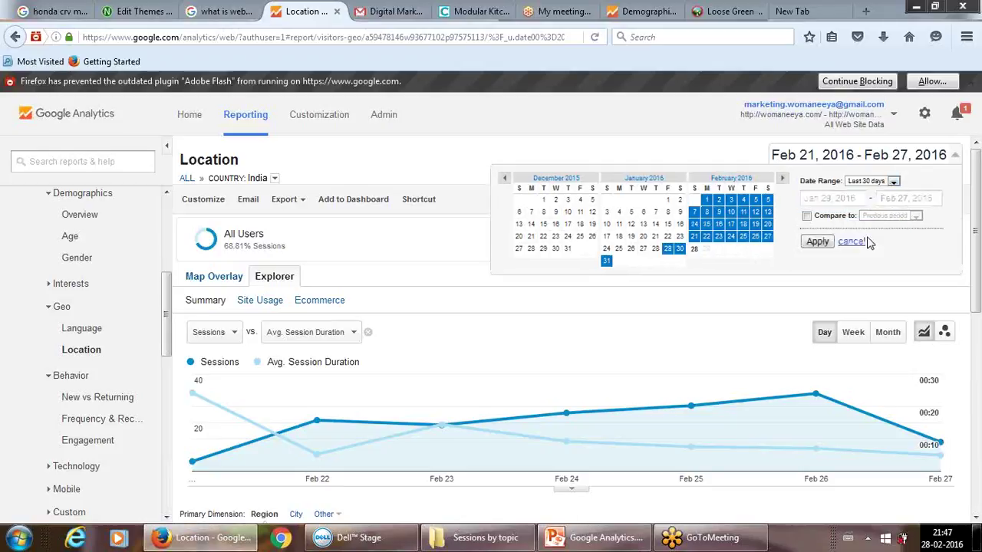
left_click(818, 242)
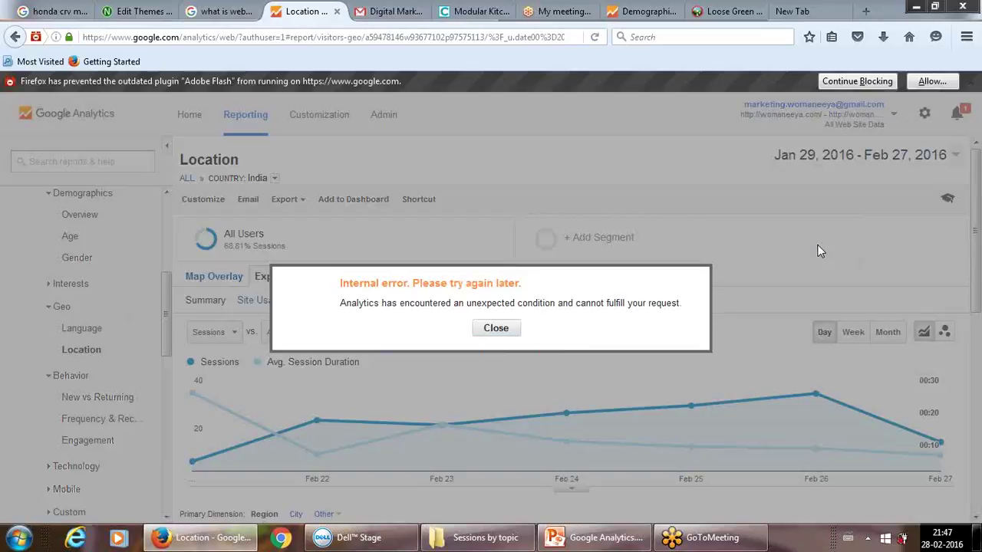
left_click(512, 334)
Step: Set the location report's date range to Last 7 days and apply it
left_click(918, 158)
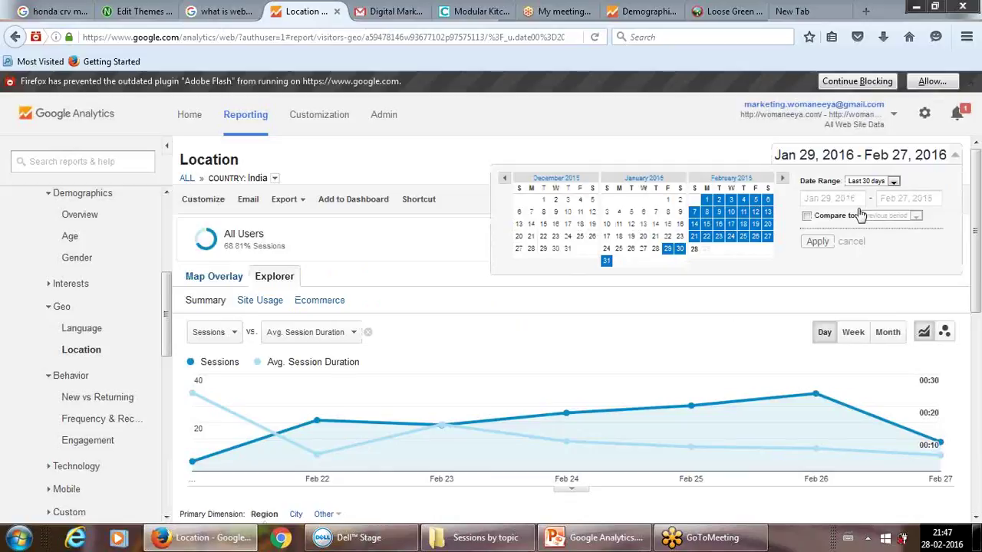
left_click(868, 181)
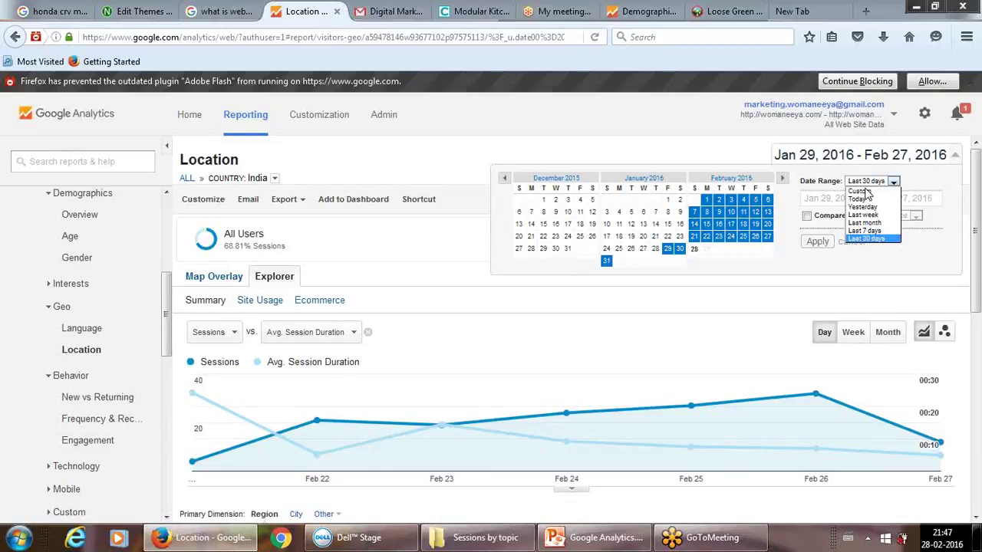
left_click(865, 231)
left_click(820, 241)
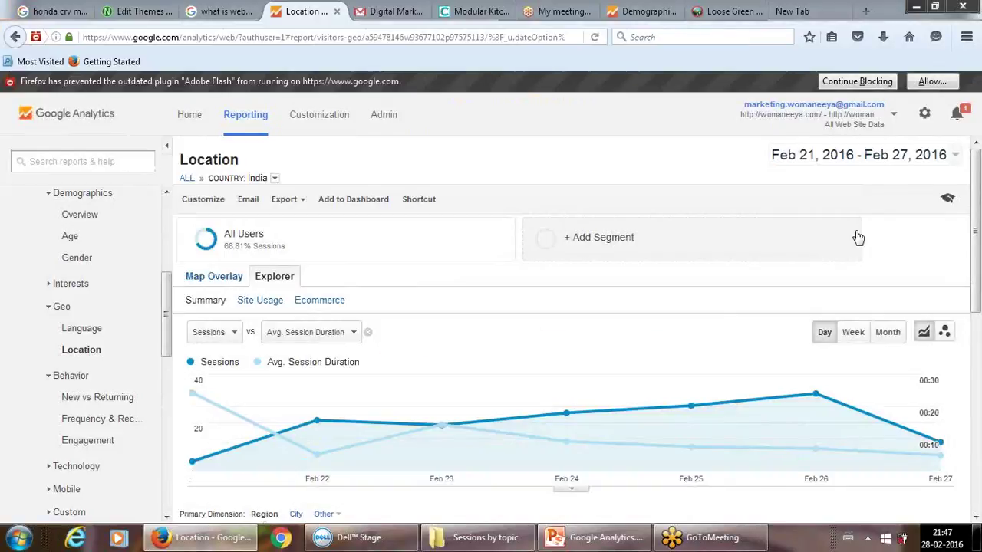
Step: Start a new annotation for India's chart and date it Feb 26, 2016
left_click_drag(978, 199, 978, 249)
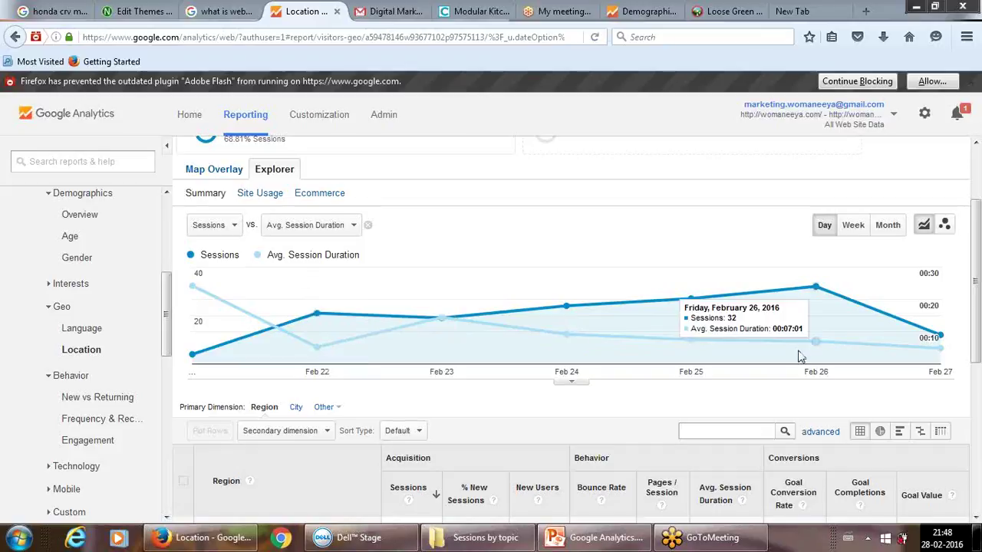
left_click(578, 386)
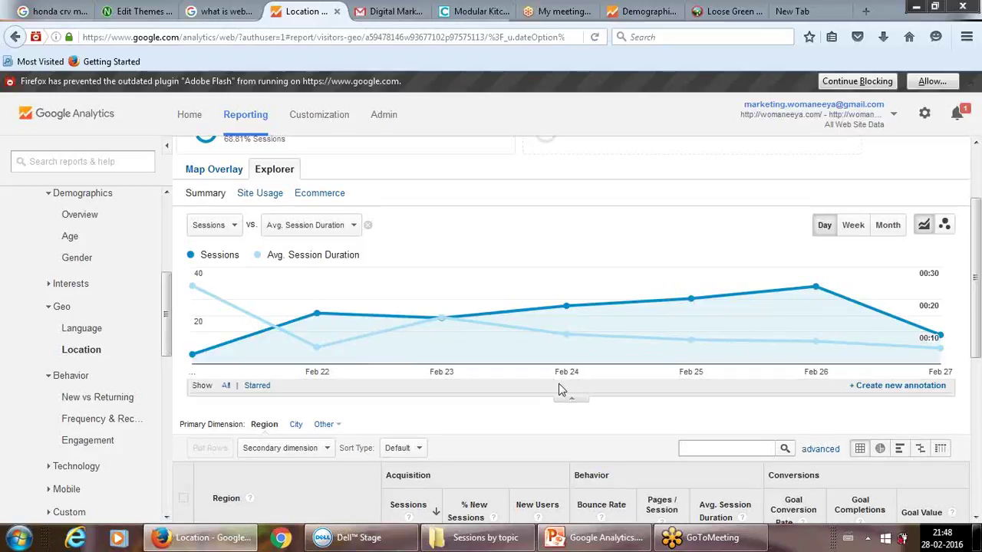
left_click(571, 398)
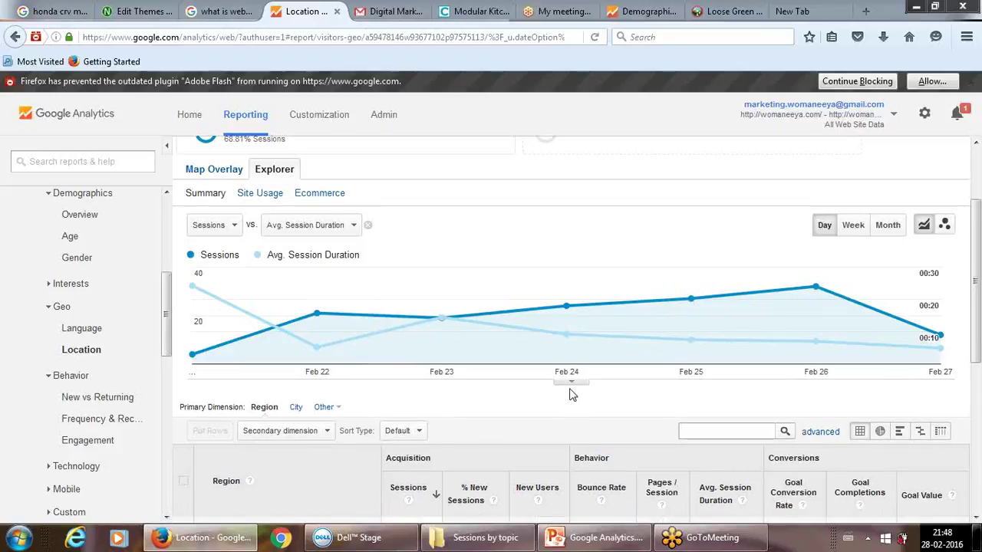
left_click(571, 384)
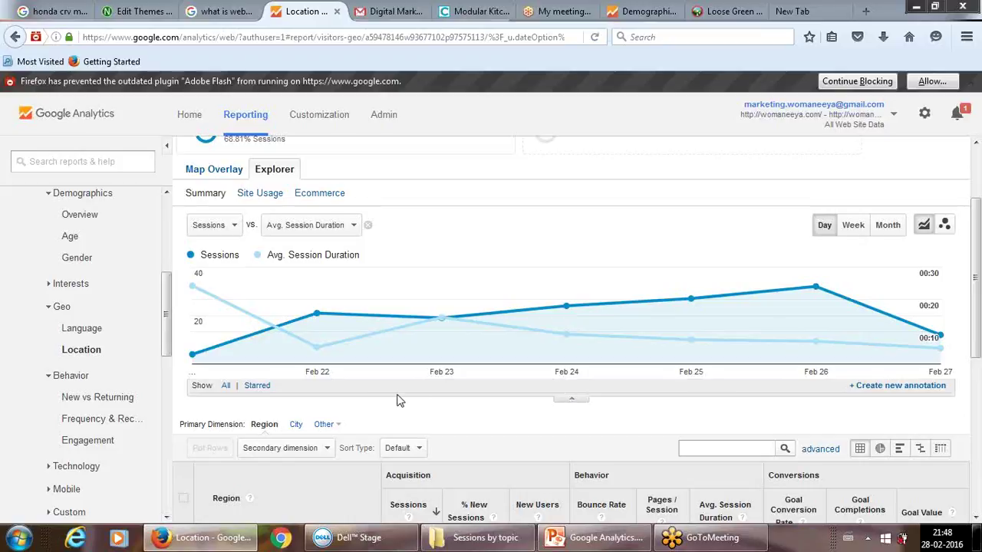
left_click(871, 390)
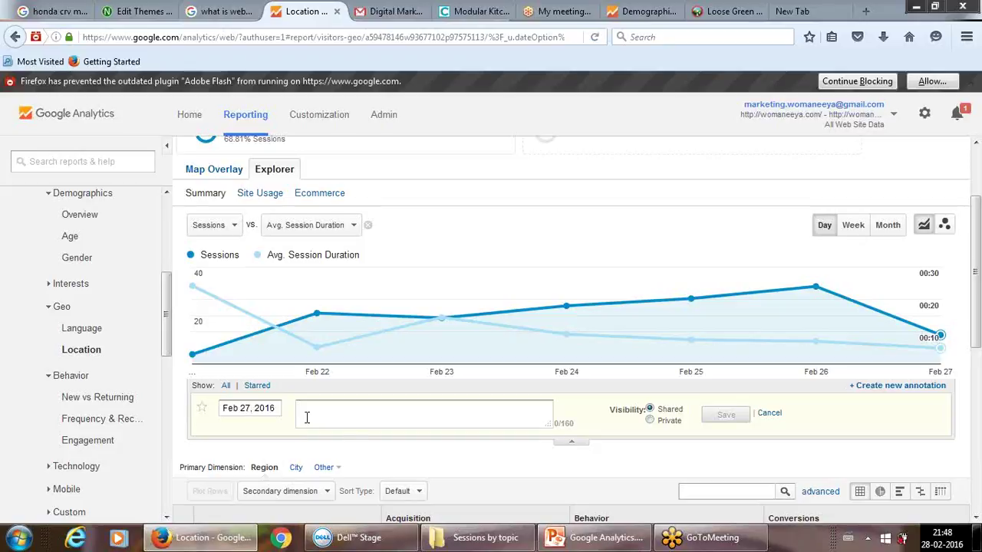
left_click(248, 407)
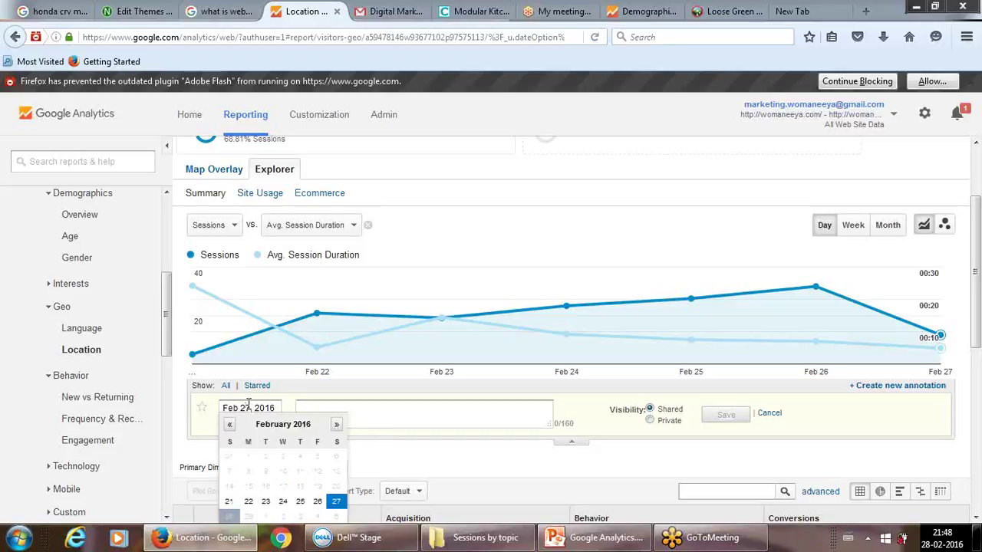
left_click(317, 501)
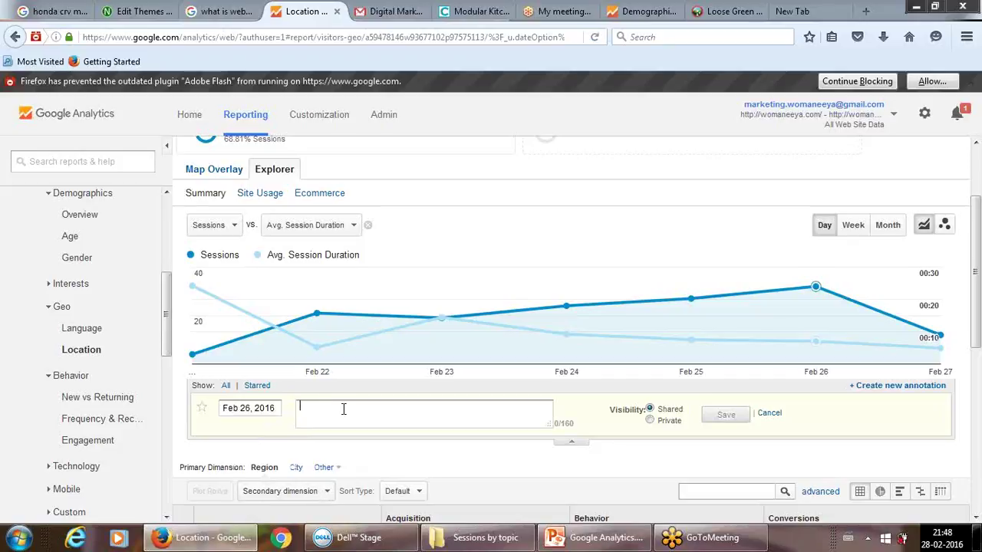
Step: Enter "A new blog written" as the annotation's note and save it
type("MaOn")
key("BackSpace")
key("BackSpace")
key("BackSpace")
key("BackSpace")
key("BackSpace")
key("BackSpace")
type("A New blog re")
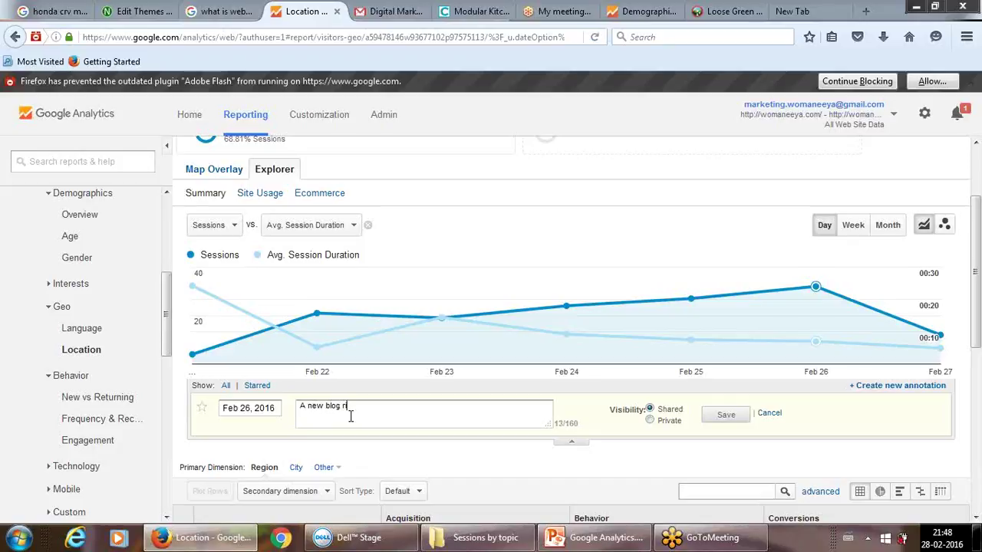
key("BackSpace")
key("BackSpace")
type("w")
left_click(725, 415)
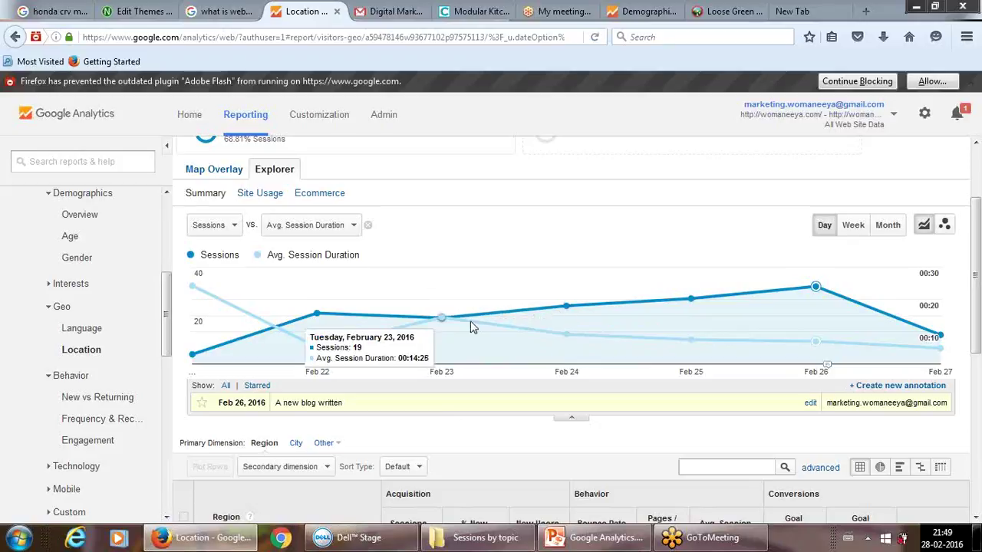
Step: Hide and reshow the chart's annotation list, and dismiss the outdated Adobe Flash plugin notice
mouse_move(440, 336)
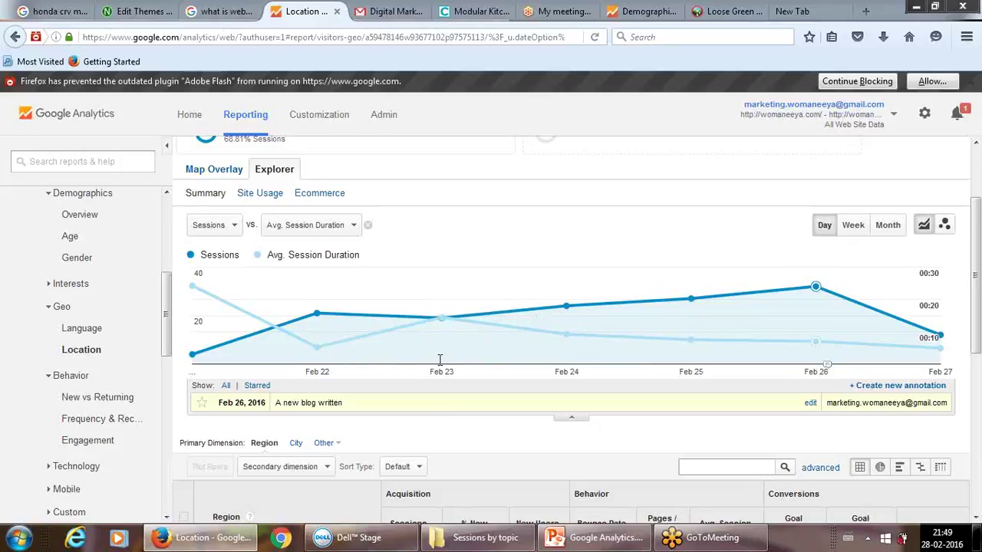
left_click(569, 418)
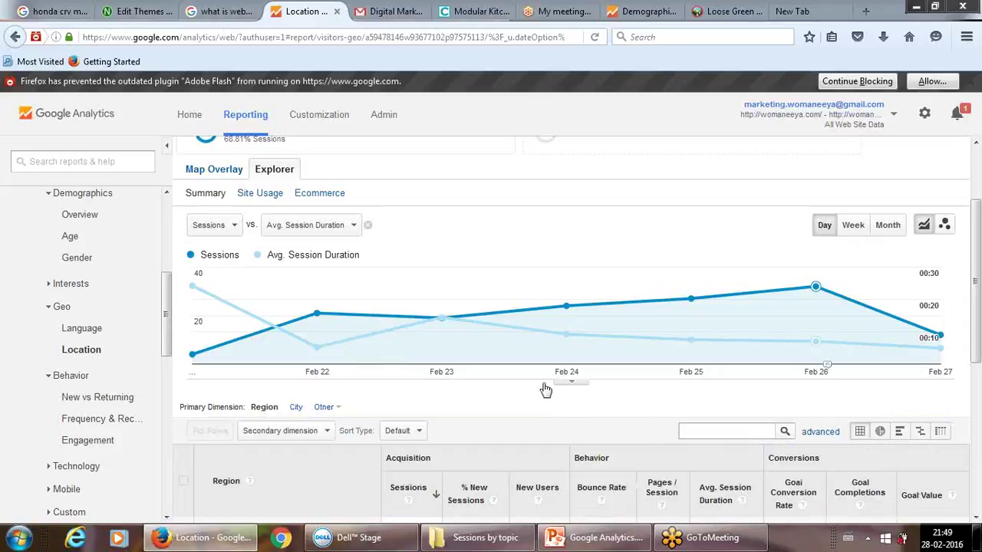
left_click(568, 383)
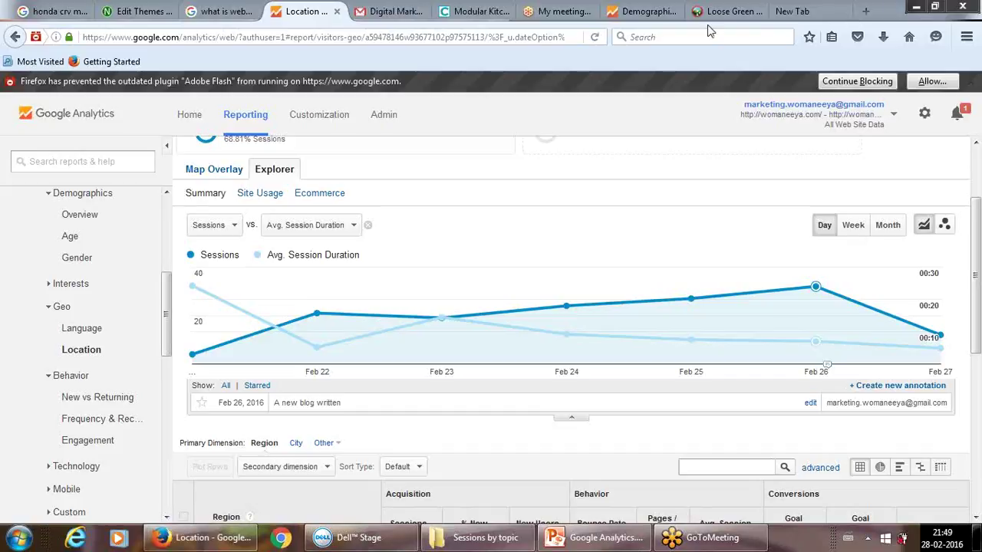
left_click(930, 82)
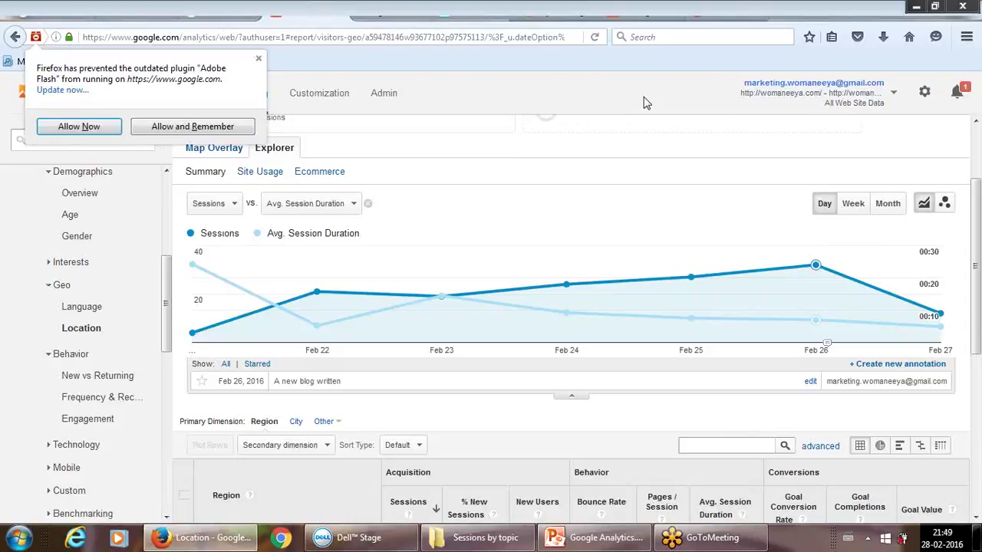
left_click(645, 103)
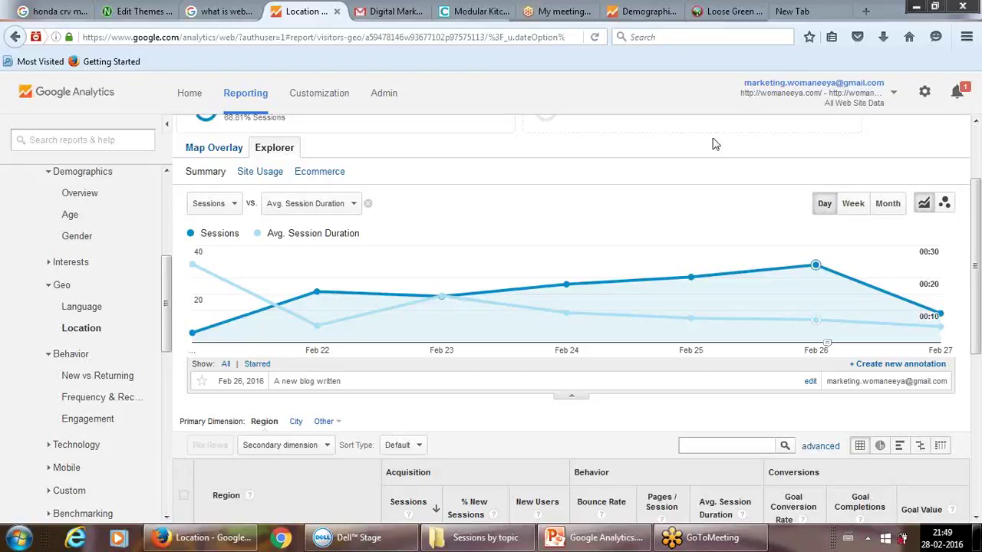
Step: View the Demographics: Age report in its own browser tab and return to the beginning of India's location report
left_click(663, 10)
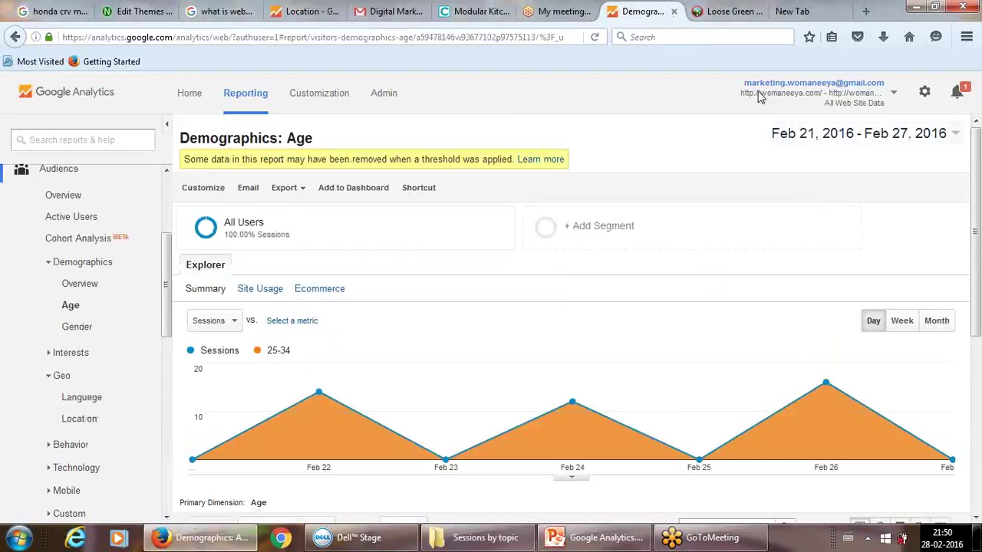
left_click(292, 14)
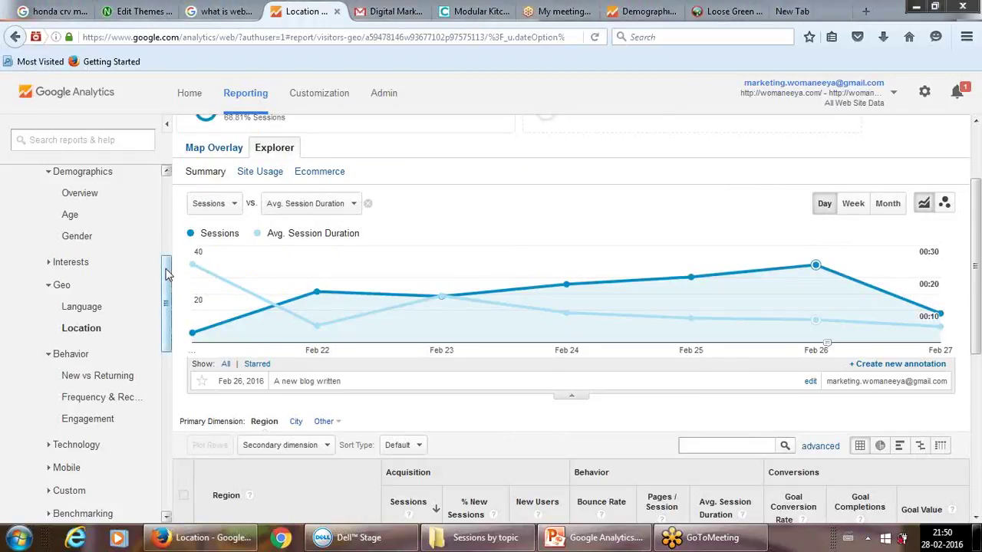
left_click_drag(167, 275, 167, 196)
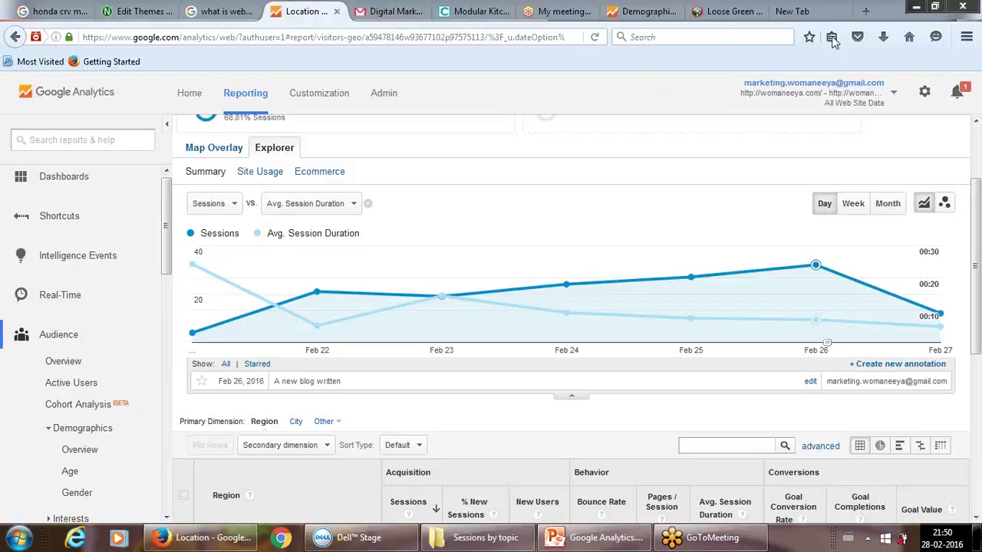
left_click(978, 178)
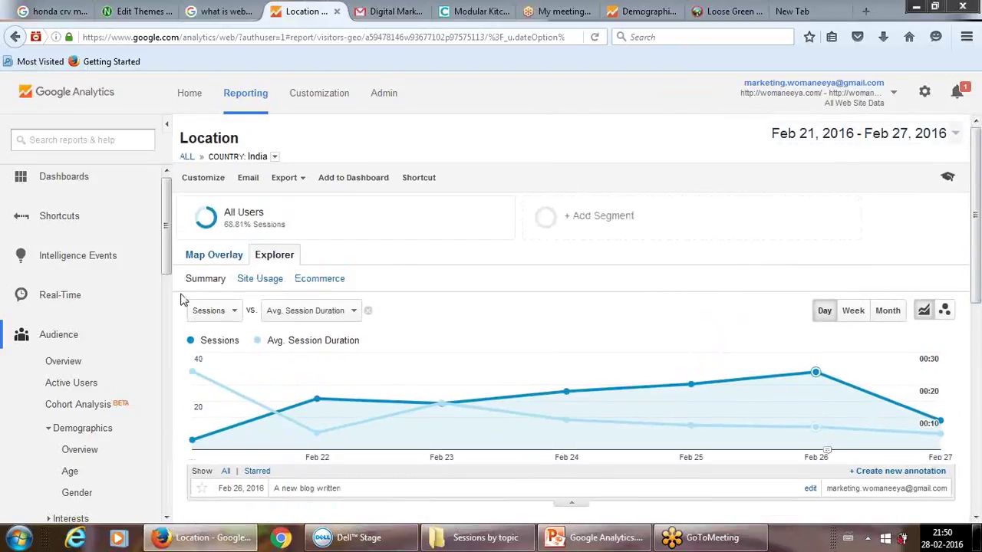
Step: Browse the report navigation, collapse the Acquisition section, and expand Audience to review its Demographics, Interests, Geo and Behavior reports
left_click_drag(168, 264, 168, 314)
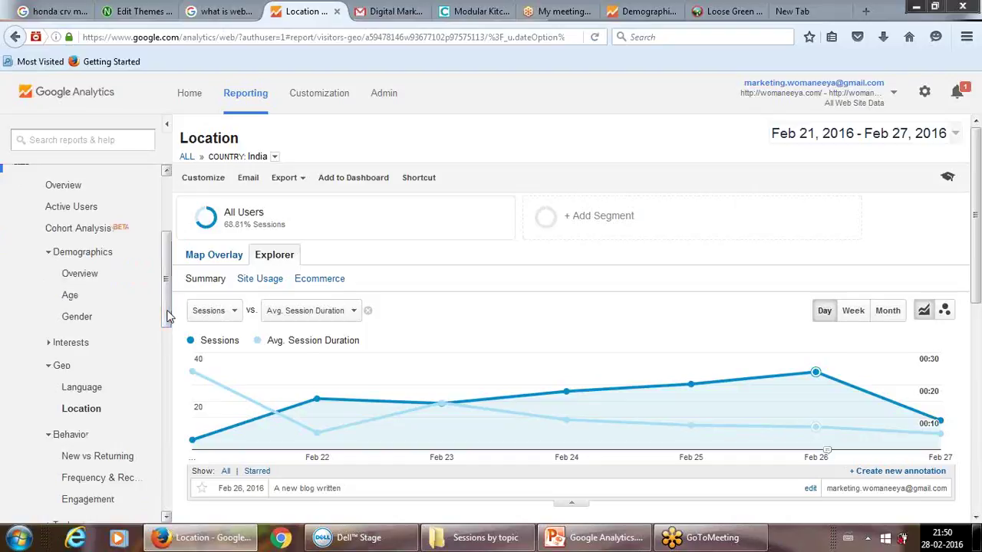
left_click_drag(168, 314, 169, 361)
scroll(49, 313, "up", 6)
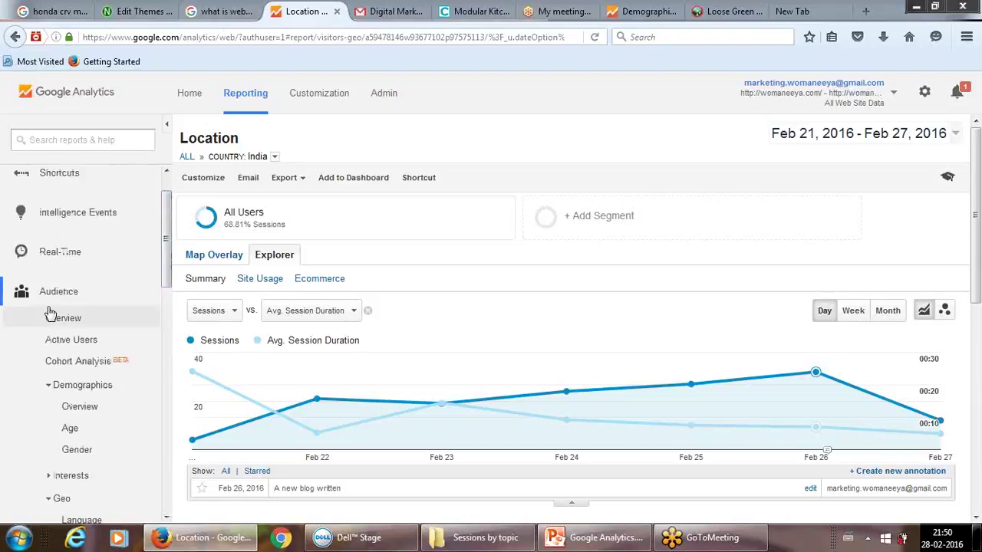
left_click(48, 296)
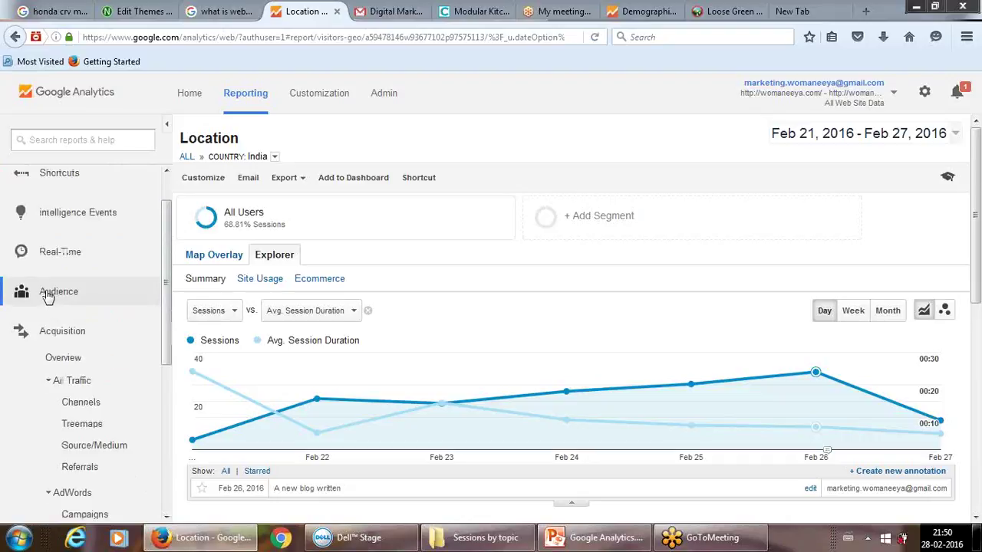
left_click(43, 332)
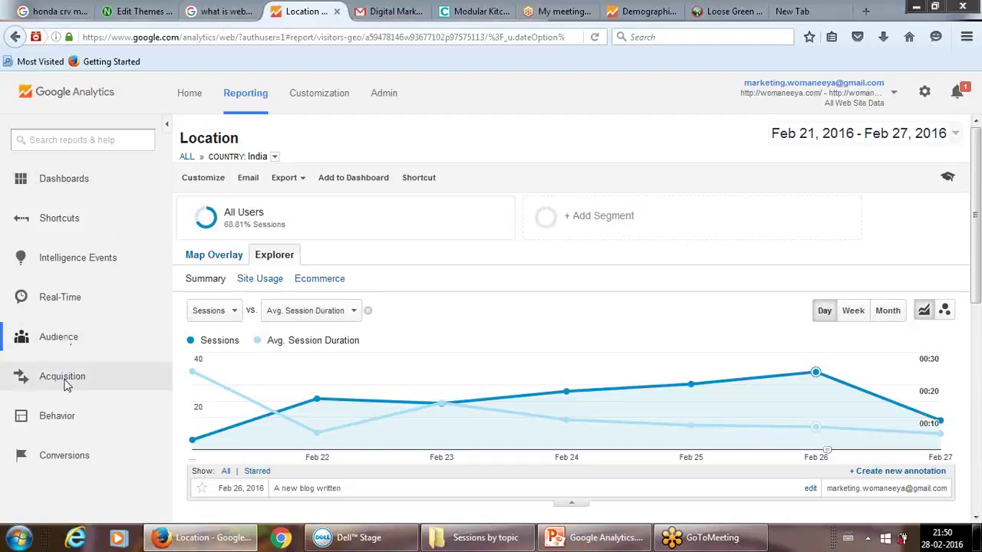
left_click(25, 340)
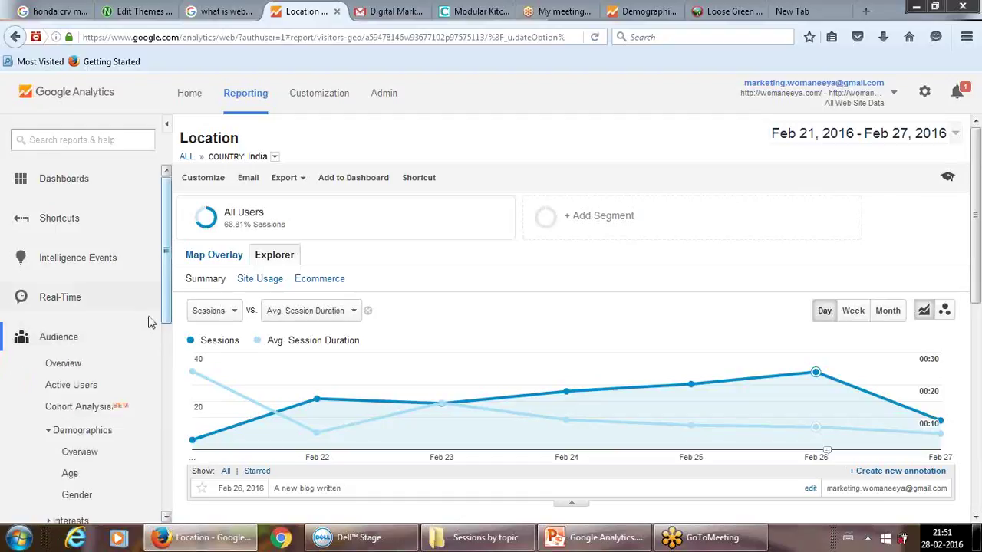
left_click_drag(166, 315, 166, 376)
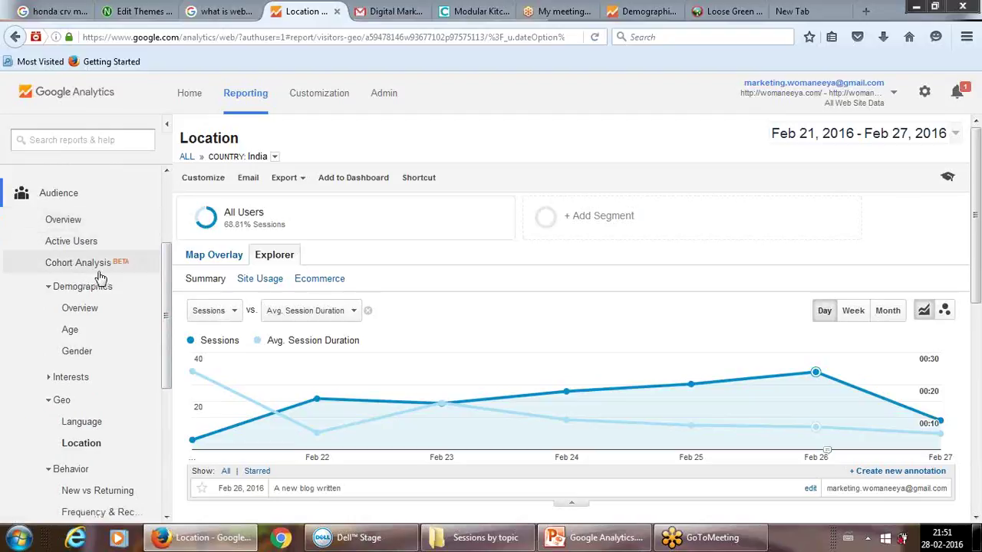
scroll(169, 323, "down", 3)
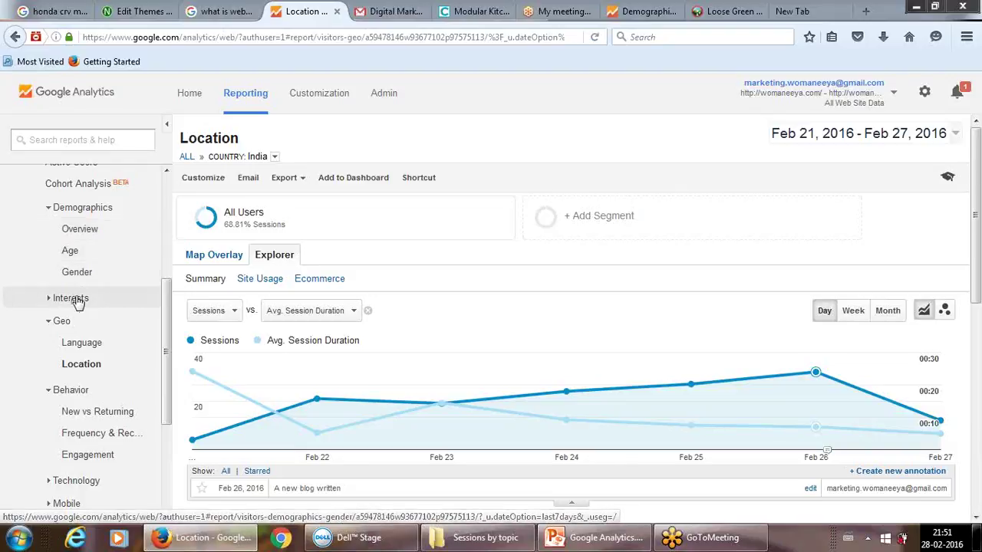
Step: Review India's sessions chart and region table, and drill down into the Delhi region
scroll(167, 363, "down", 2)
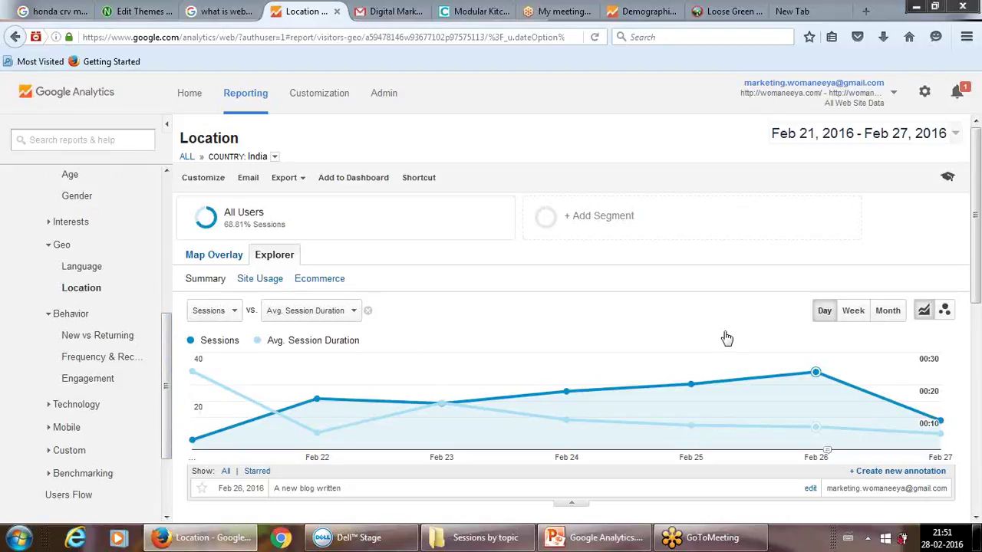
scroll(978, 251, "down", 2)
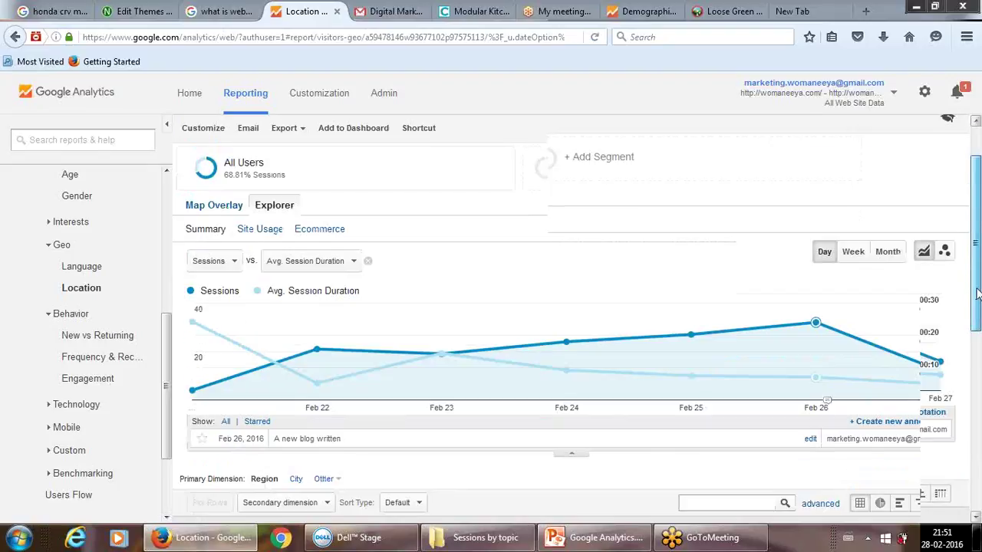
scroll(978, 252, "up", 2)
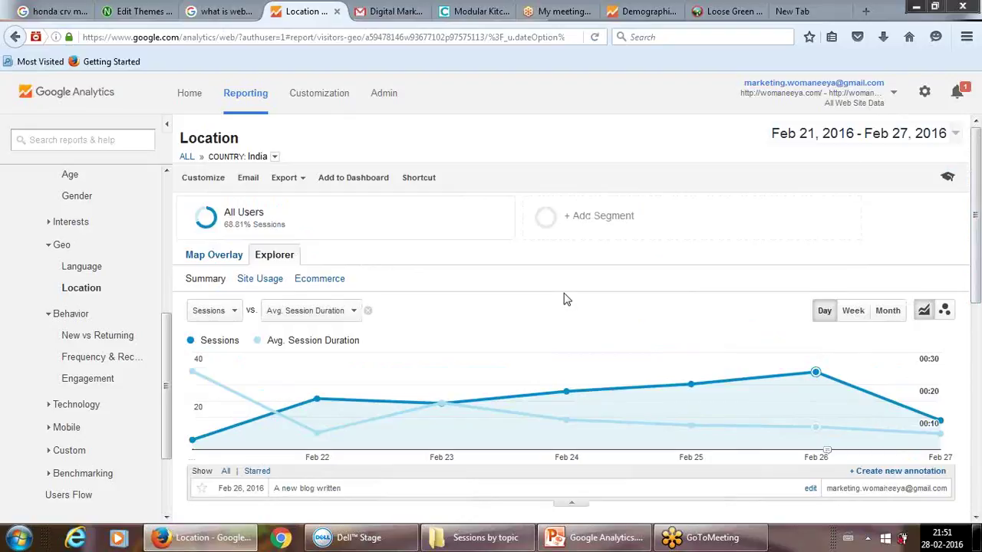
left_click_drag(978, 223, 978, 410)
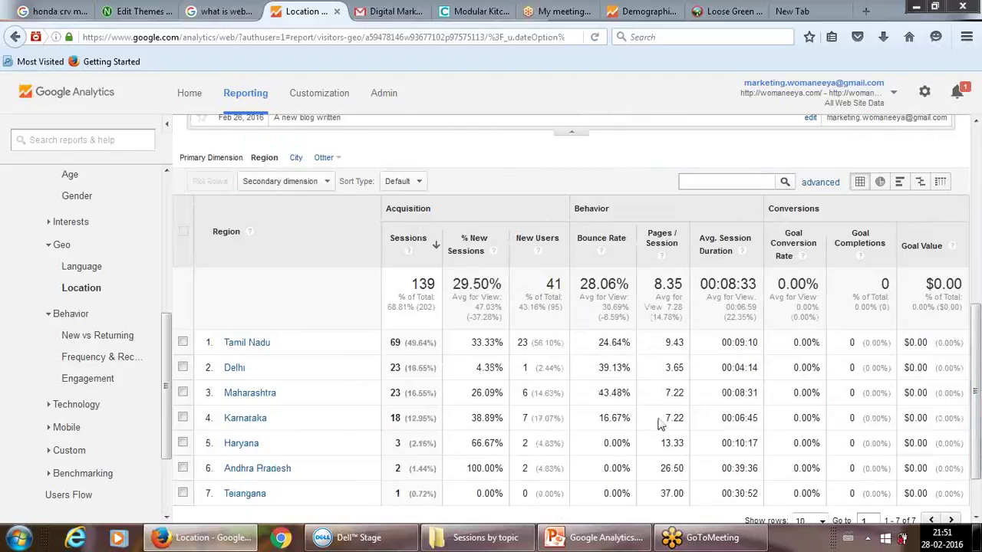
left_click(233, 369)
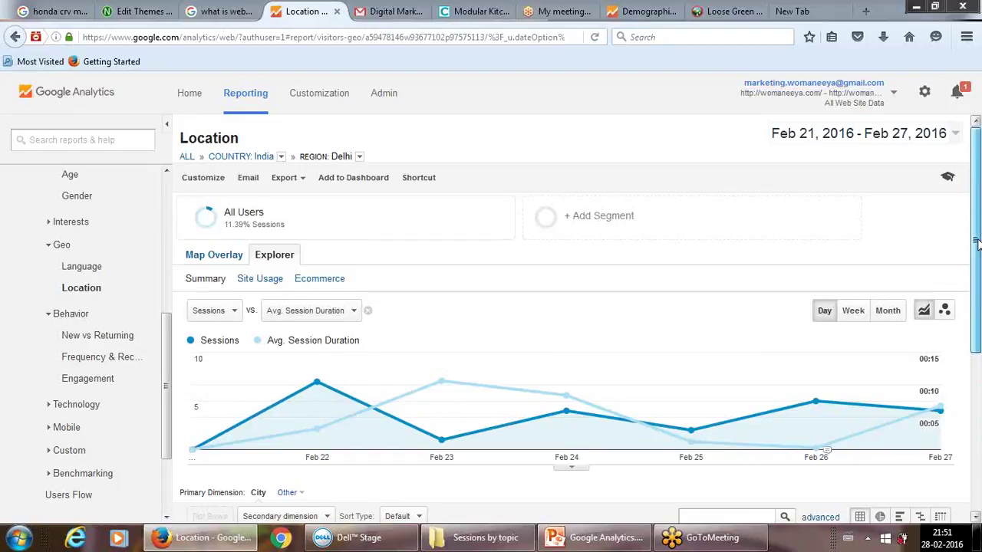
Step: Examine Delhi's sessions and average session duration chart, its city table, and the Demographics, Geo and Behavior report lists
left_click_drag(975, 243, 976, 263)
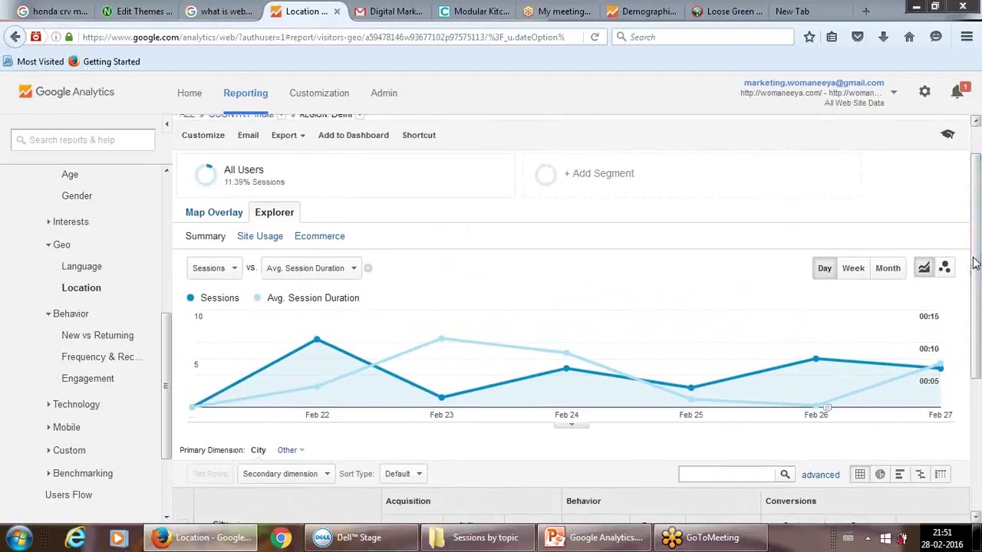
left_click_drag(976, 265, 976, 252)
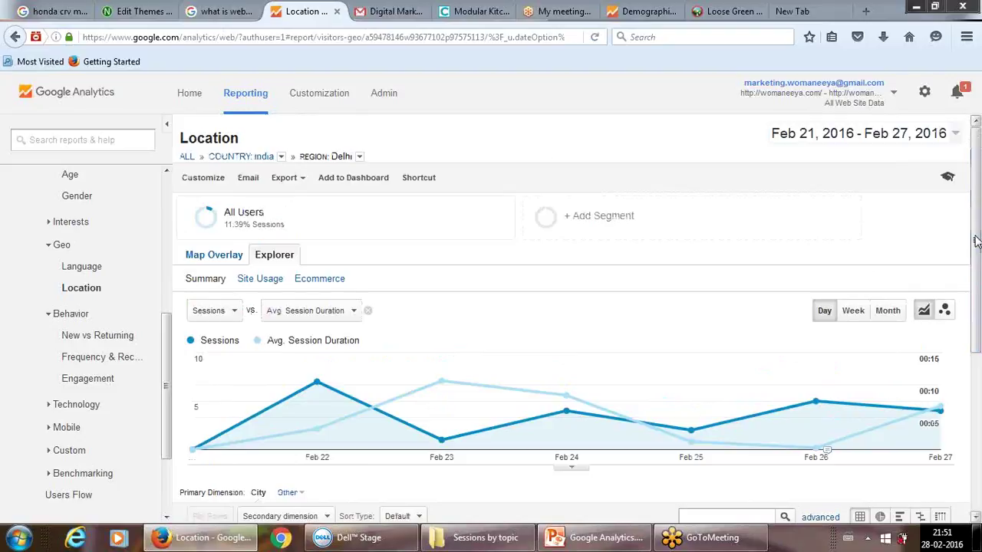
left_click_drag(976, 292, 976, 425)
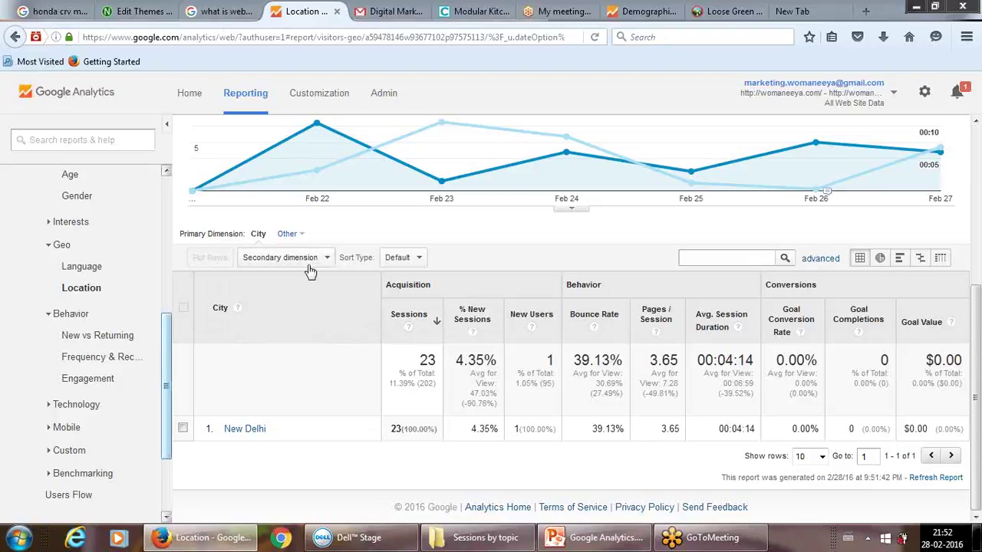
left_click_drag(163, 345, 163, 299)
scroll(163, 299, "down", 2)
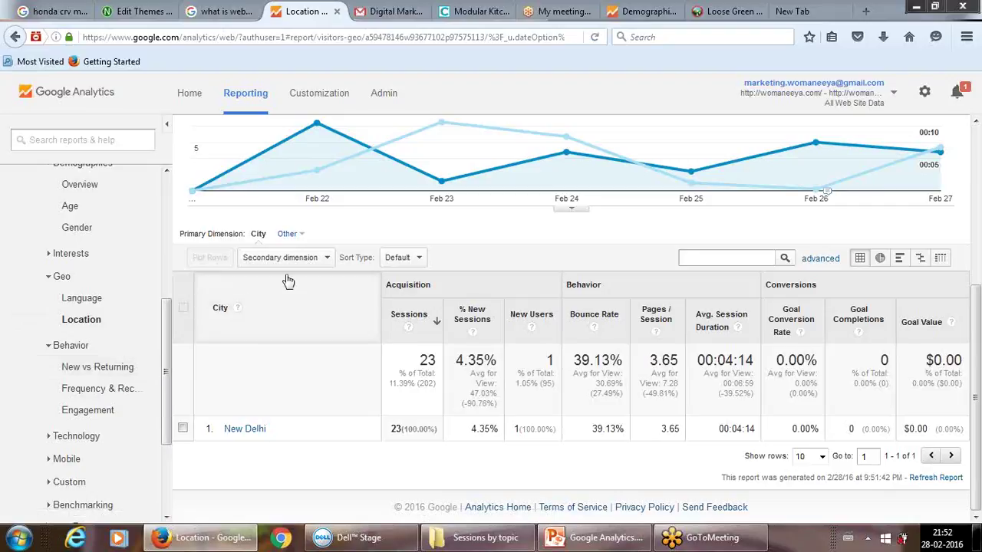
Step: Open the secondary dimension choices for Delhi's city table and inspect the Behavior group, collapsing it again
left_click(320, 259)
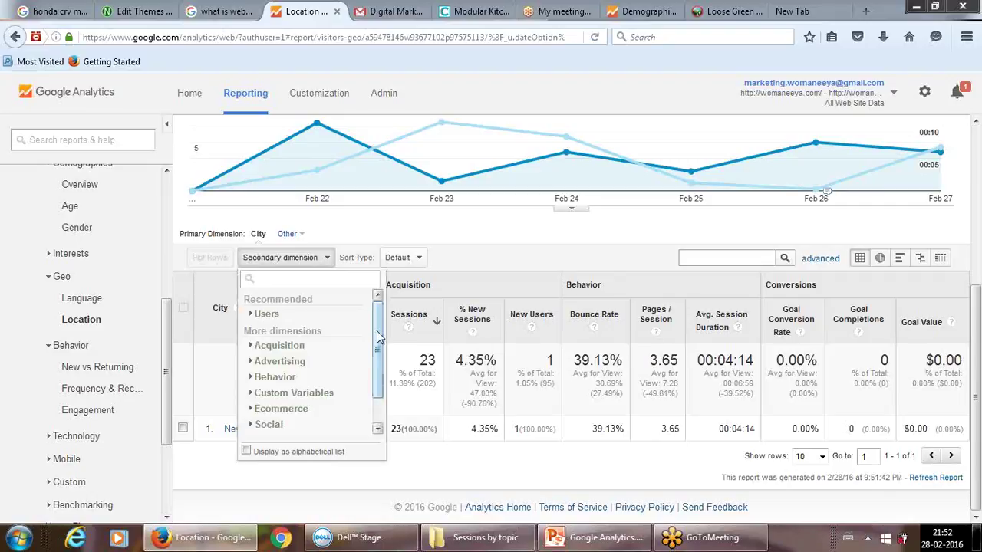
mouse_move(377, 338)
left_mouse_down()
mouse_move(378, 366)
mouse_move(378, 337)
left_mouse_up()
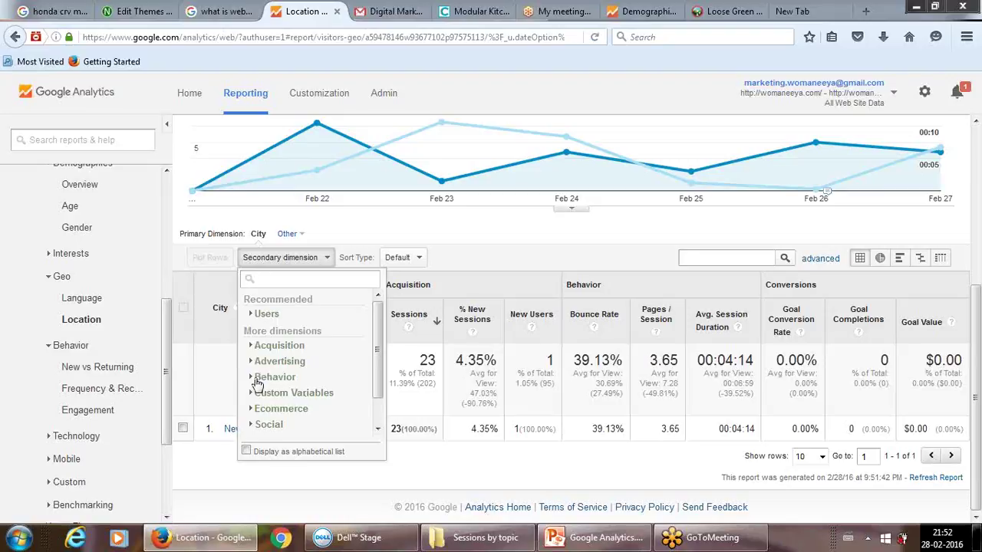
left_click(254, 378)
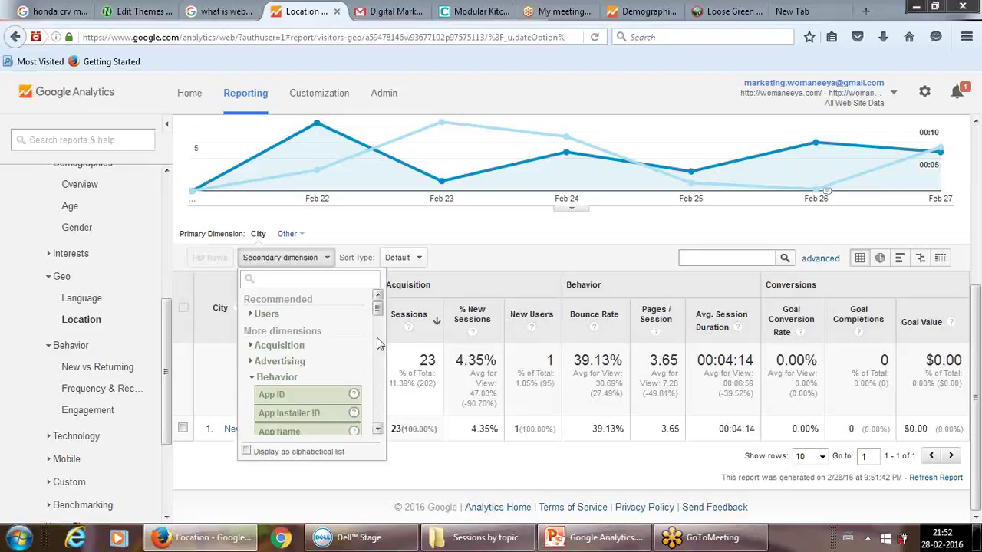
mouse_move(378, 313)
left_mouse_down()
mouse_move(382, 424)
mouse_move(379, 309)
left_mouse_up()
left_click(254, 379)
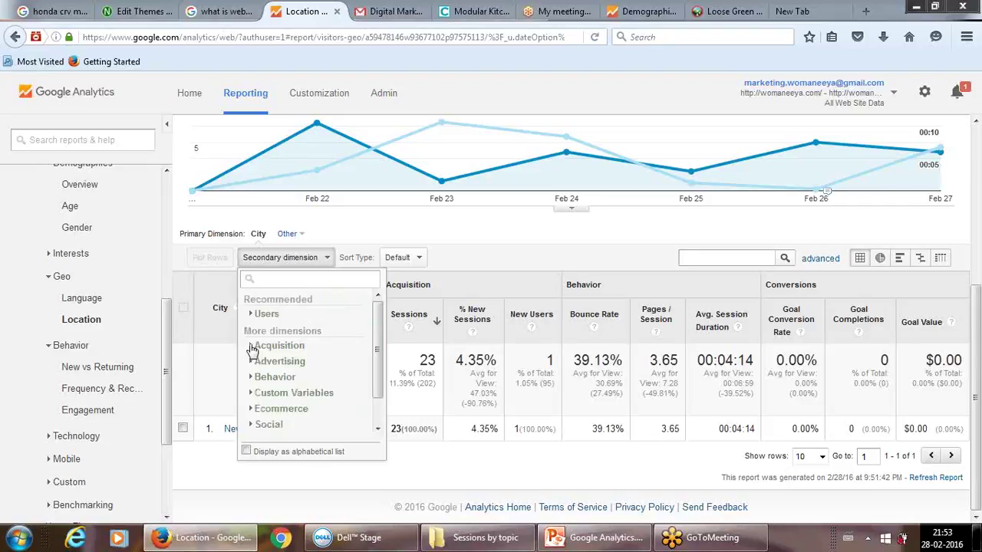
Step: Inspect the Acquisition and Users secondary dimension groups and close the choices without picking one
left_click(252, 346)
left_click(252, 346)
left_click(253, 314)
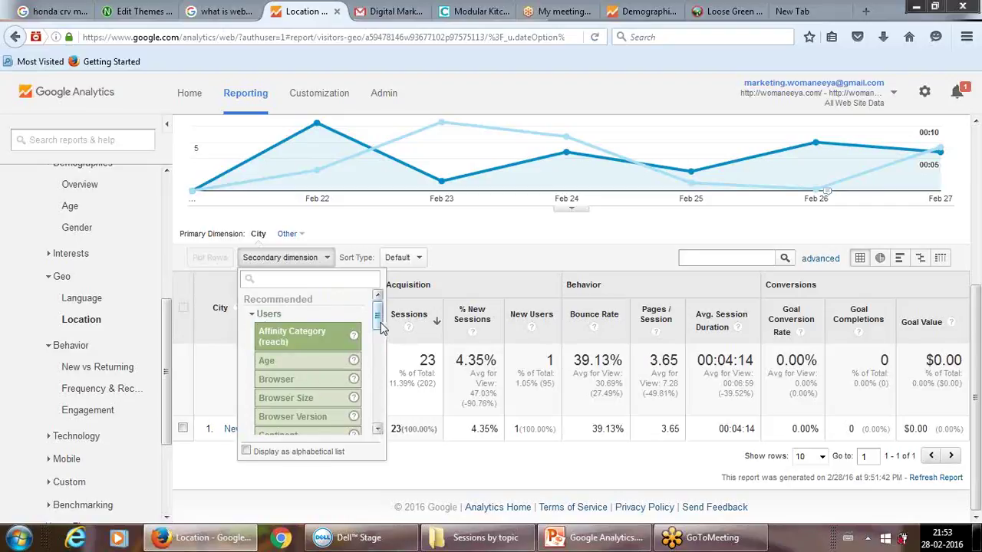
left_click_drag(377, 314, 377, 412)
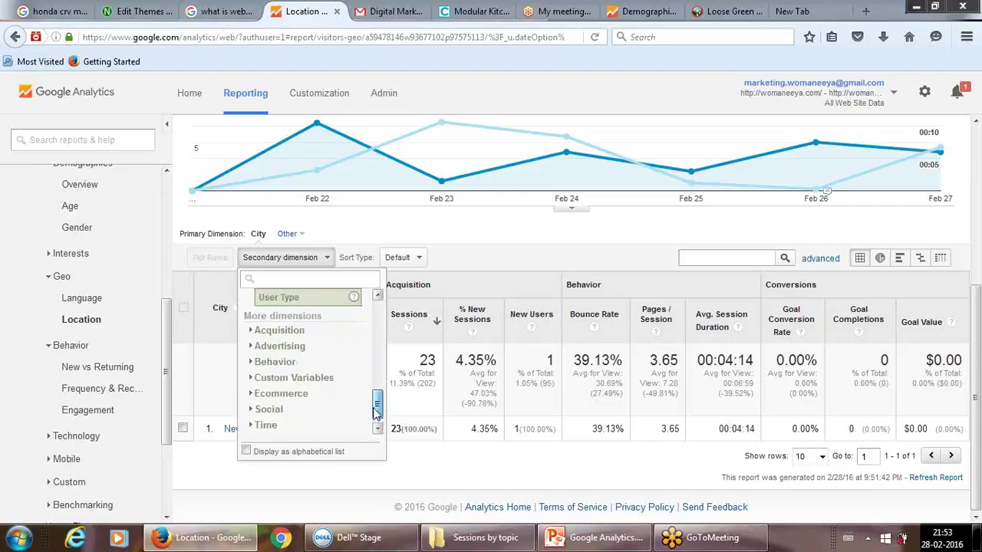
left_click_drag(376, 415, 376, 314)
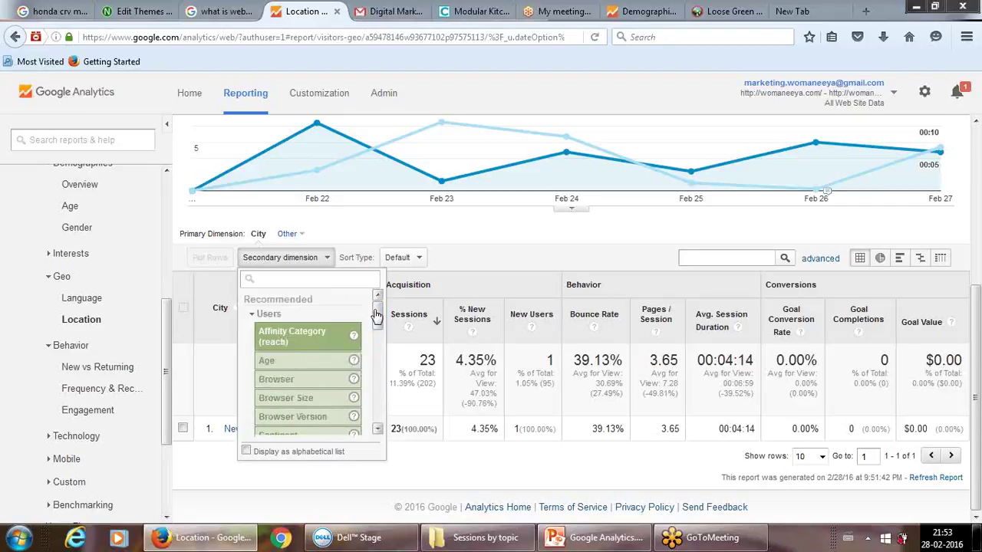
left_click(254, 316)
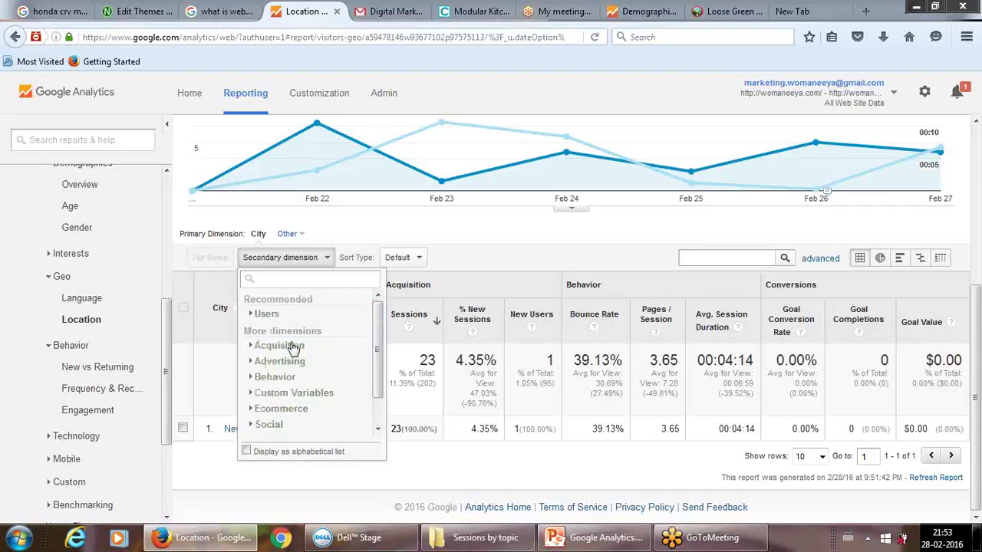
left_click(461, 257)
Step: View the New vs Returning report down to its User Type table
left_click(101, 367)
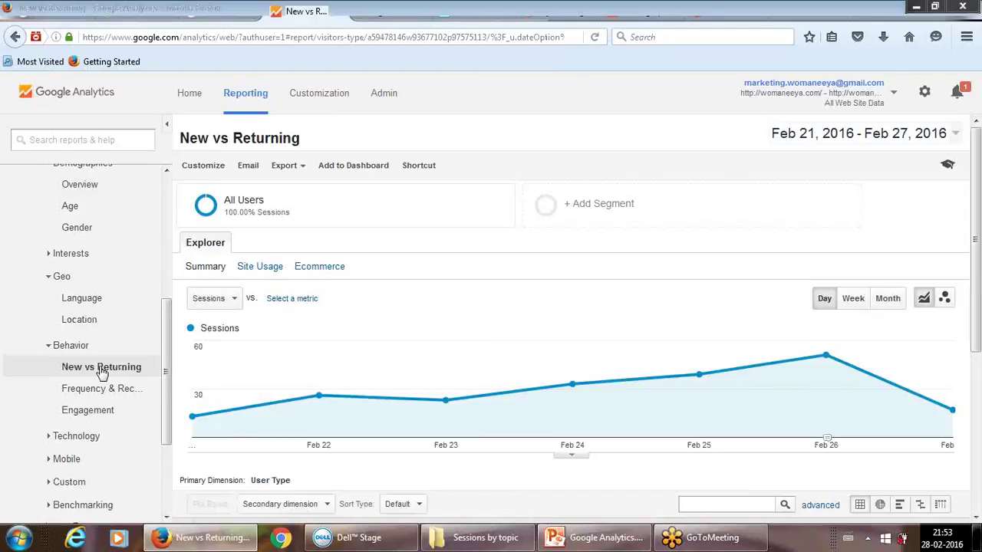
left_click_drag(978, 238, 978, 390)
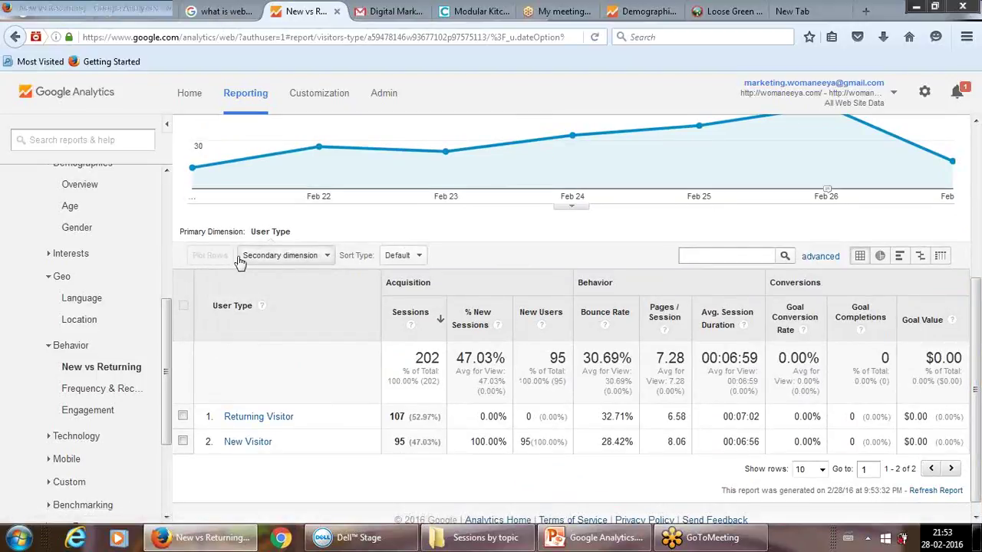
Step: Return to the Location report's Explorer view and drill into India to show its region table
left_click(81, 322)
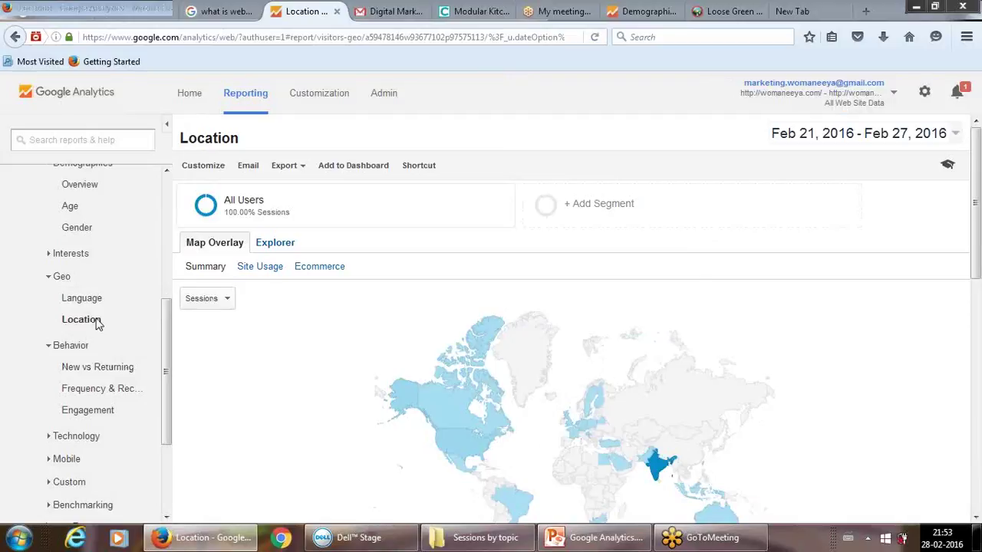
left_click(263, 243)
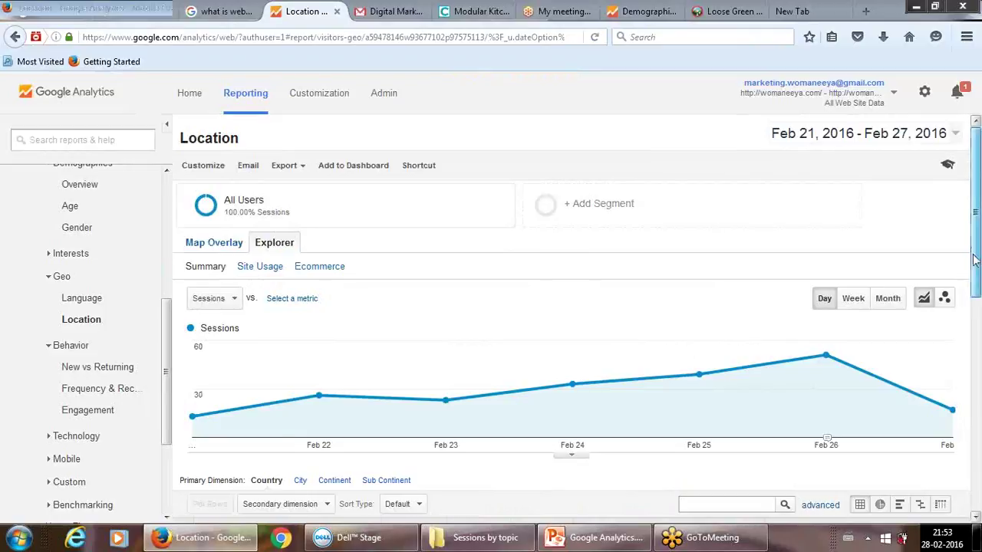
scroll(974, 261, "down", 3)
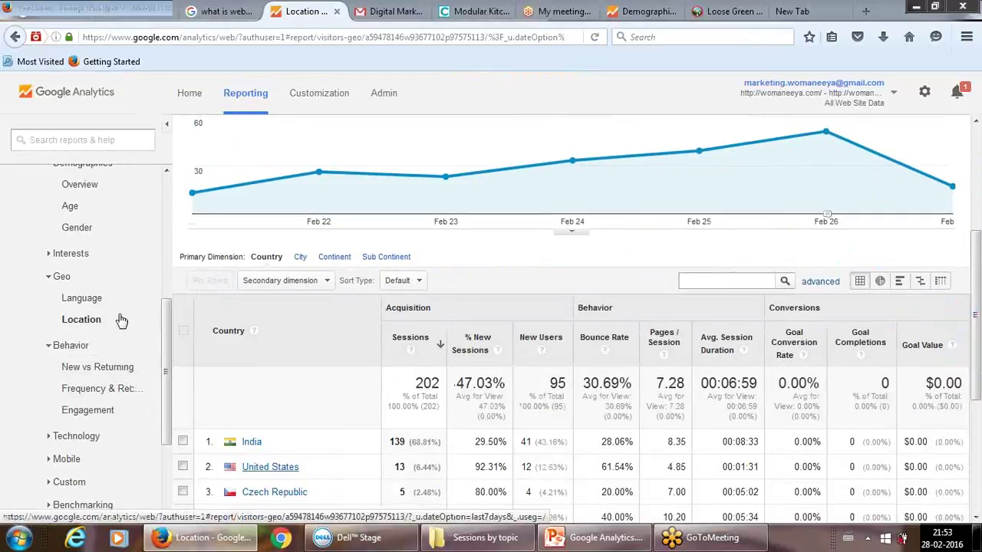
left_click(257, 442)
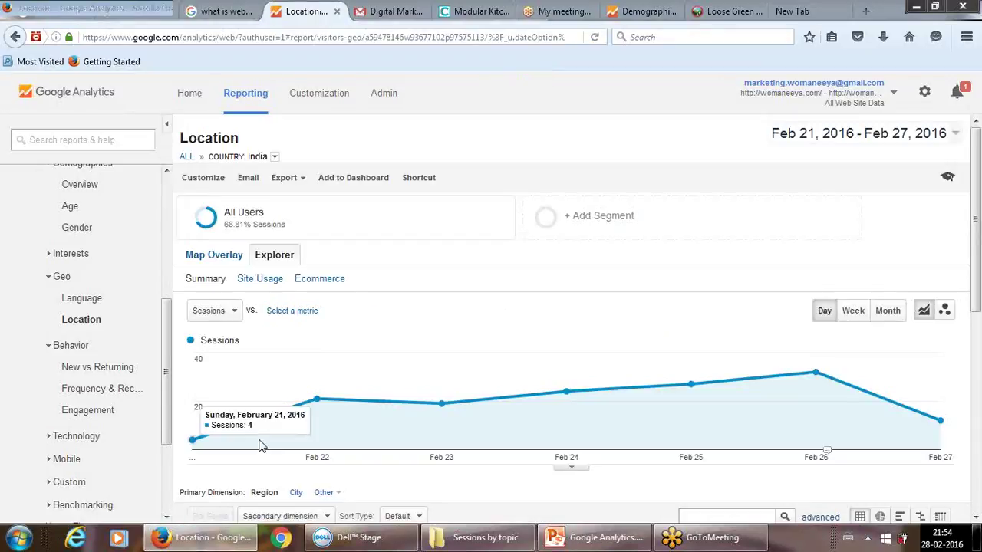
left_click_drag(975, 238, 979, 394)
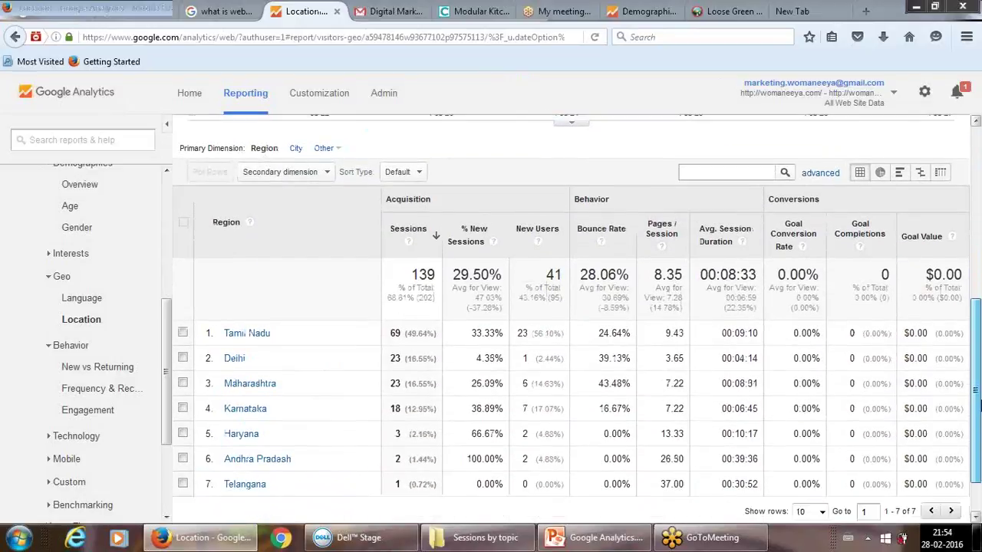
Step: Add Age from the Users group as the secondary dimension of India's region table
left_click(329, 173)
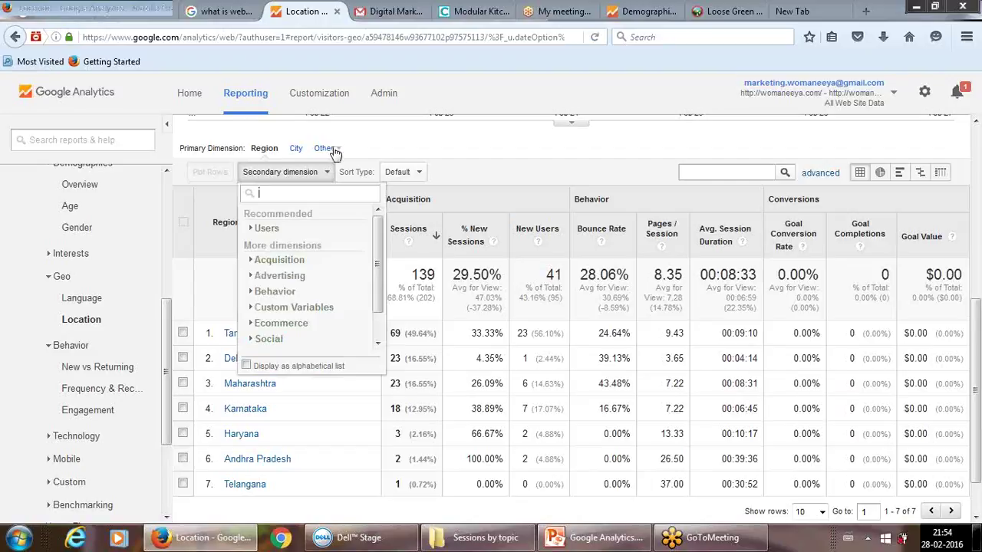
left_click(254, 230)
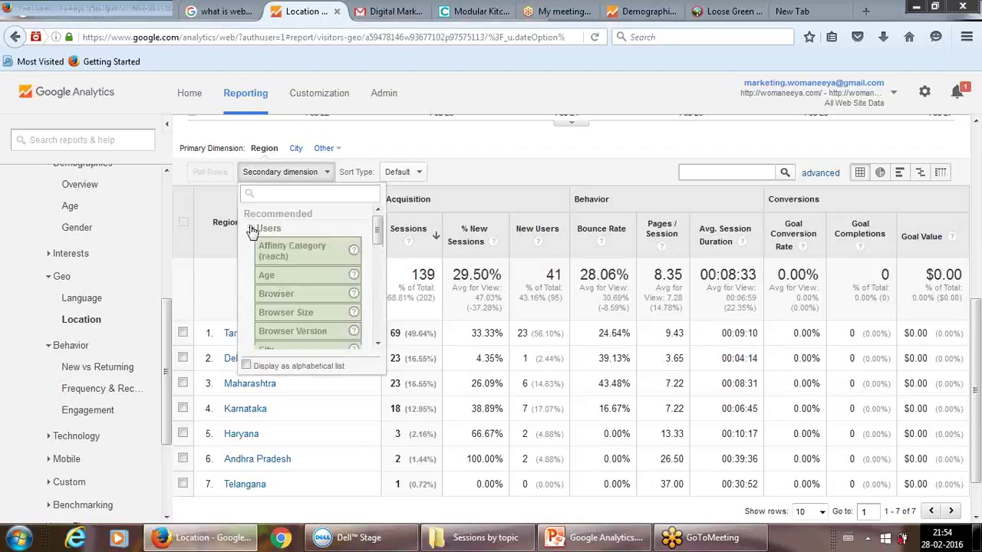
scroll(376, 251, "down", 1)
left_click_drag(377, 251, 377, 270)
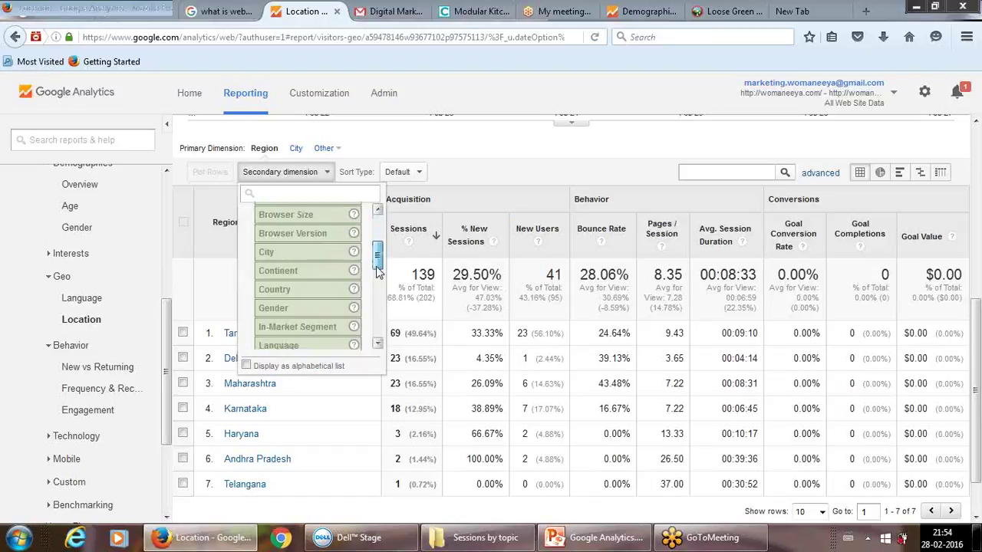
mouse_move(377, 270)
left_mouse_down()
mouse_move(377, 304)
mouse_move(376, 258)
left_mouse_up()
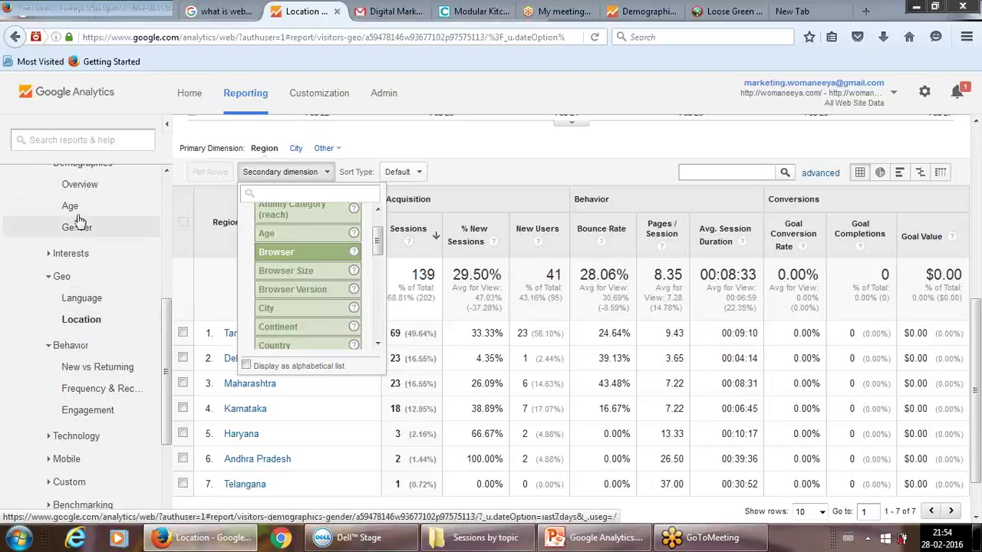
left_click(349, 243)
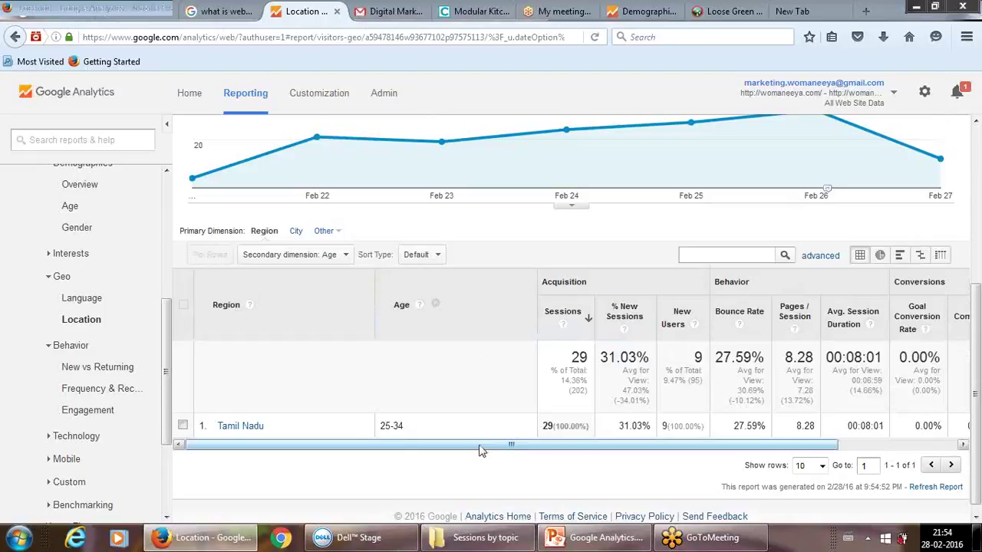
Step: Review the region table's age breakdown, dismiss the meeting reminder, and look over the Demographics and Geo reports in the navigation
left_click_drag(643, 440, 550, 453)
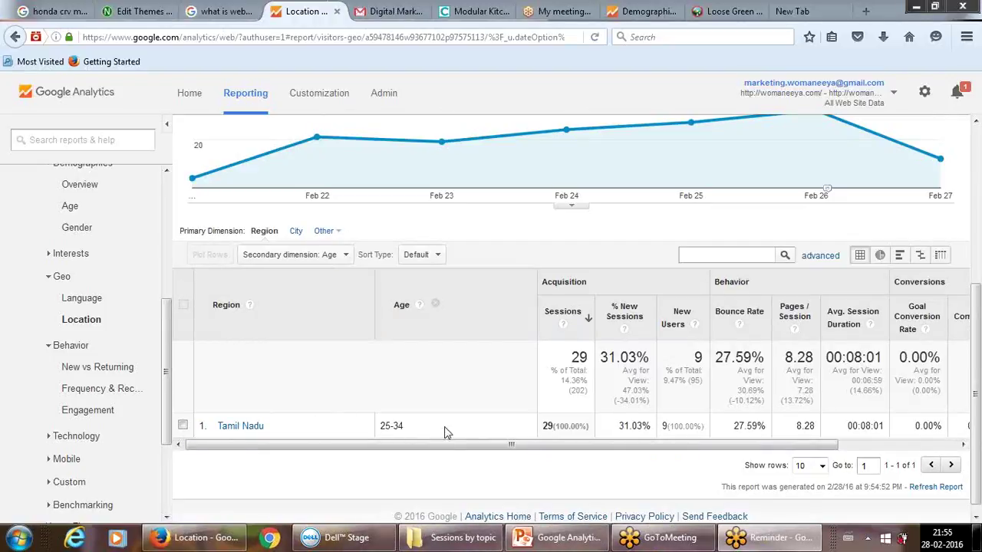
left_click(588, 212)
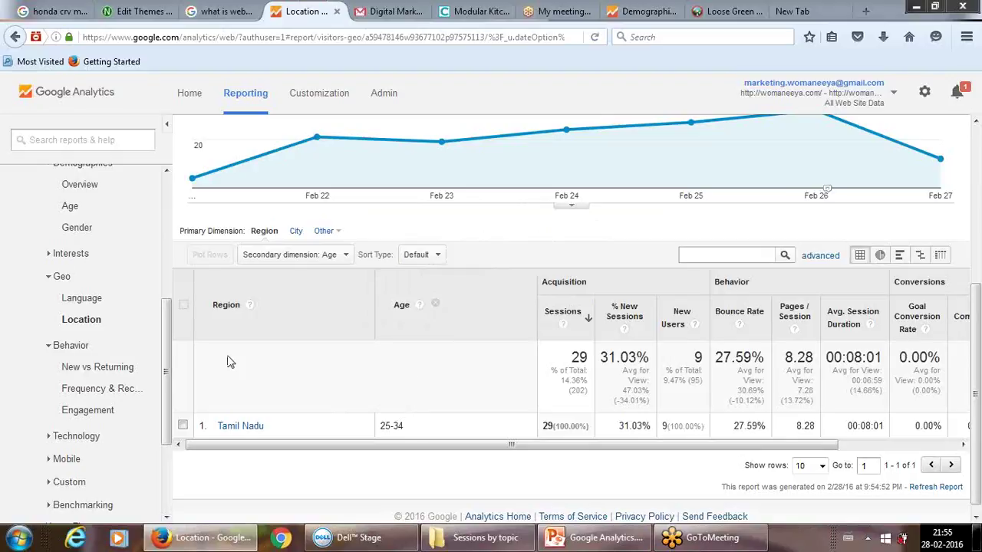
left_click_drag(165, 361, 167, 326)
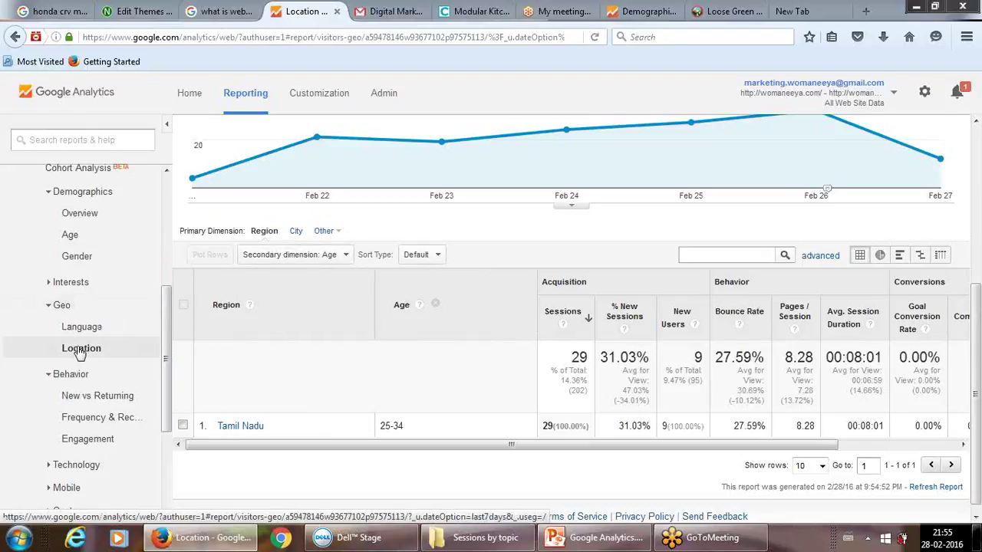
mouse_move(165, 353)
left_mouse_down()
mouse_move(166, 384)
mouse_move(165, 367)
left_mouse_up()
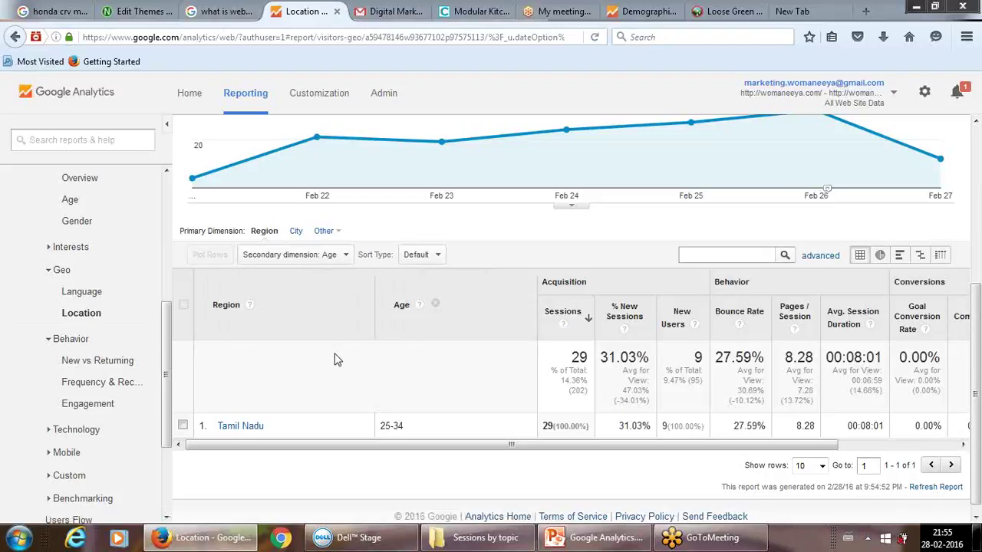
Step: Change the secondary dimension of India's region table from Age to Gender and compare the bounce rates for female and male visitors
left_click(333, 255)
left_click(334, 255)
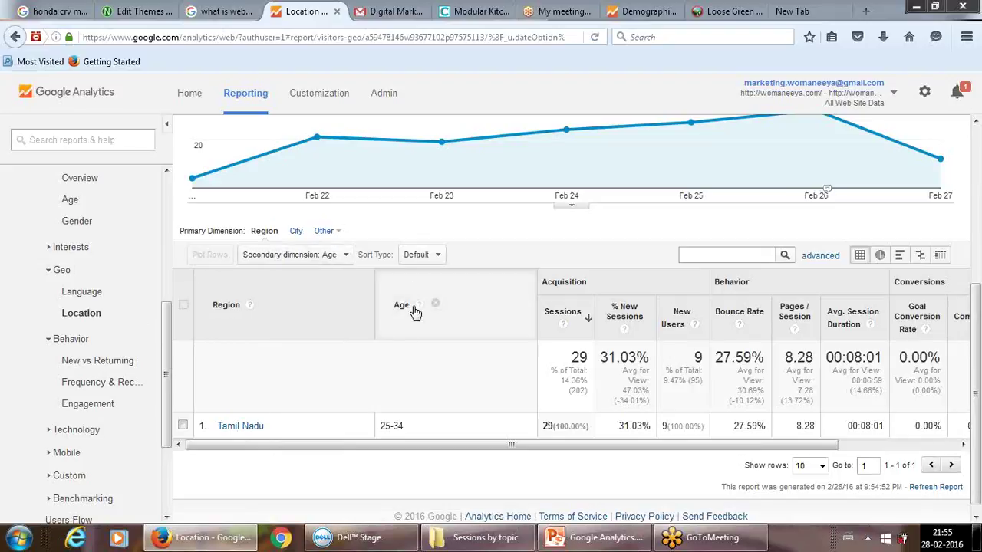
left_click(322, 257)
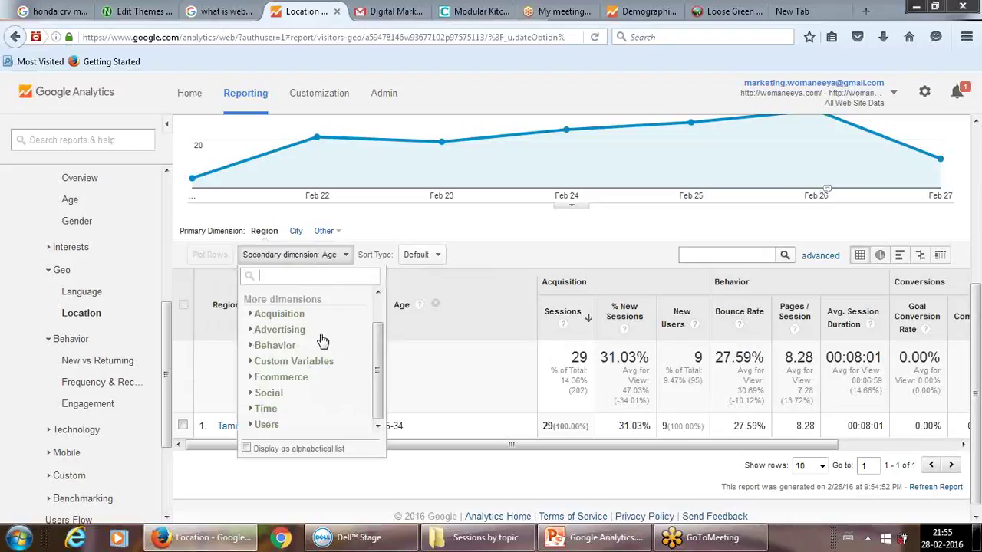
scroll(376, 360, "up", 2)
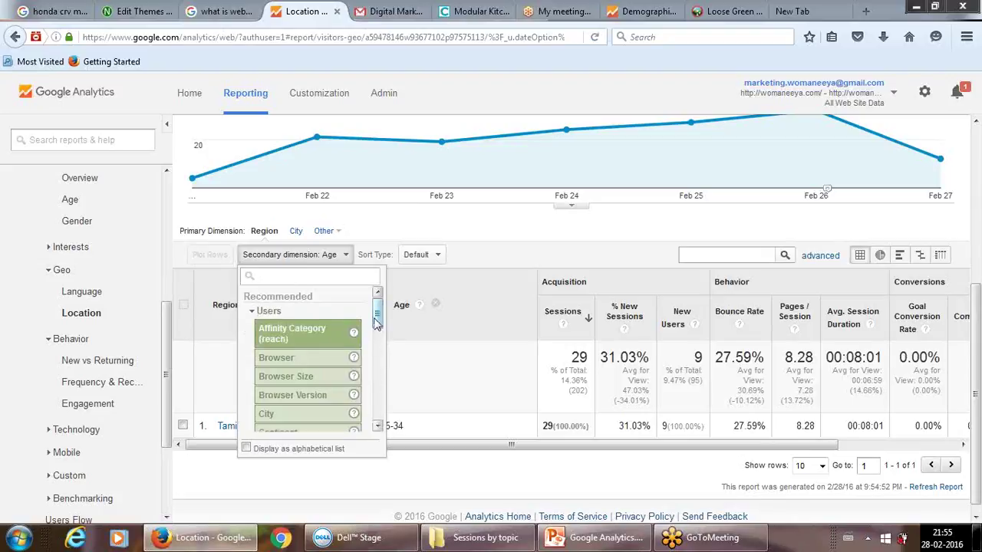
left_click_drag(377, 305, 376, 359)
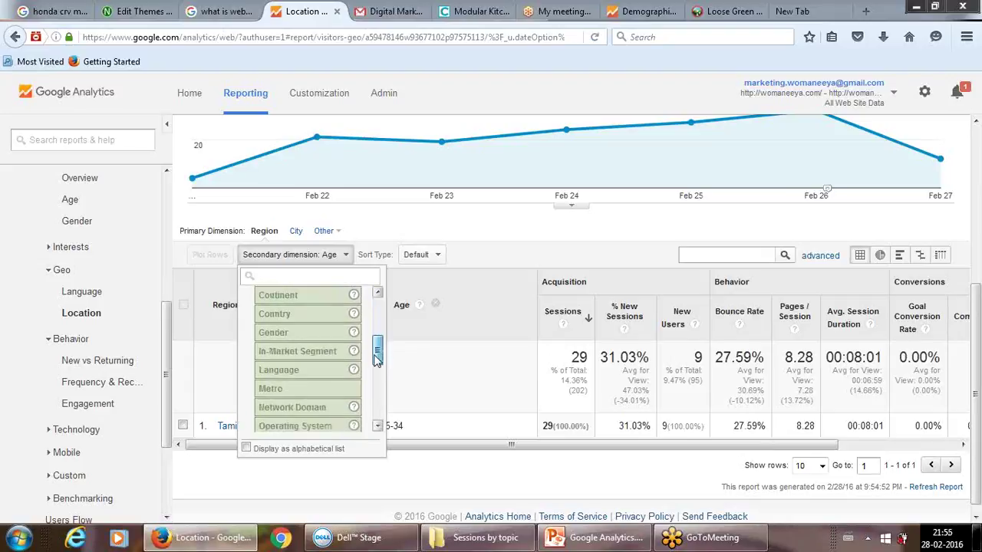
mouse_move(353, 331)
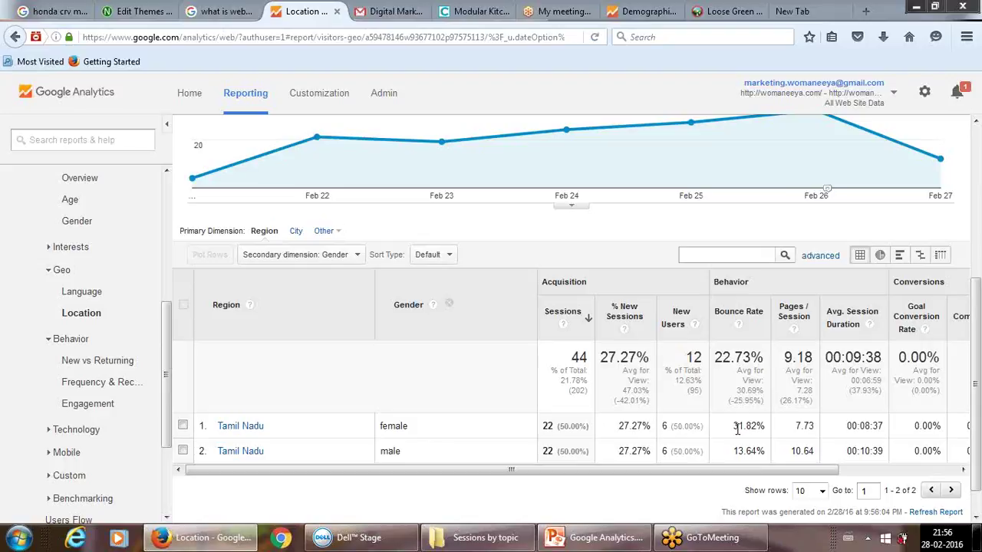
left_click_drag(736, 427, 743, 431)
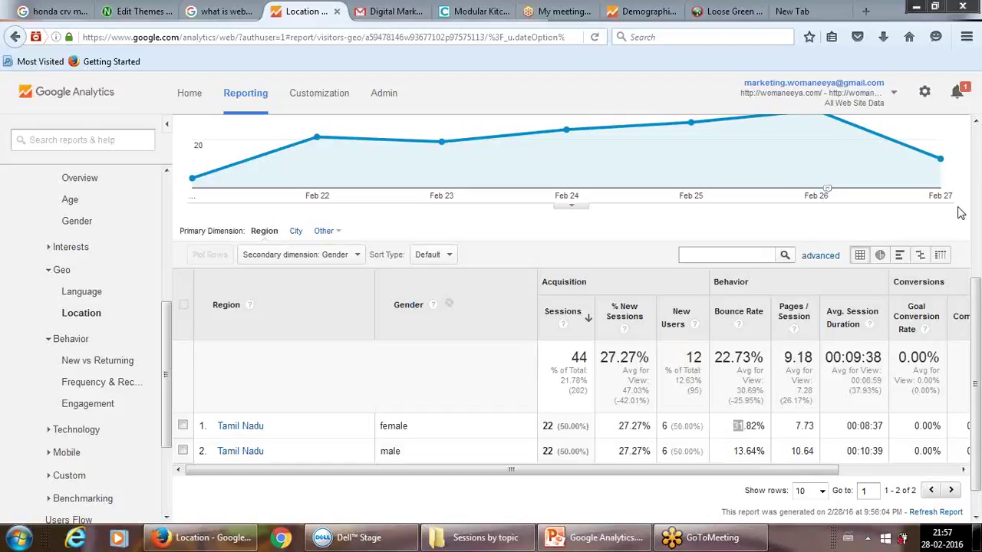
Step: Open the Admin page in a separate browser tab and look over its account, property and view options
right_click(387, 95)
left_click(409, 106)
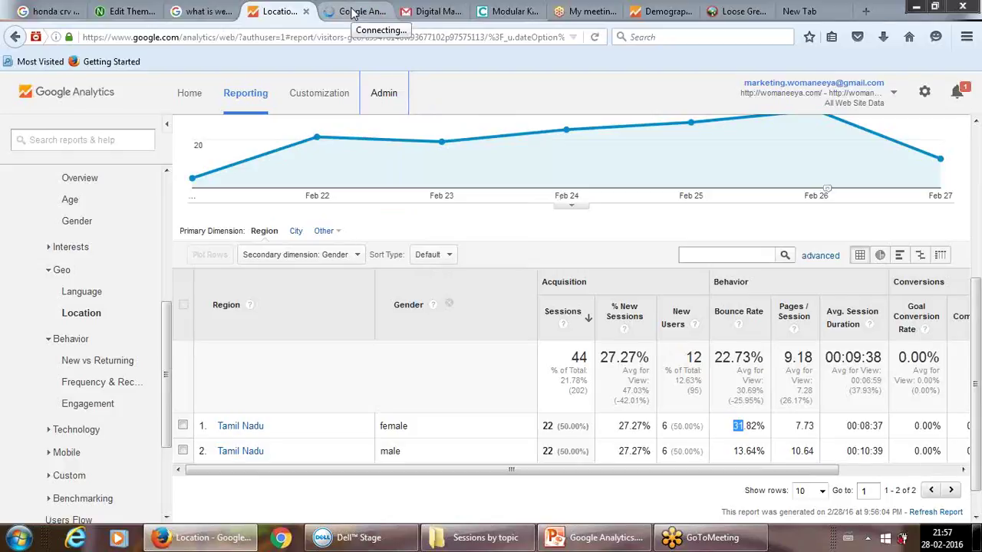
left_click(353, 13)
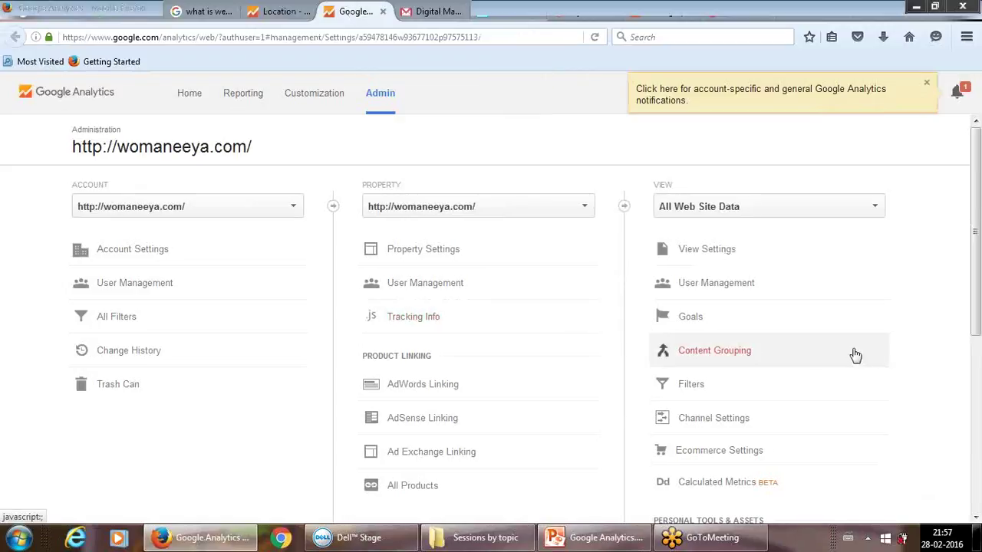
mouse_move(978, 246)
left_mouse_down()
mouse_move(979, 351)
mouse_move(976, 240)
left_mouse_up()
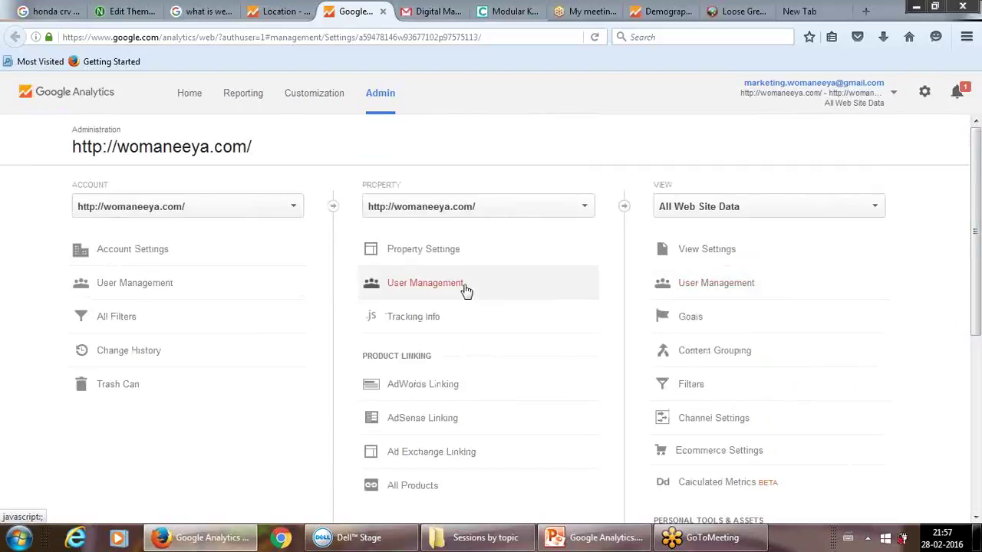
Step: View the Property Settings of the womaneeya.com property, return to the Administration overview and look through its options
left_click(400, 257)
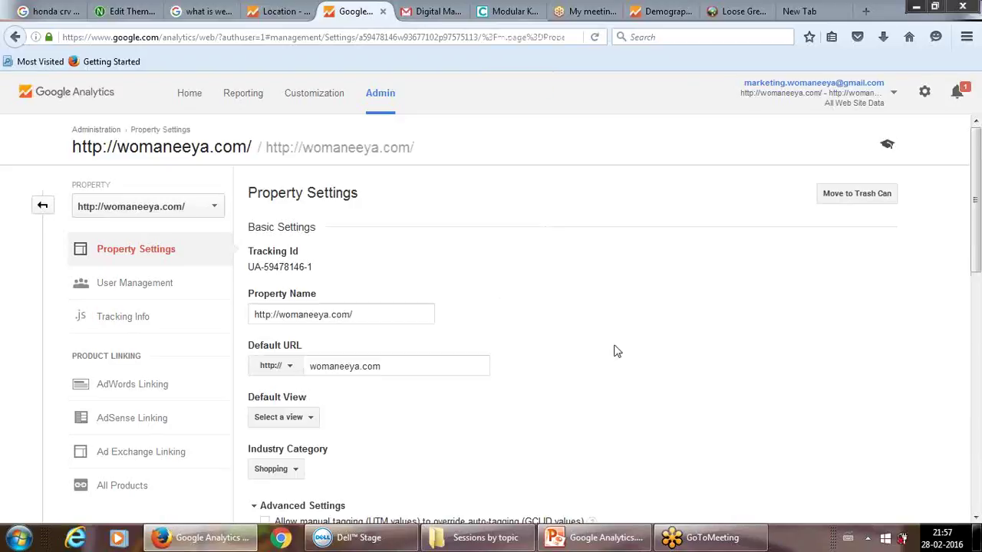
left_click(44, 206)
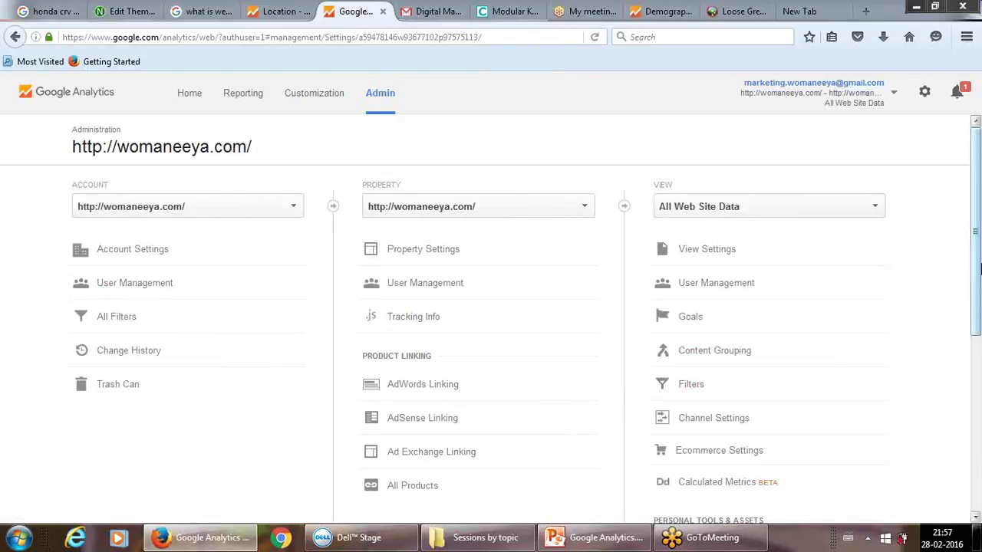
scroll(979, 300, "down", 1)
left_click_drag(979, 299, 978, 240)
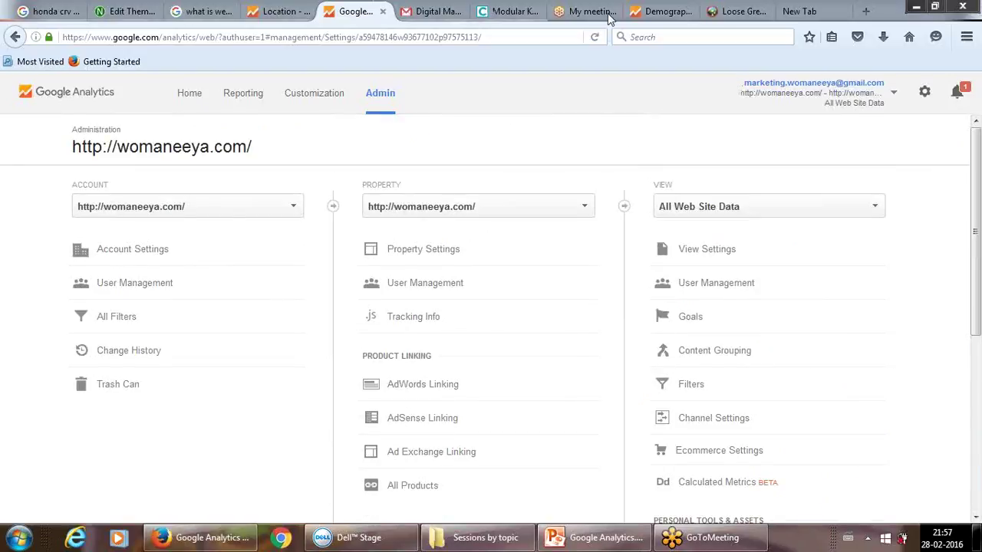
Step: Review the View Settings of All Web Site Data down to the site search settings, and return to the Administration overview
left_click(707, 252)
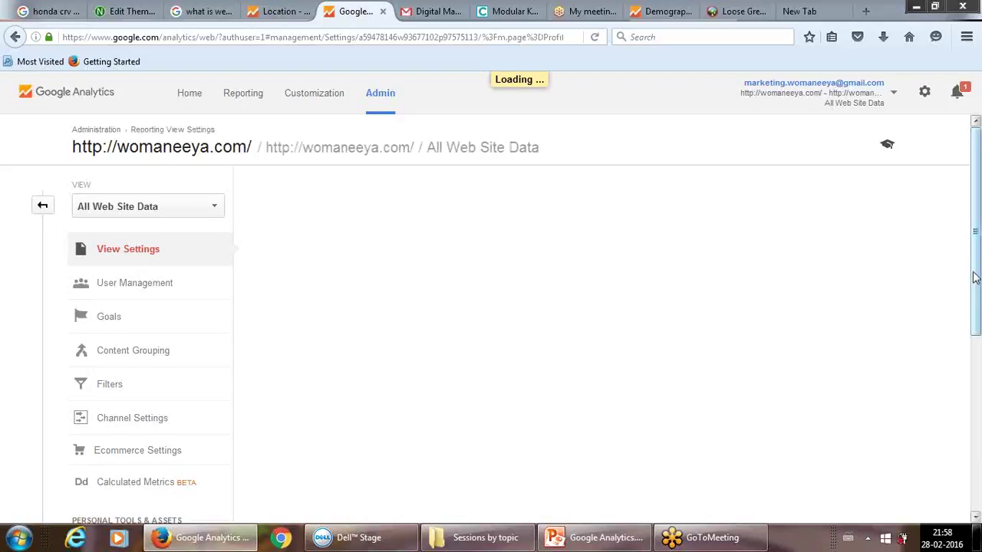
scroll(975, 276, "down", 3)
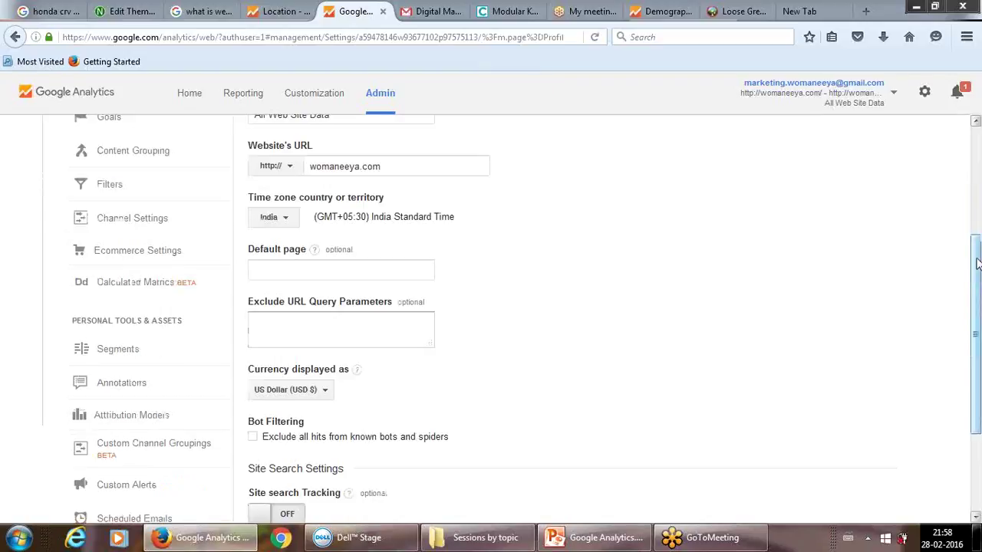
left_click_drag(976, 284, 978, 380)
scroll(978, 367, "up", 2)
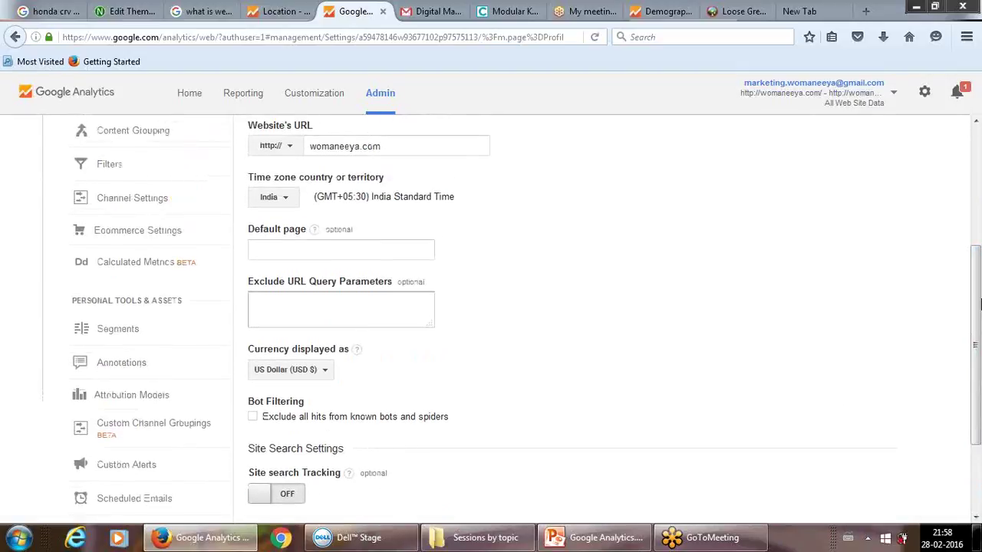
left_click_drag(975, 261, 978, 107)
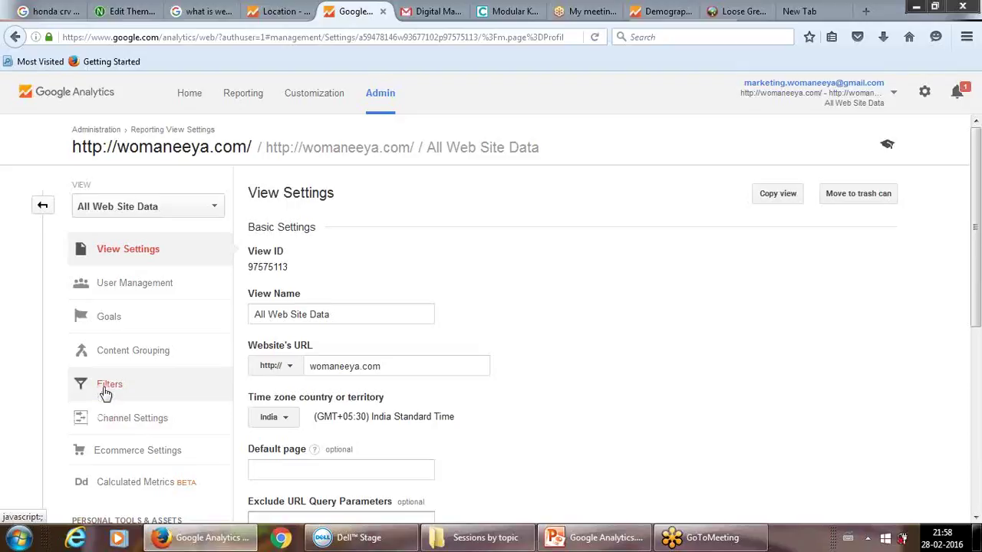
left_click(43, 207)
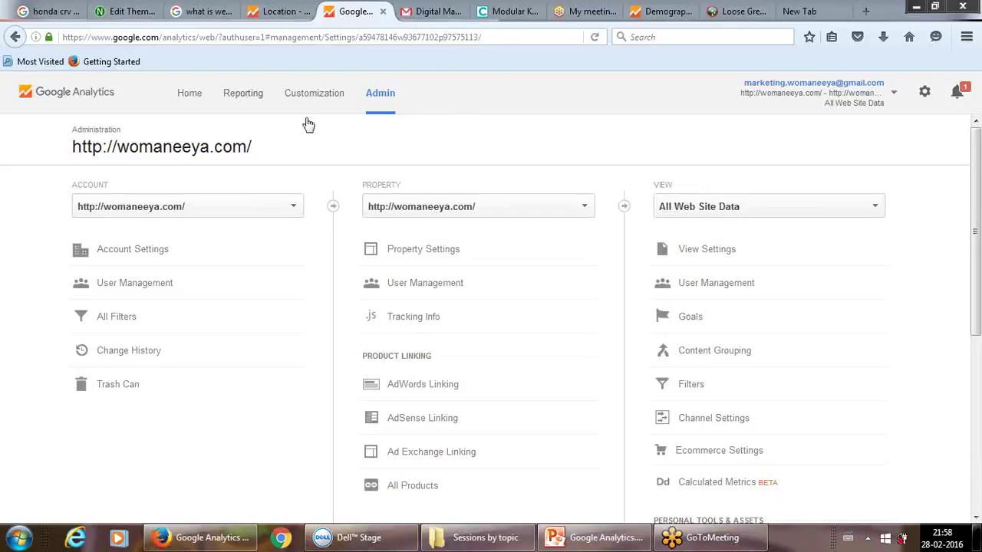
Step: Open the Audience Overview report and look through its sessions chart, summary metrics and language table
left_click(244, 96)
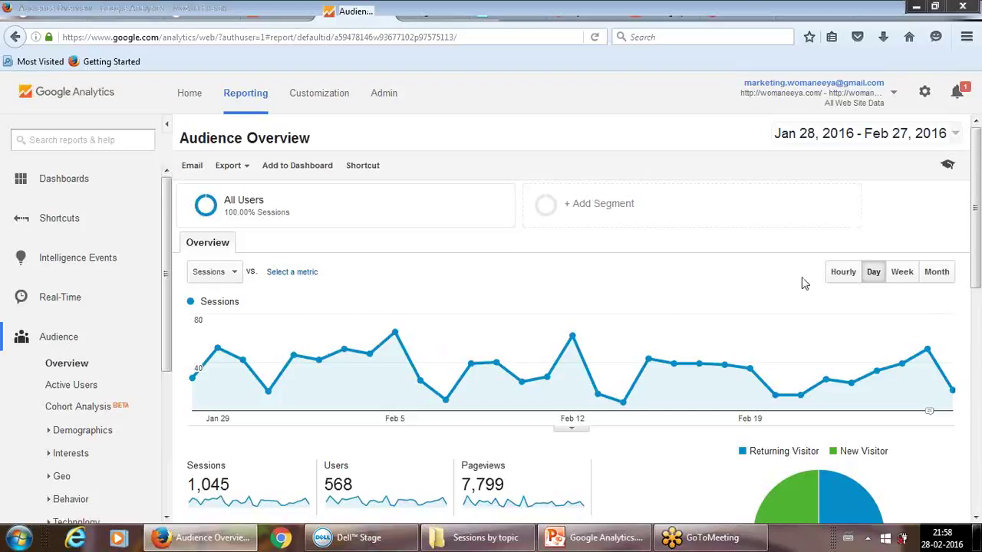
scroll(976, 209, "down", 1)
scroll(977, 209, "up", 1)
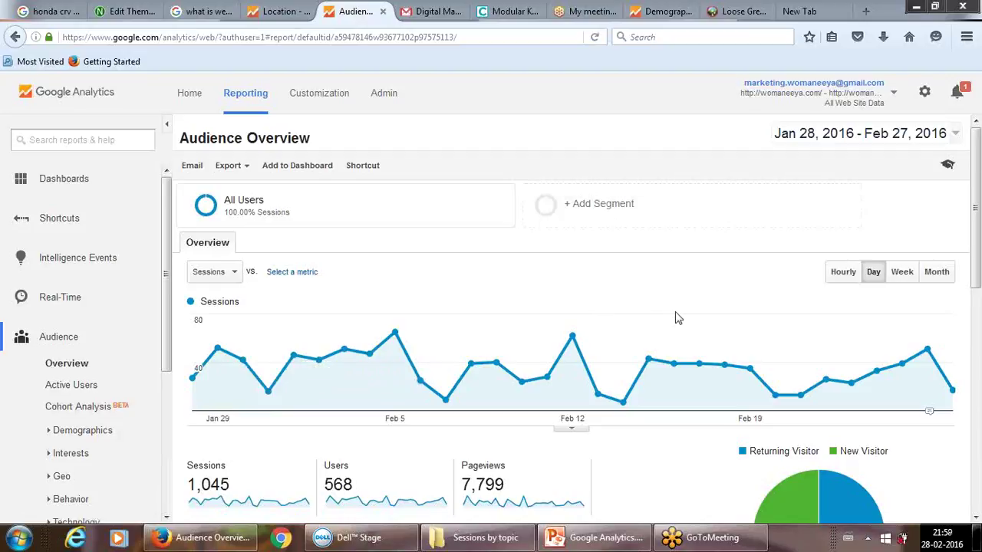
scroll(978, 250, "down", 2)
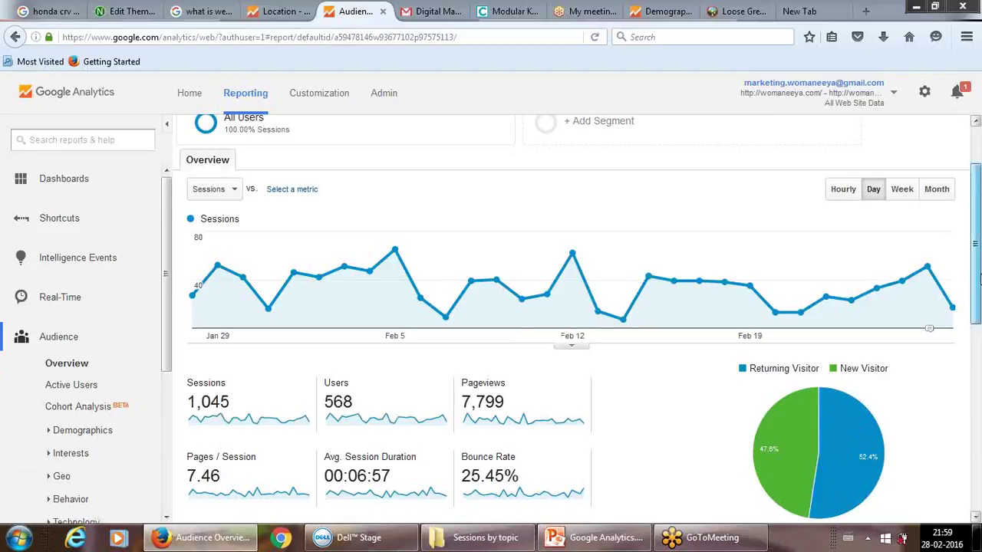
scroll(978, 228, "up", 2)
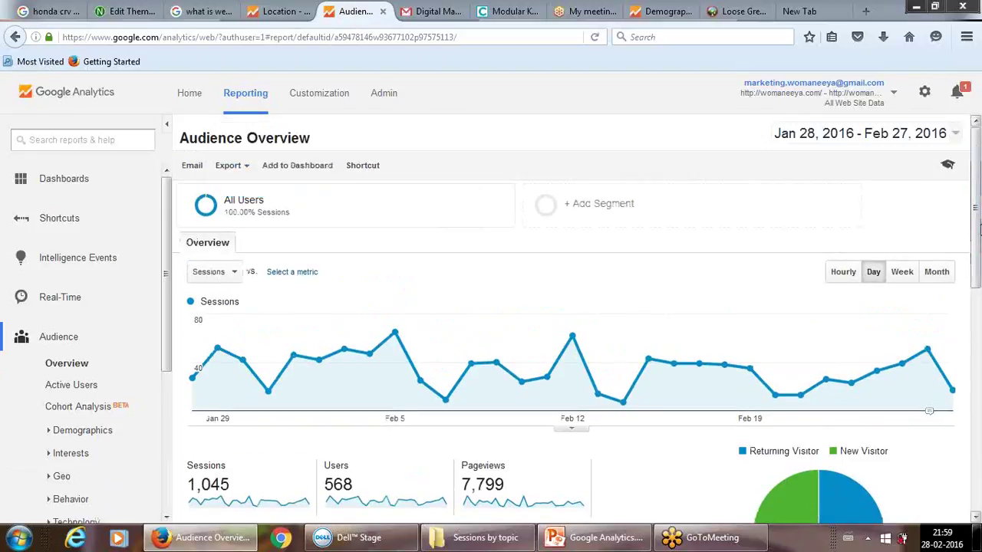
left_click_drag(978, 229, 978, 432)
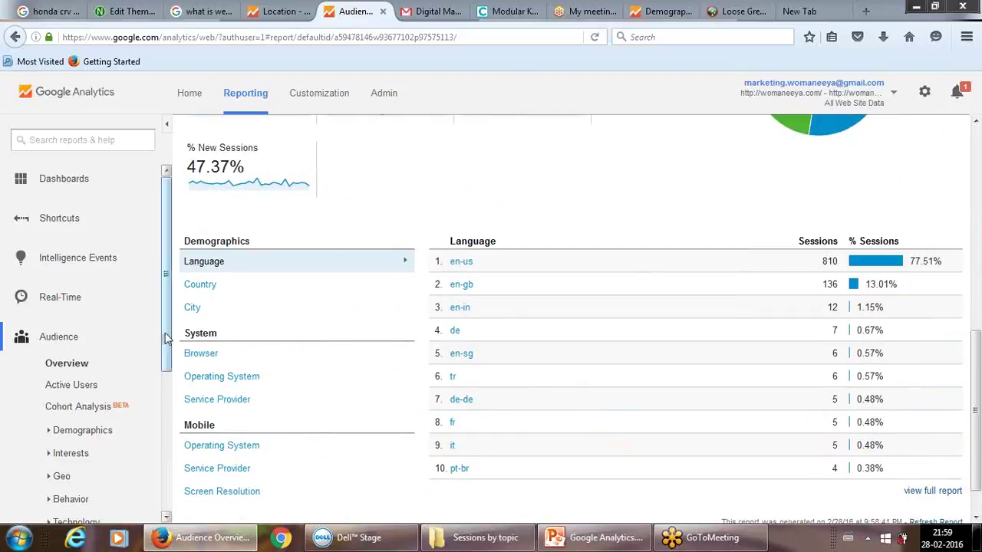
Step: Open the Location report from the Geo group of the Audience reports
left_click_drag(167, 340, 166, 417)
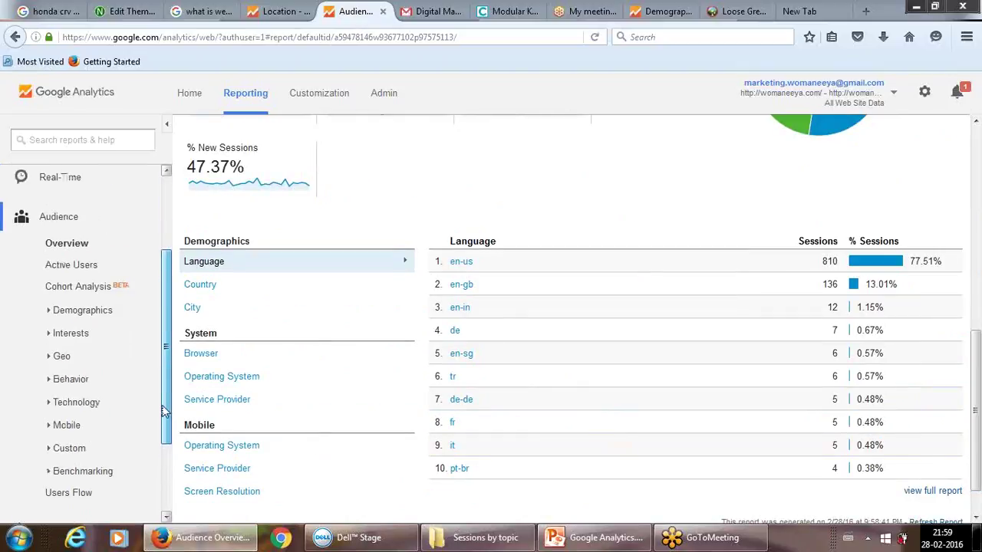
left_click(56, 358)
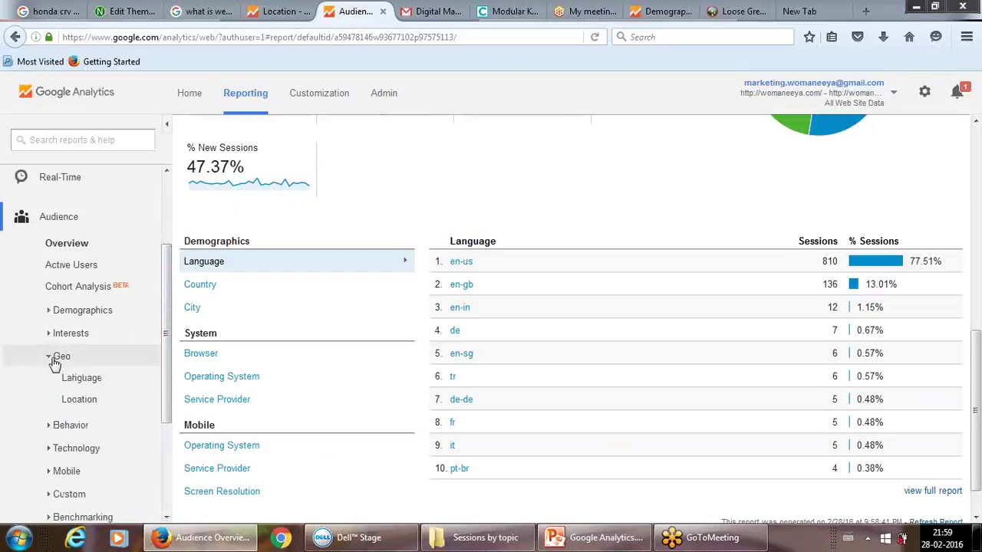
left_click(71, 407)
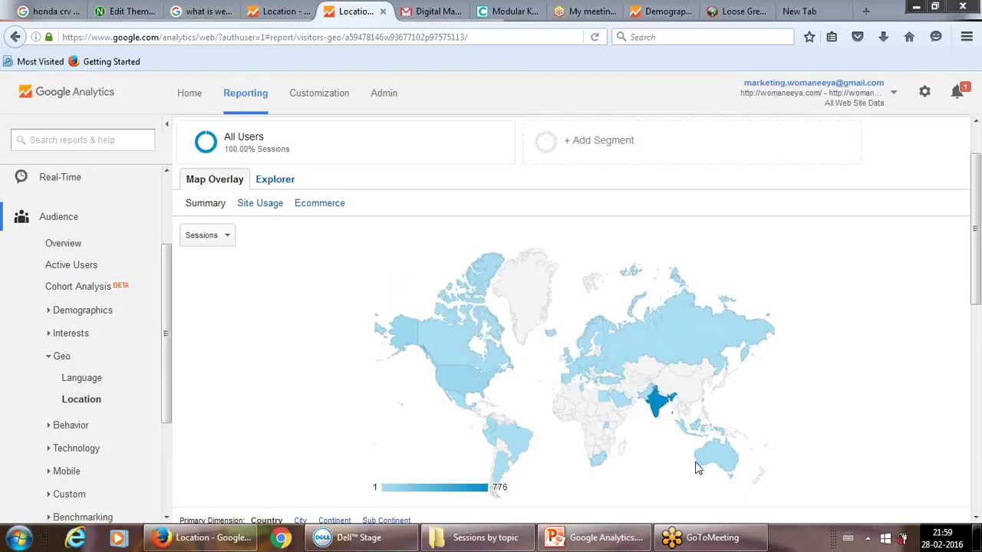
Step: Drill into India on the world map and check the session counts of Rajasthan, Chhattisgarh, Karnataka and other states
left_click(656, 401)
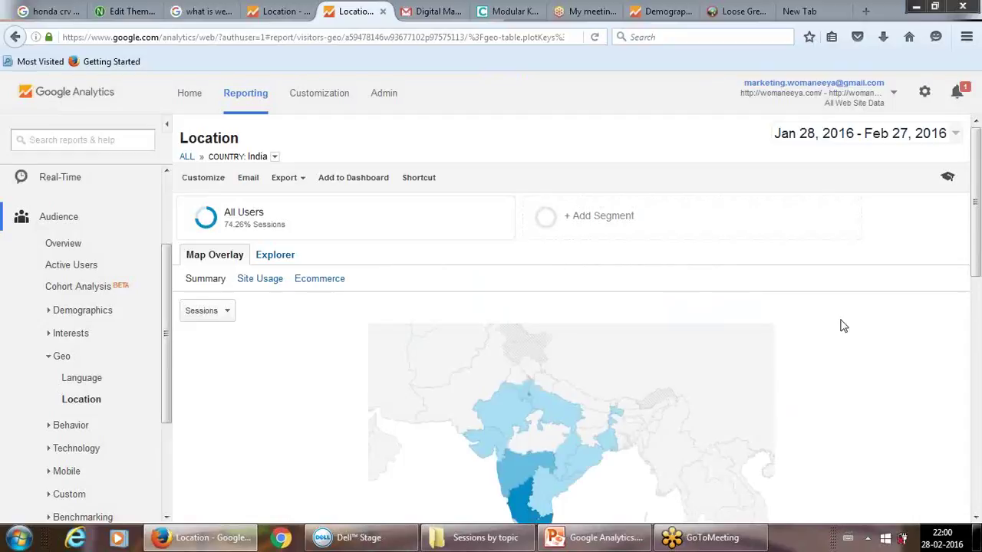
left_click_drag(978, 236, 973, 269)
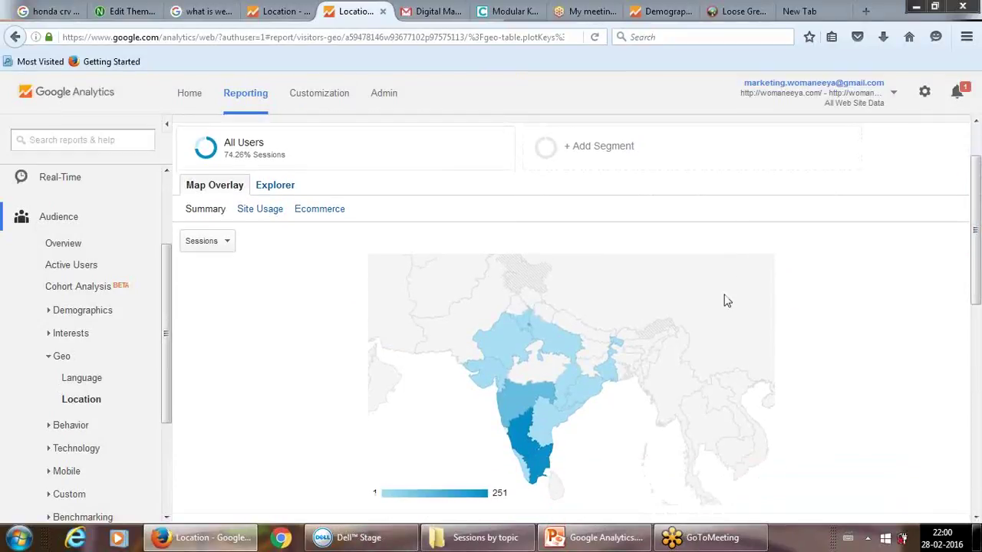
mouse_move(518, 389)
mouse_move(515, 342)
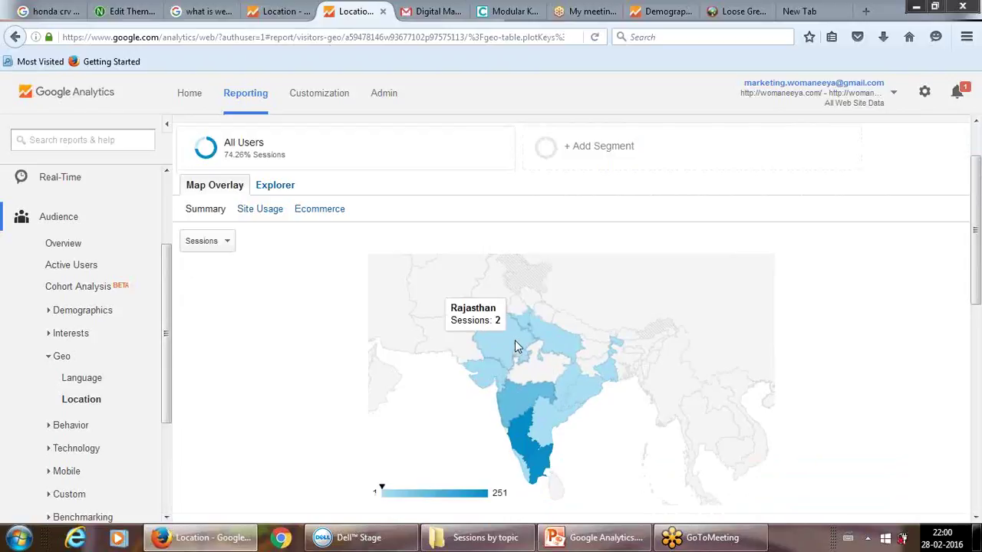
mouse_move(564, 394)
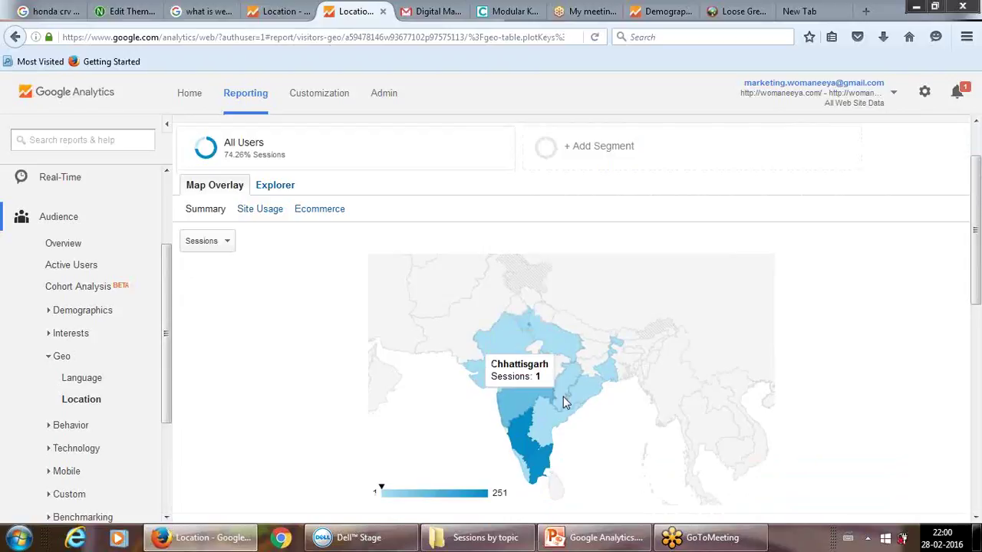
mouse_move(522, 442)
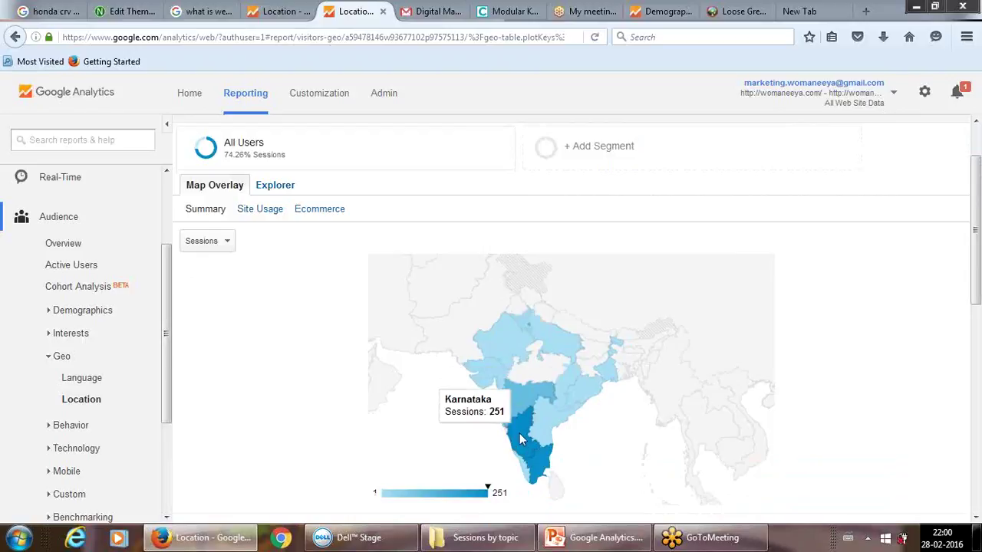
mouse_move(536, 464)
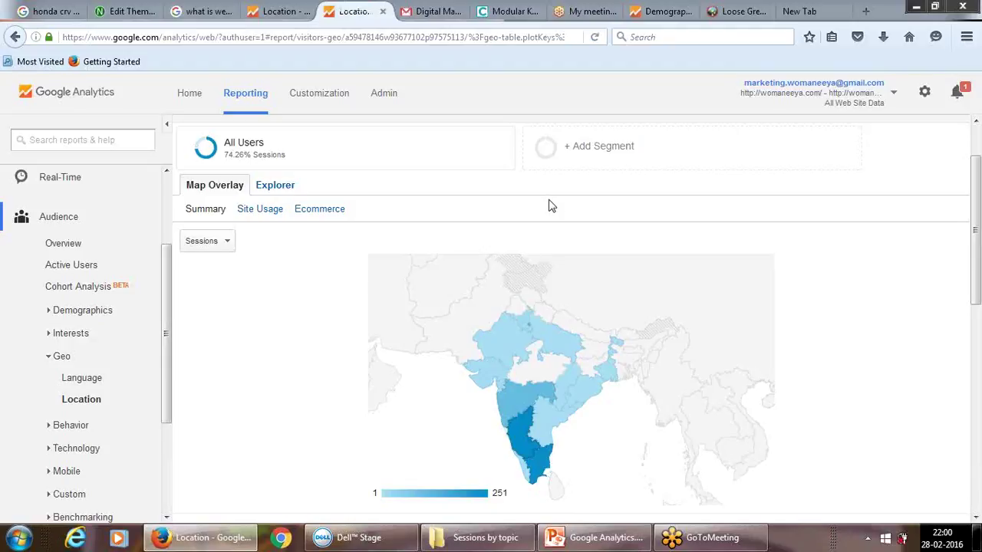
left_click_drag(976, 283, 973, 234)
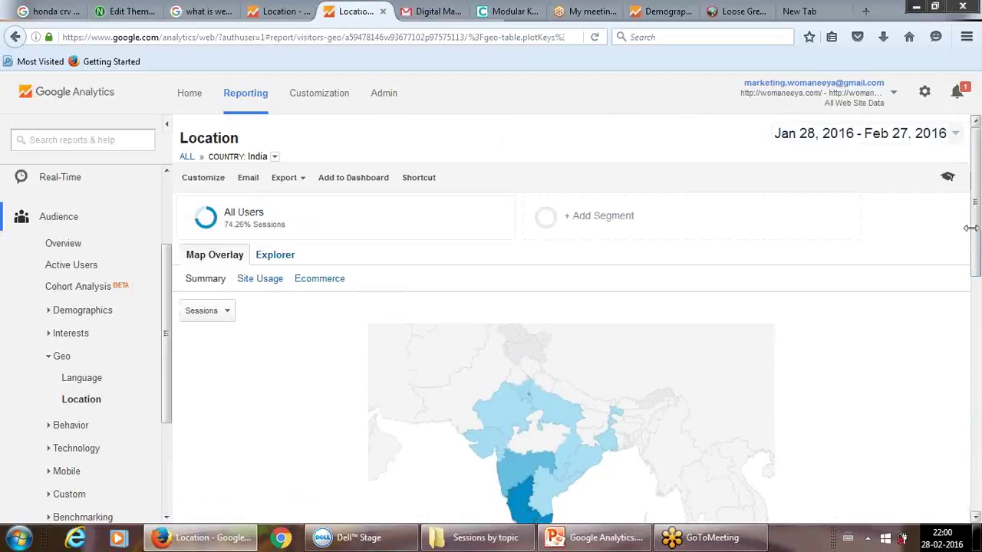
Step: Switch India's Location report to the Explorer view and examine its region table
left_click(274, 255)
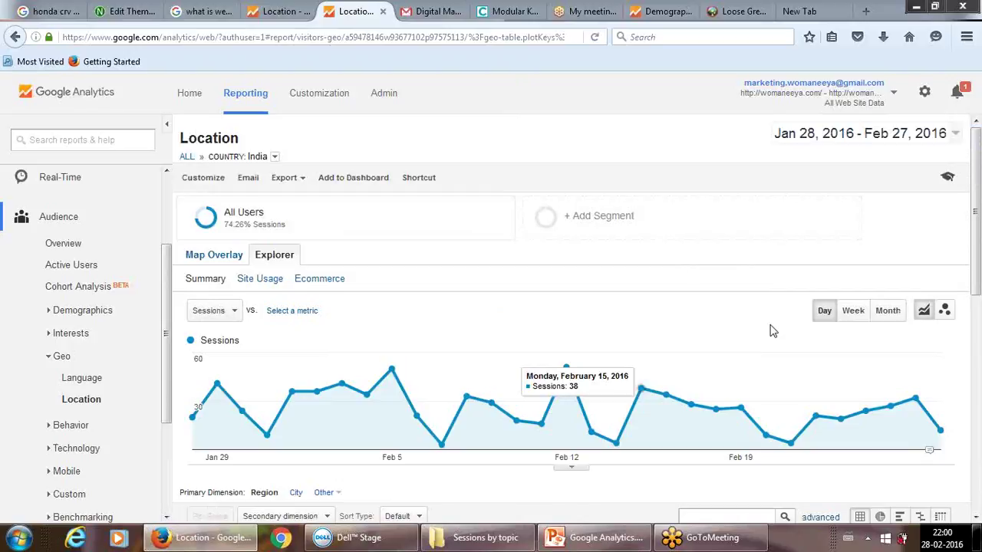
left_click_drag(980, 247, 979, 376)
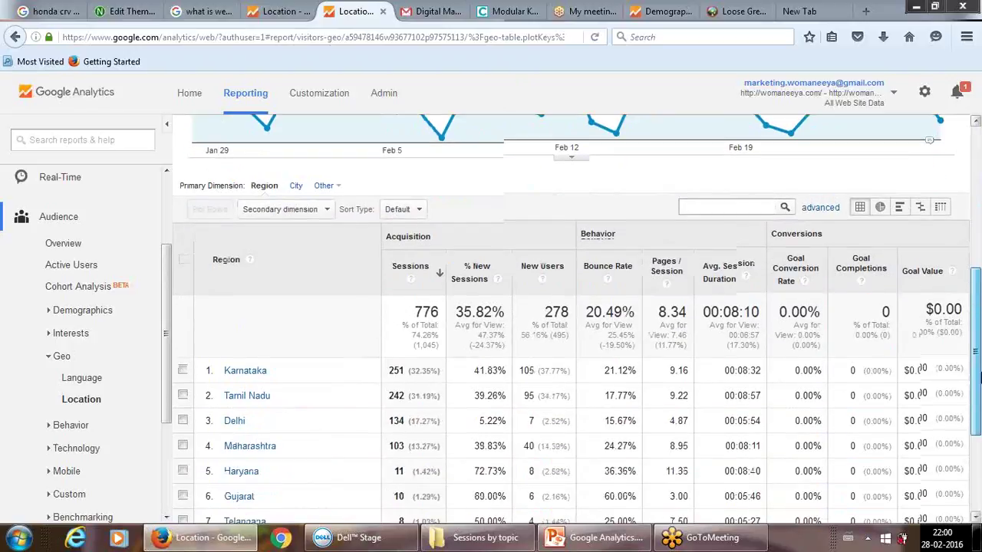
left_click_drag(980, 376, 978, 355)
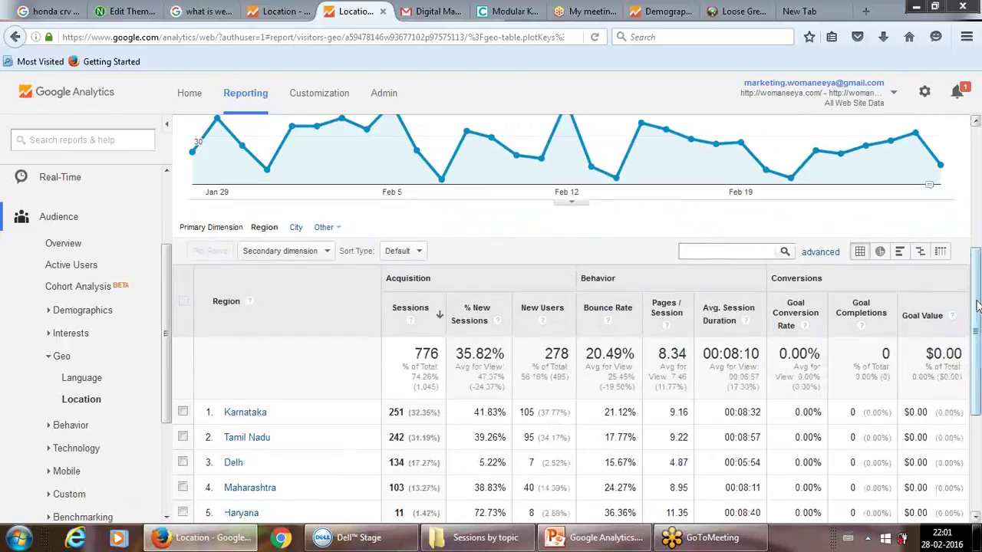
Step: Open the segment list for India's Location report and look through the available segments
left_click_drag(978, 301, 978, 174)
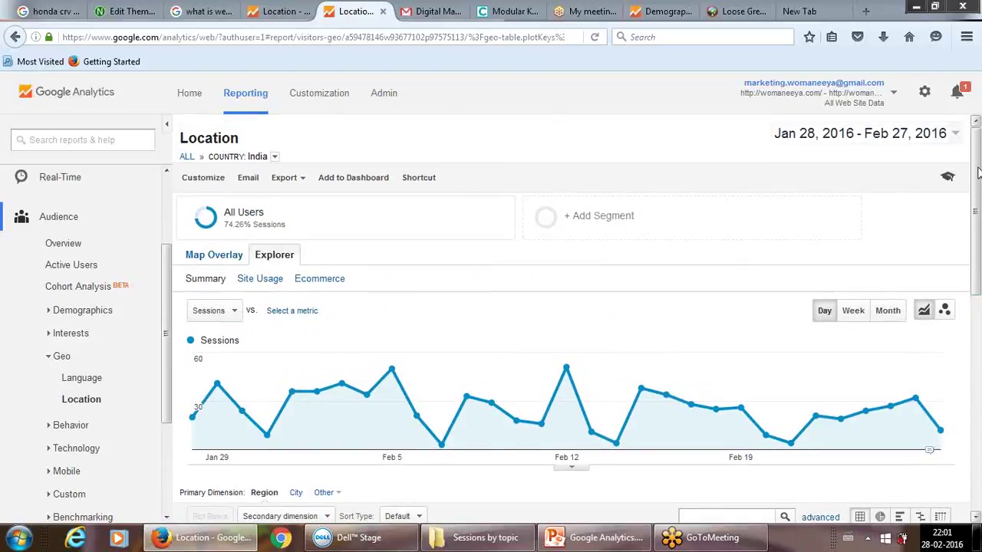
left_click_drag(978, 173, 978, 352)
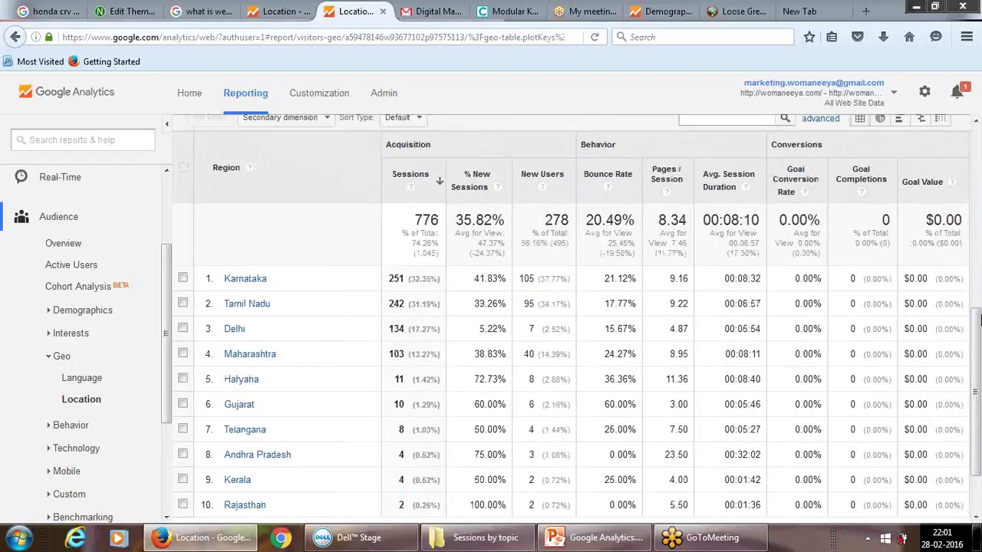
left_click_drag(977, 307, 973, 69)
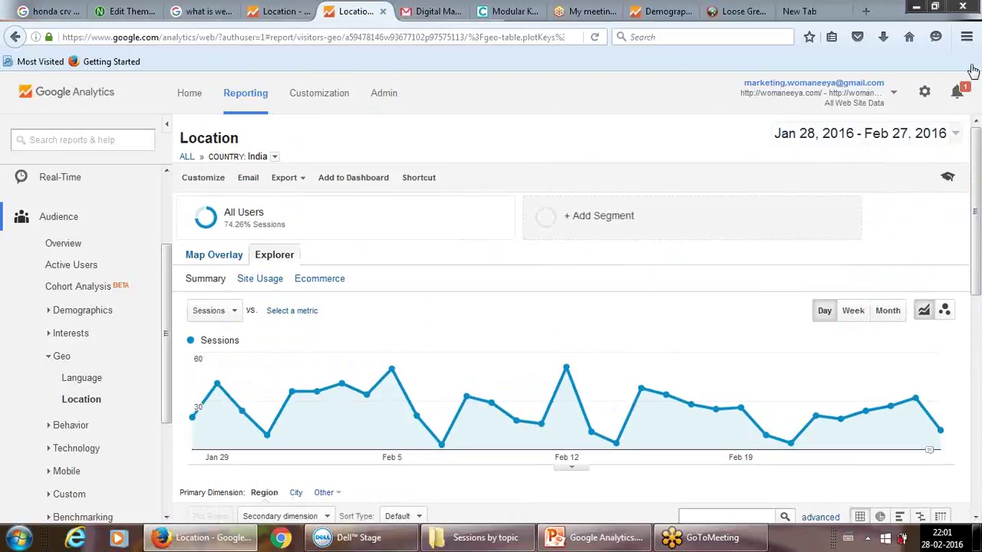
left_click(593, 226)
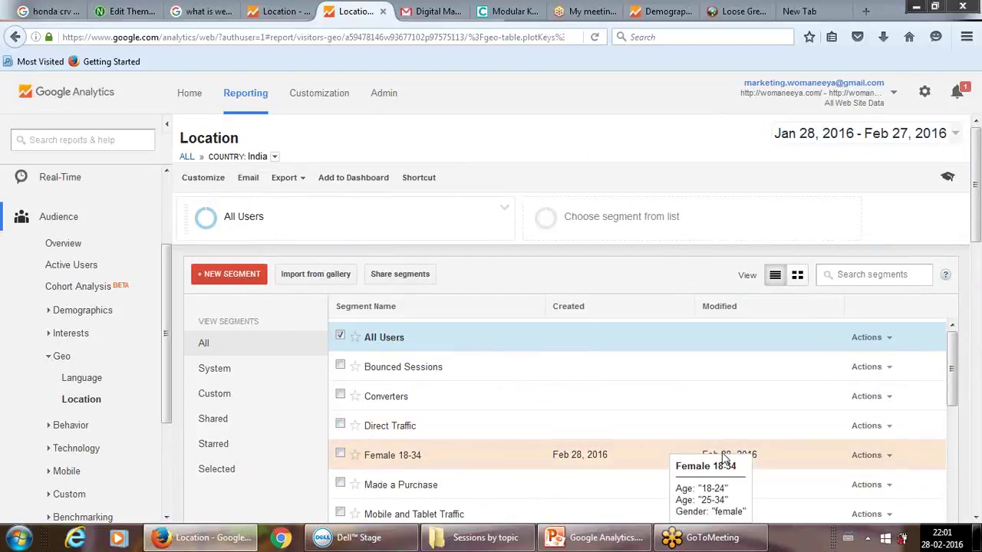
scroll(979, 247, "down", 1)
scroll(979, 247, "down", 4)
scroll(979, 244, "up", 3)
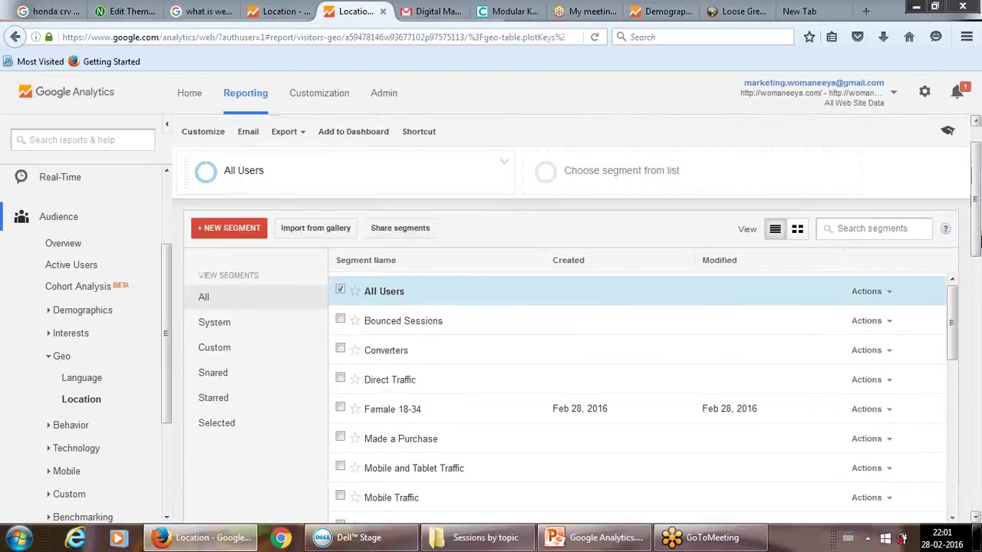
scroll(979, 243, "up", 1)
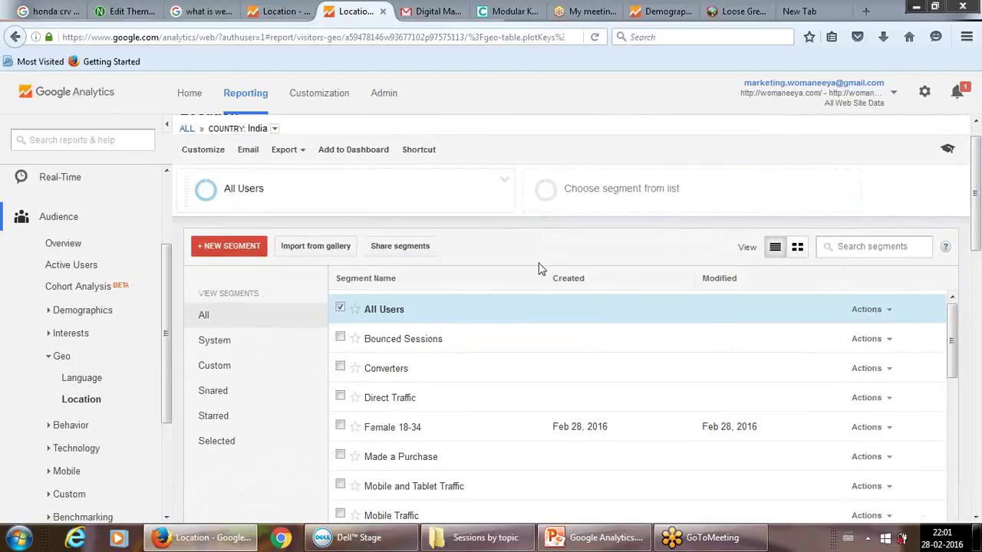
Step: Start creating a new segment for India's Location report
left_click(217, 245)
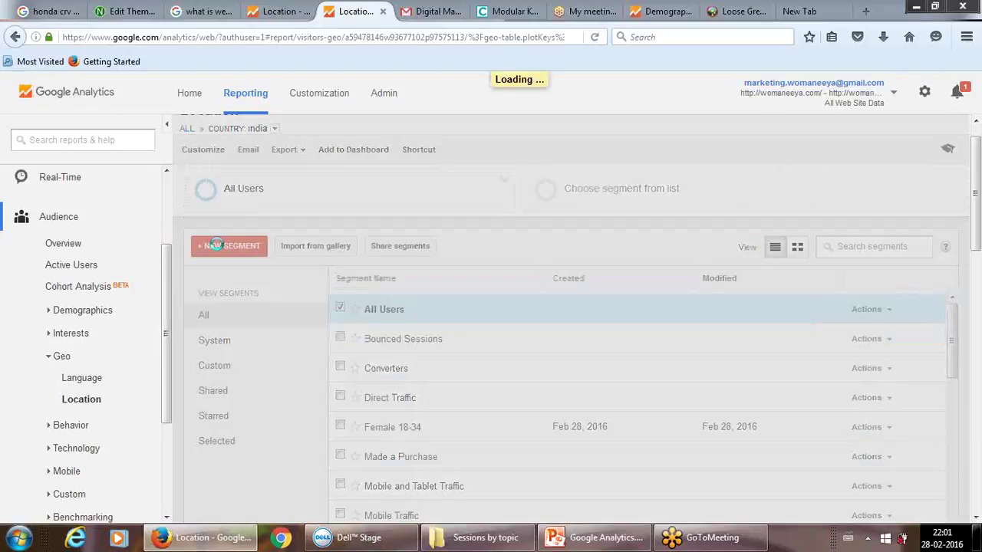